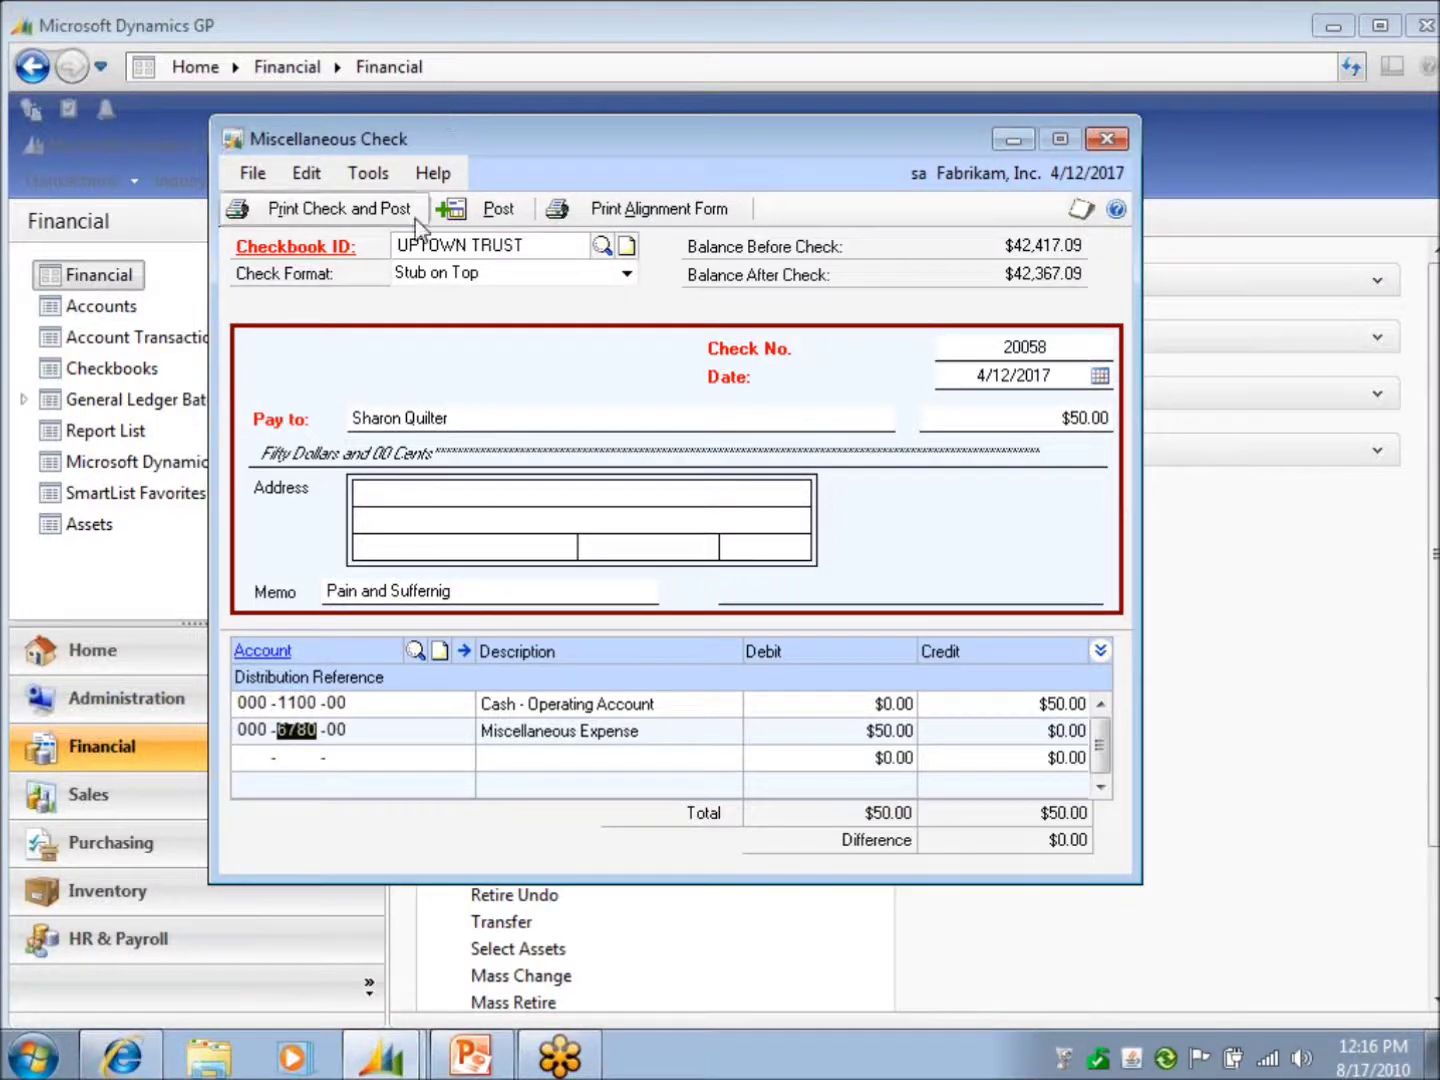
Step: Print and post the $50.00 check 20058 to the screen, then review and close the preview
{"action": "left_click", "coordinate": [360, 210]}
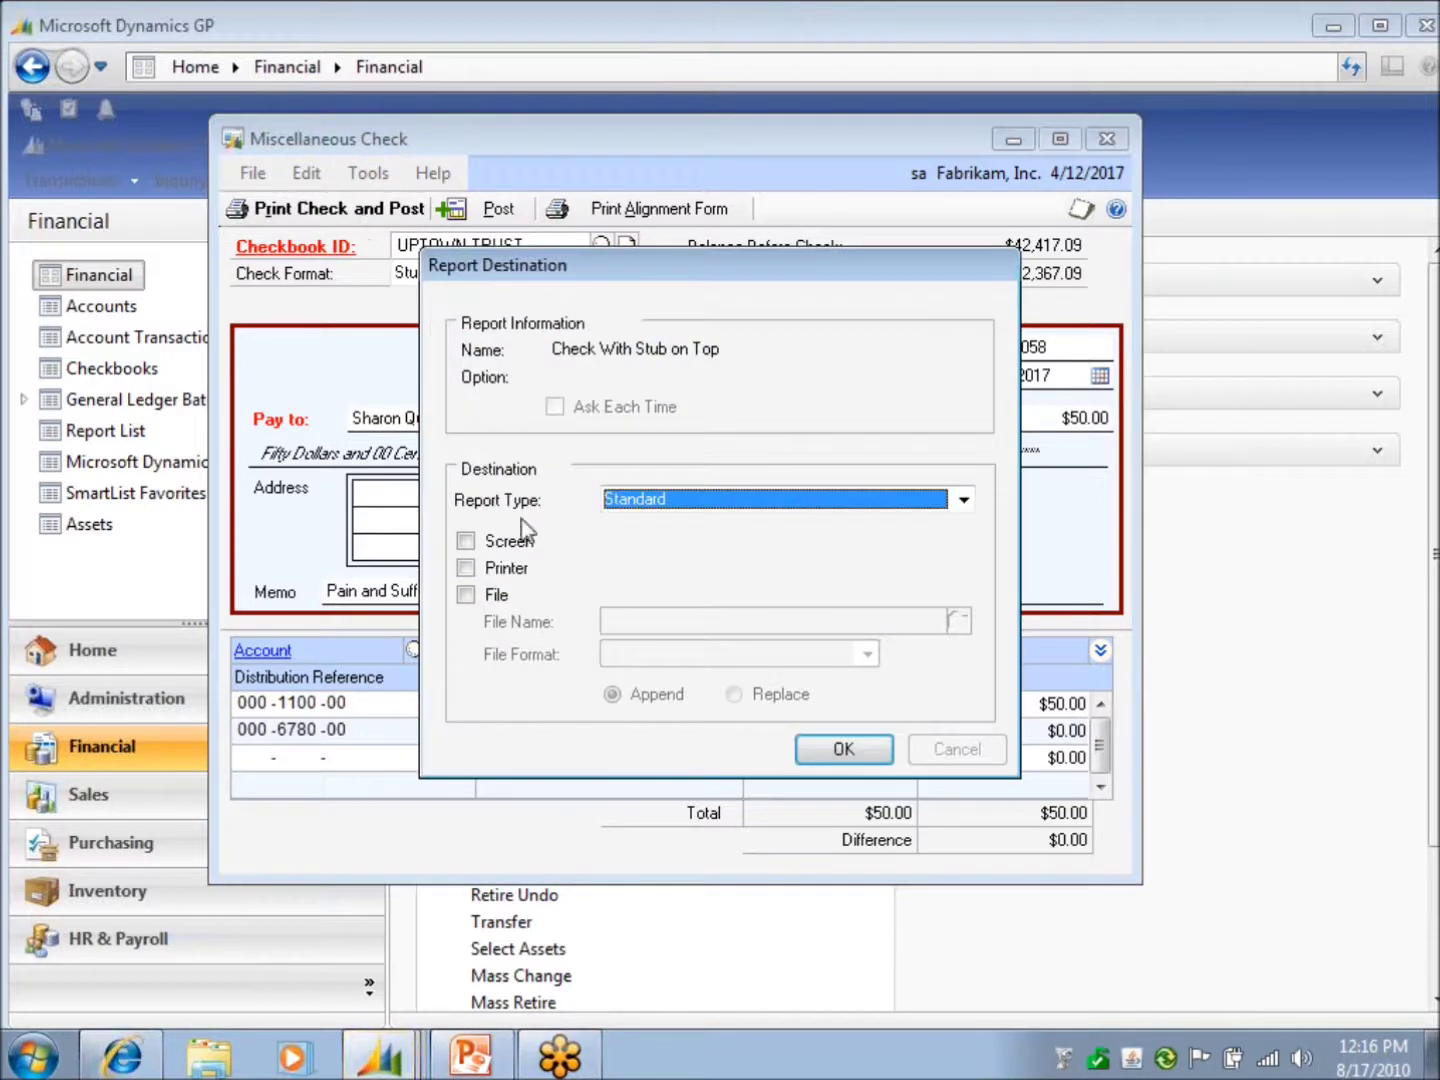
{"action": "left_click", "coordinate": [500, 541]}
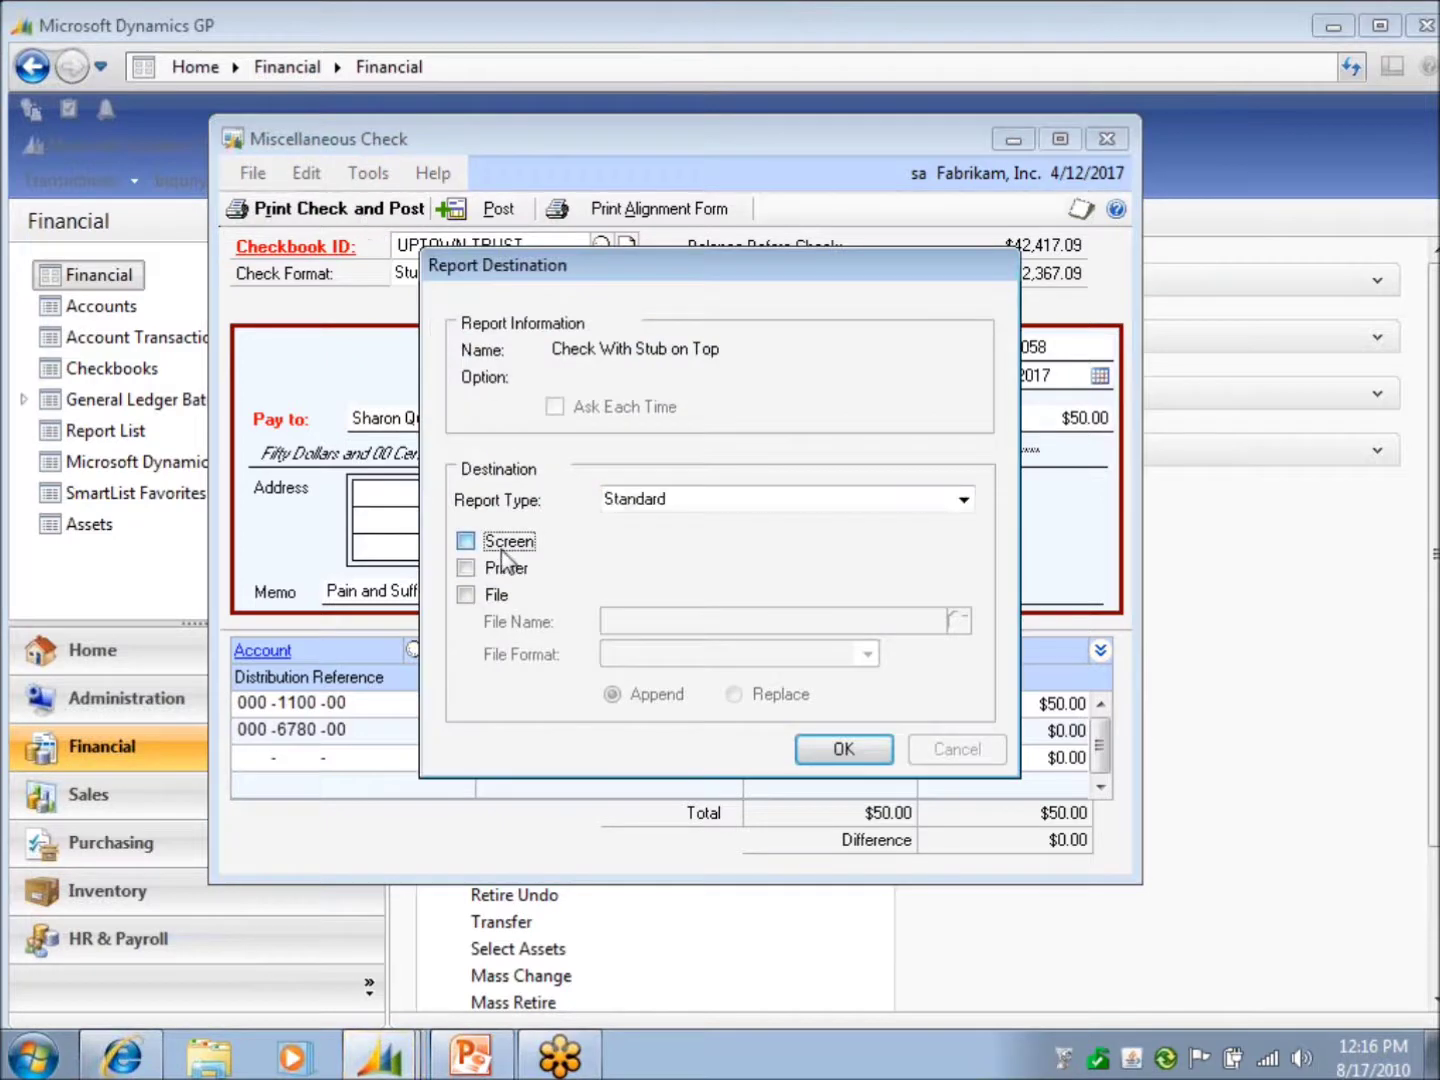
{"action": "left_click", "coordinate": [844, 750]}
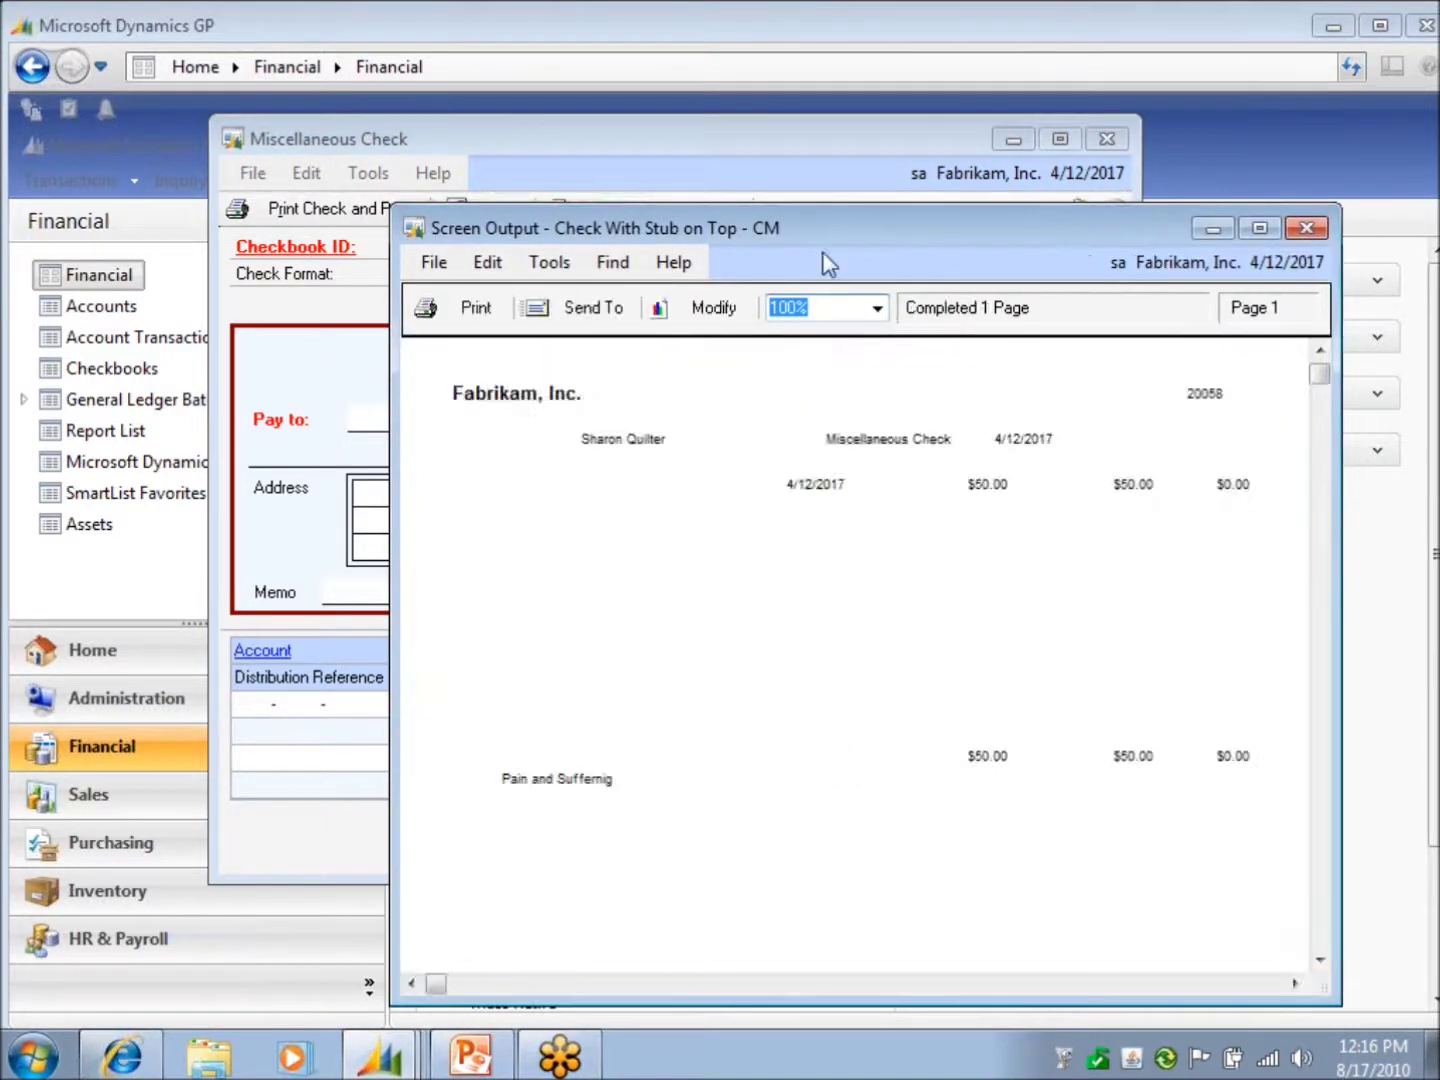
{"action": "left_click_drag", "start_coordinate": [818, 247], "coordinate": [626, 120]}
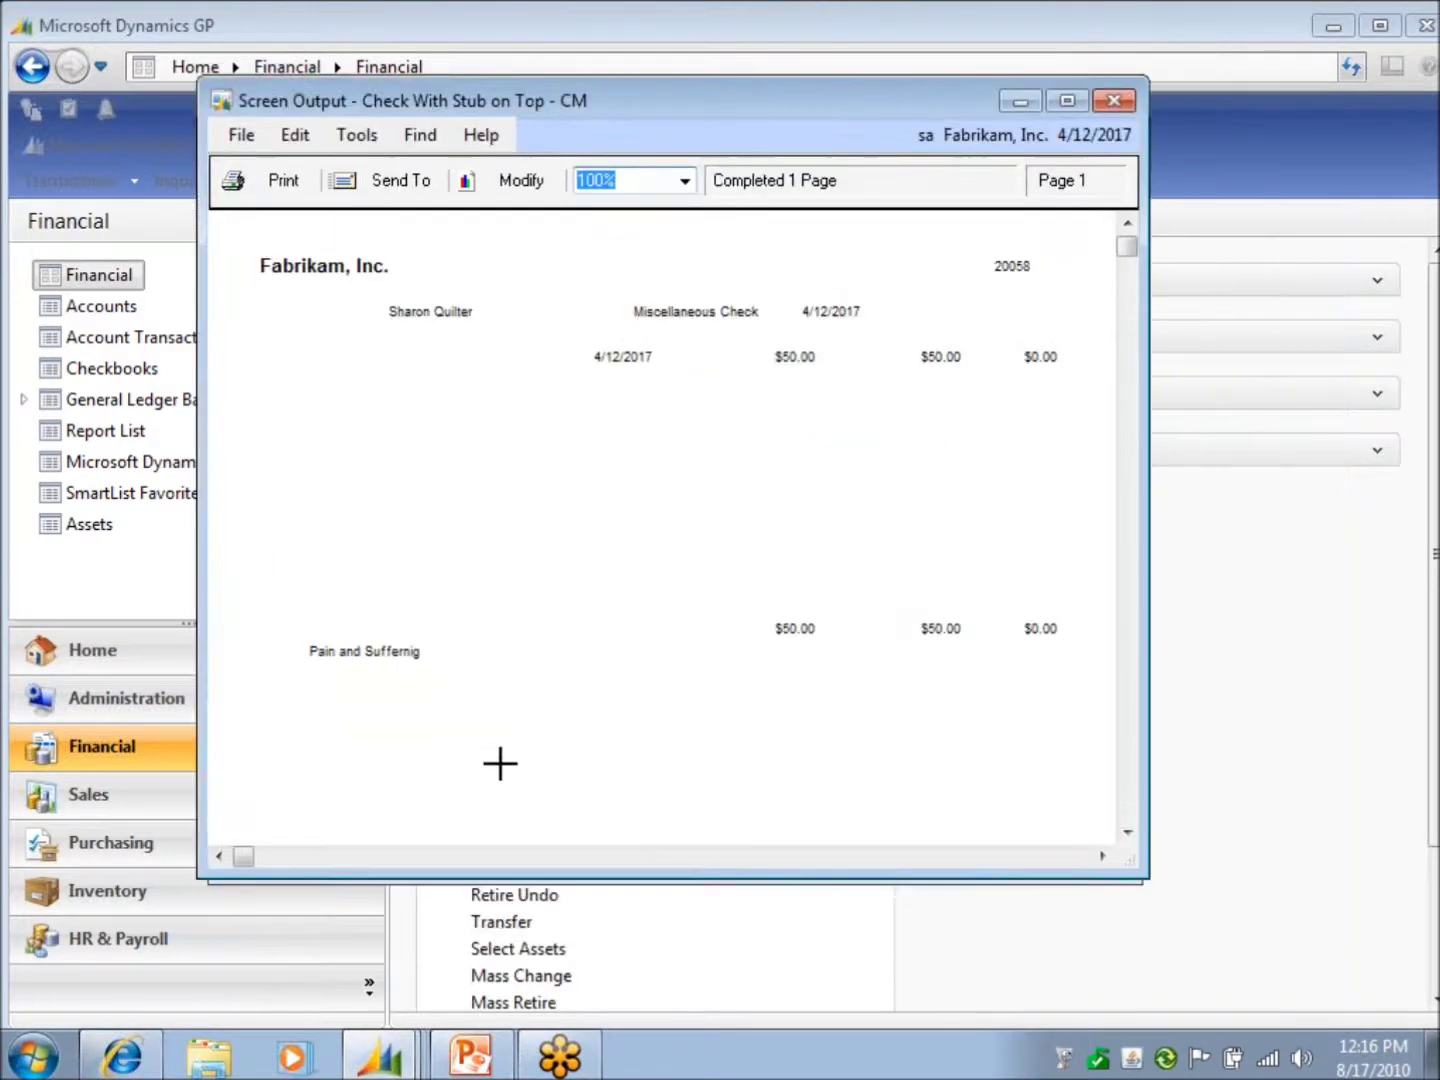
{"action": "left_click", "coordinate": [1067, 101]}
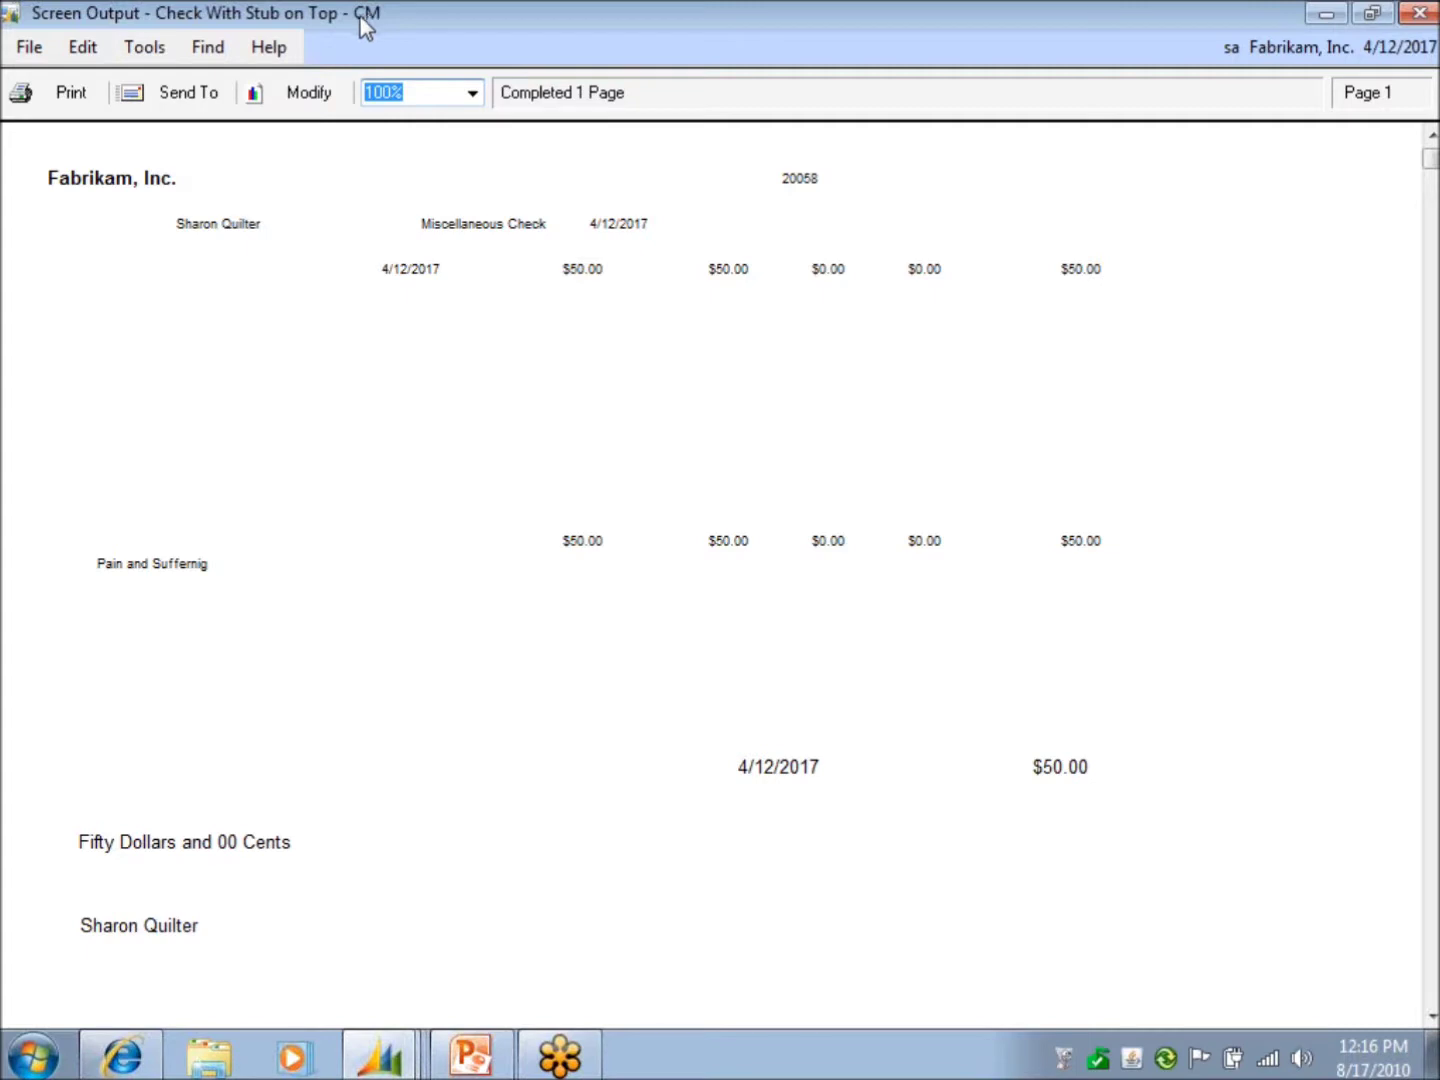
{"action": "left_click", "coordinate": [1422, 13]}
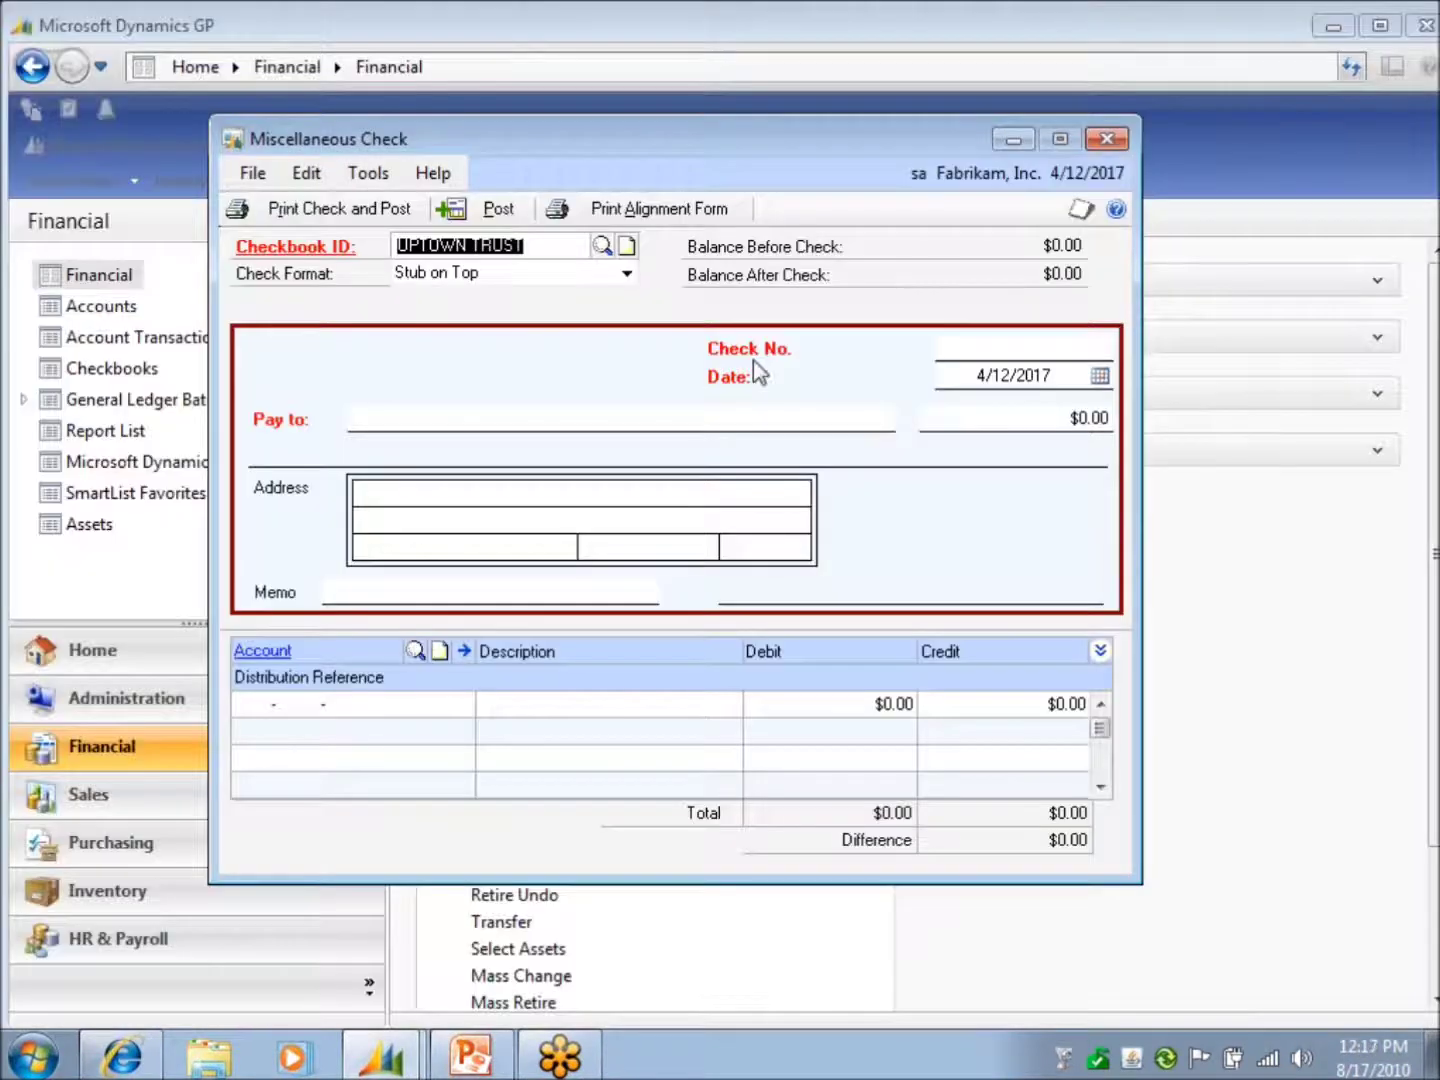
Step: Close the check entry, then view the Bank Transaction Posting Journal on screen at full width and close it
{"action": "left_click", "coordinate": [1107, 139]}
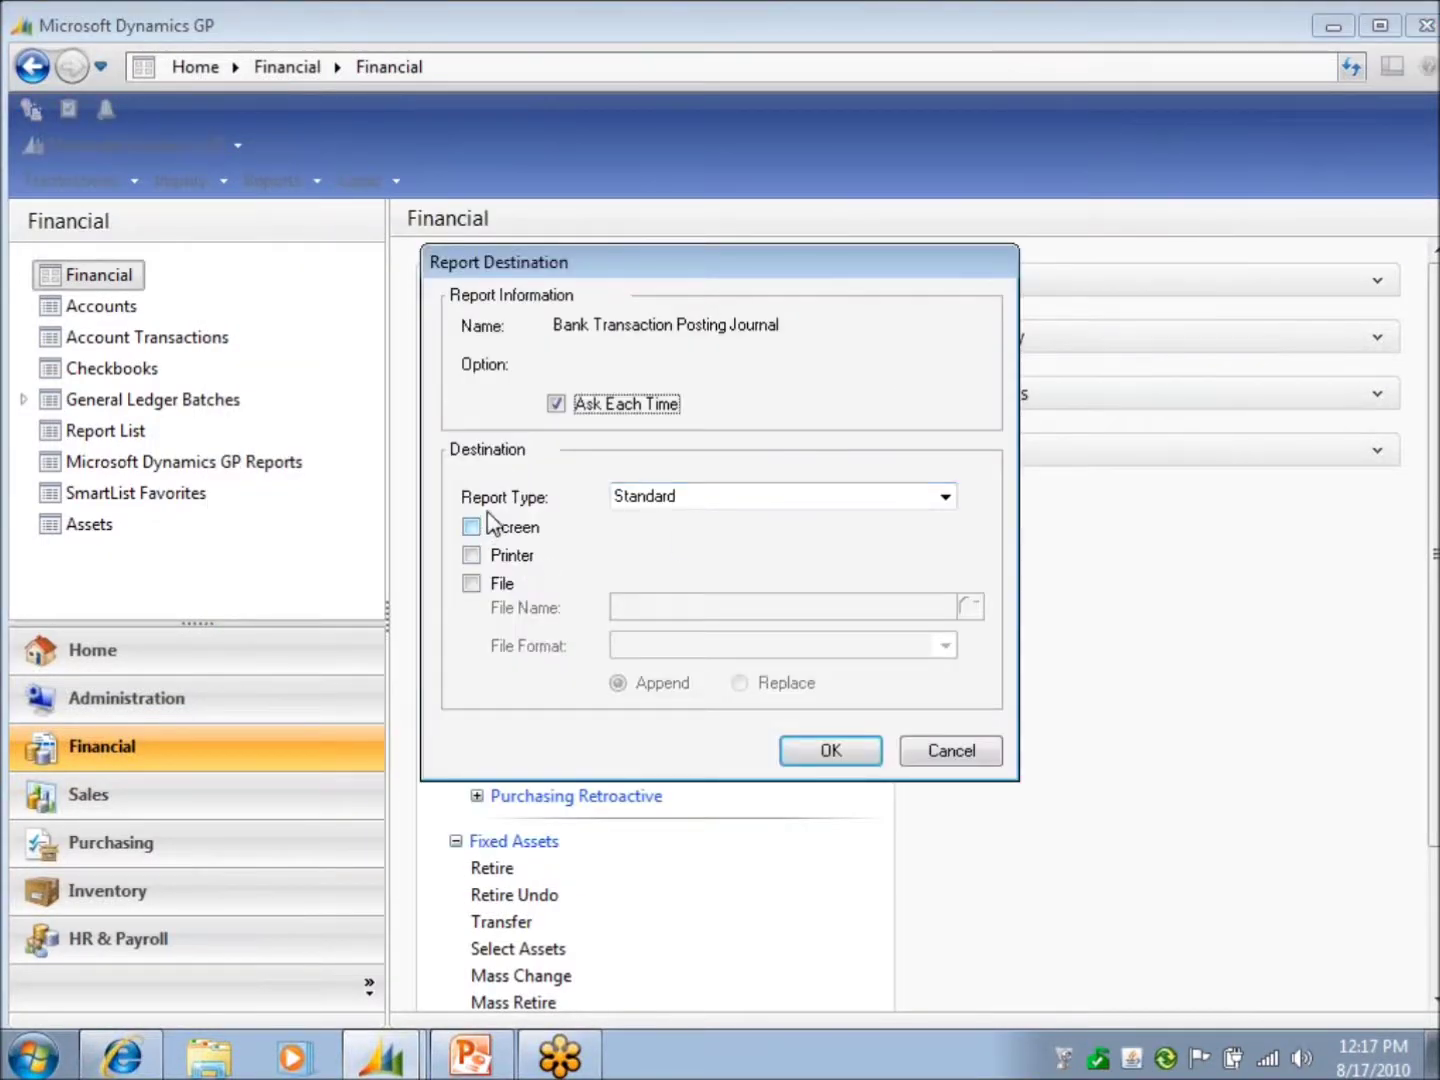
{"action": "left_click", "coordinate": [472, 526]}
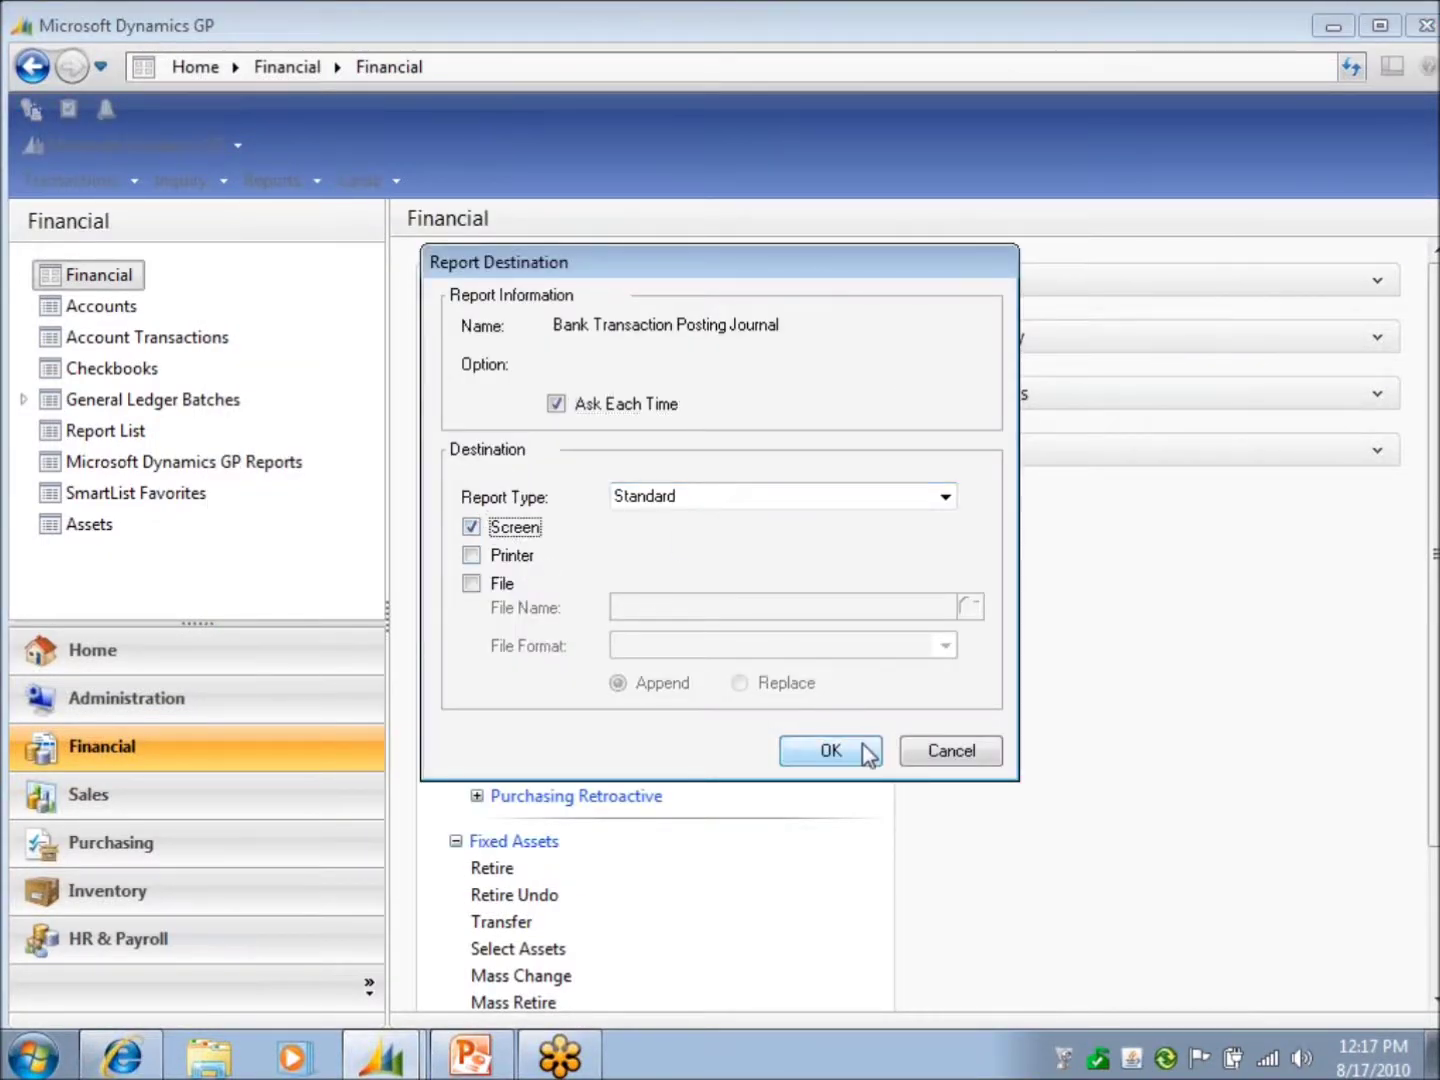
{"action": "left_click", "coordinate": [864, 751]}
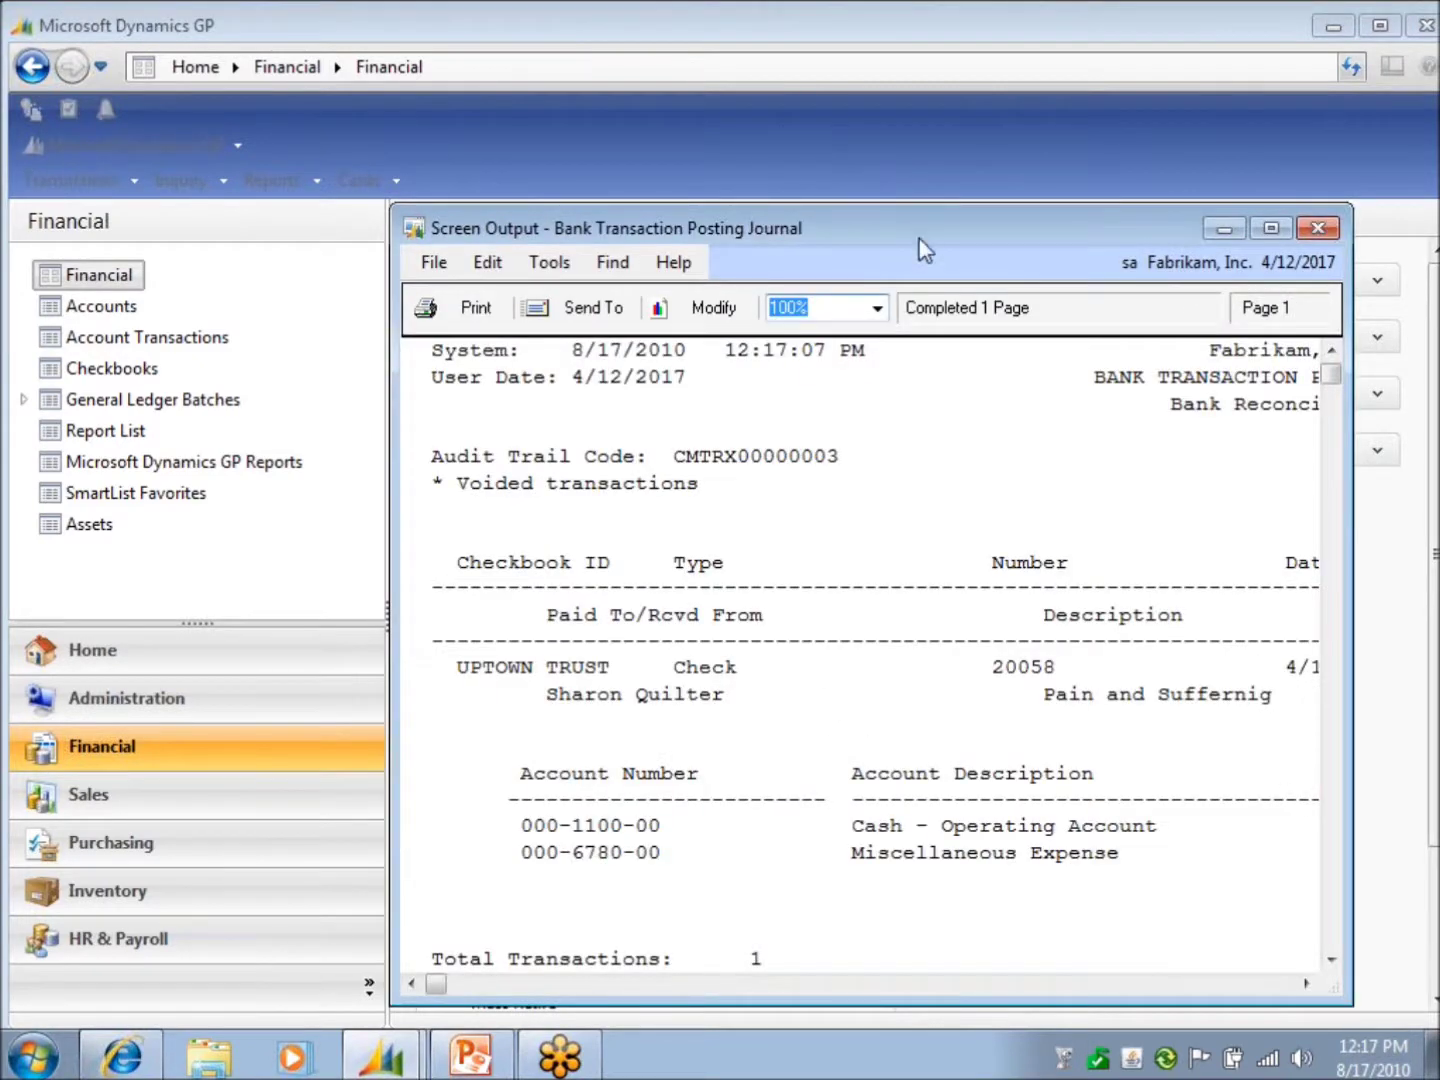
{"action": "left_click_drag", "start_coordinate": [906, 228], "coordinate": [671, 89]}
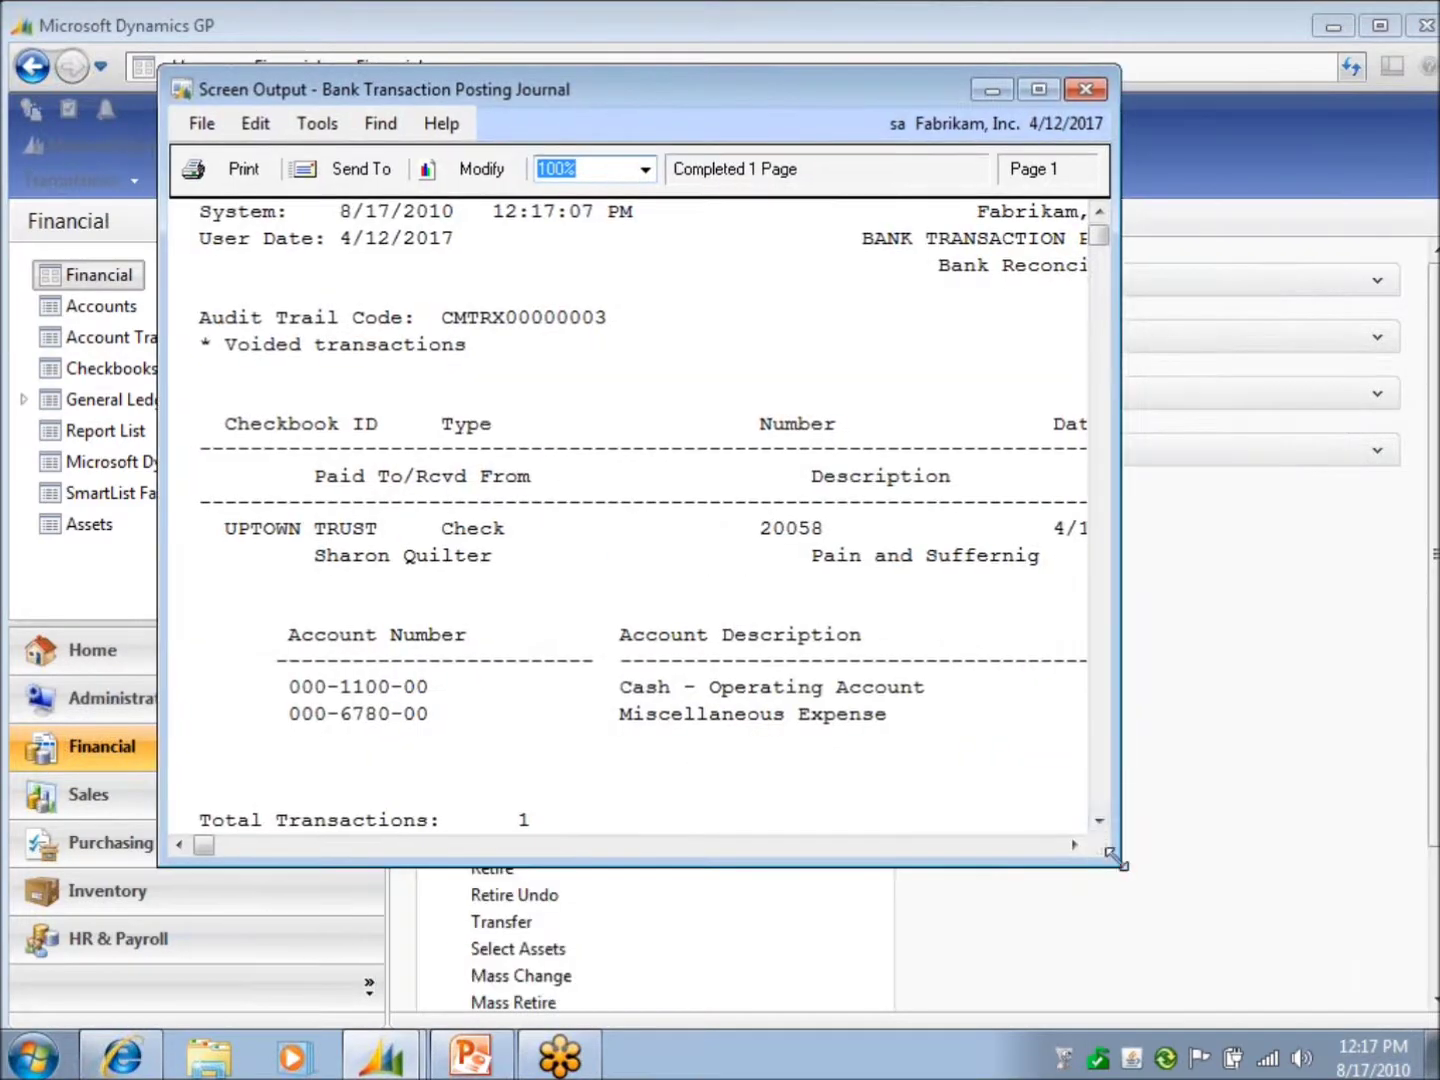
{"action": "left_click_drag", "start_coordinate": [1110, 855], "coordinate": [1363, 970]}
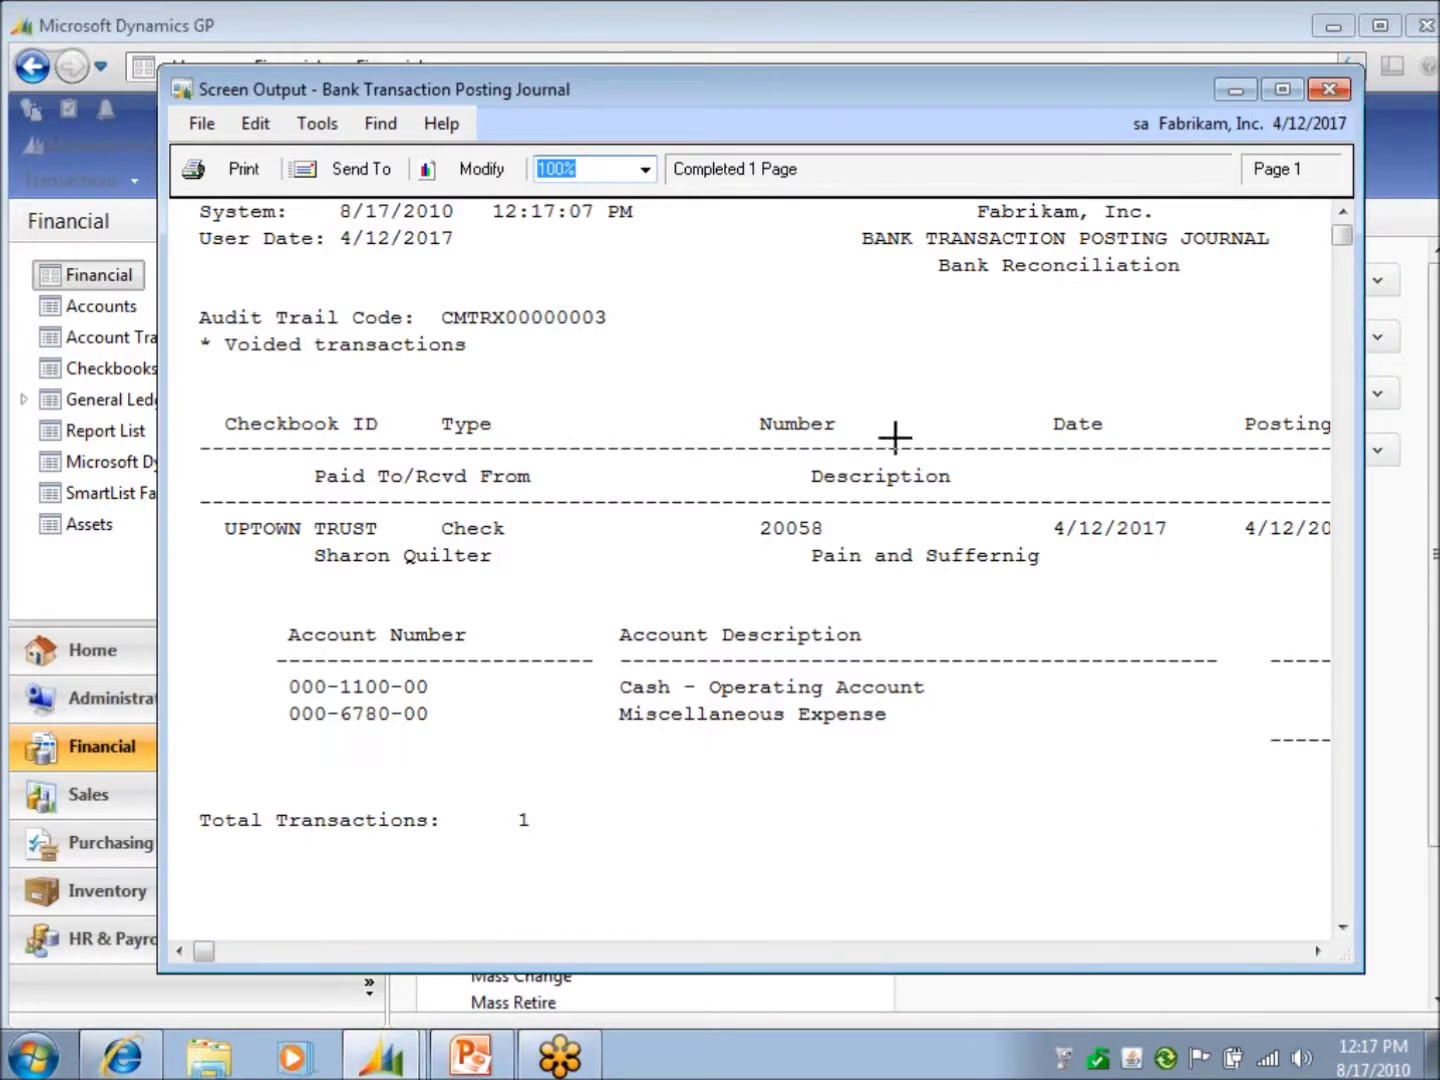
{"action": "left_click", "coordinate": [1329, 90]}
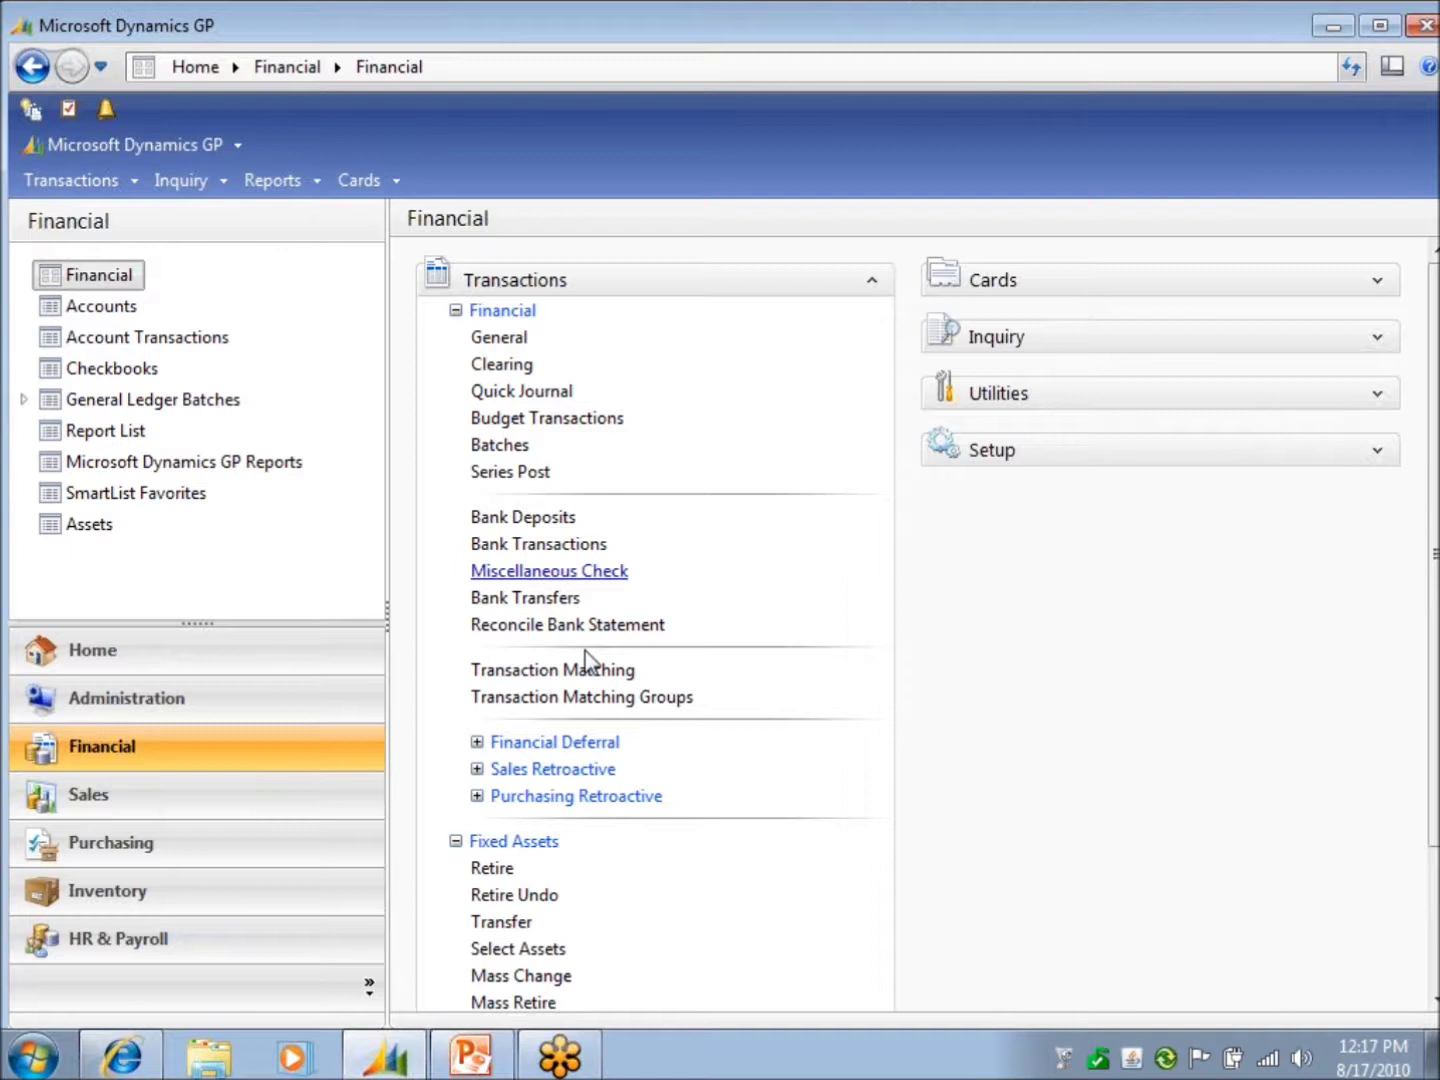
Step: Open Reconcile Bank Statements and load checkbook UPTOWN TRUST (Computer-Uptown Trust, Z-US$) from the lookup
{"action": "left_click", "coordinate": [598, 626]}
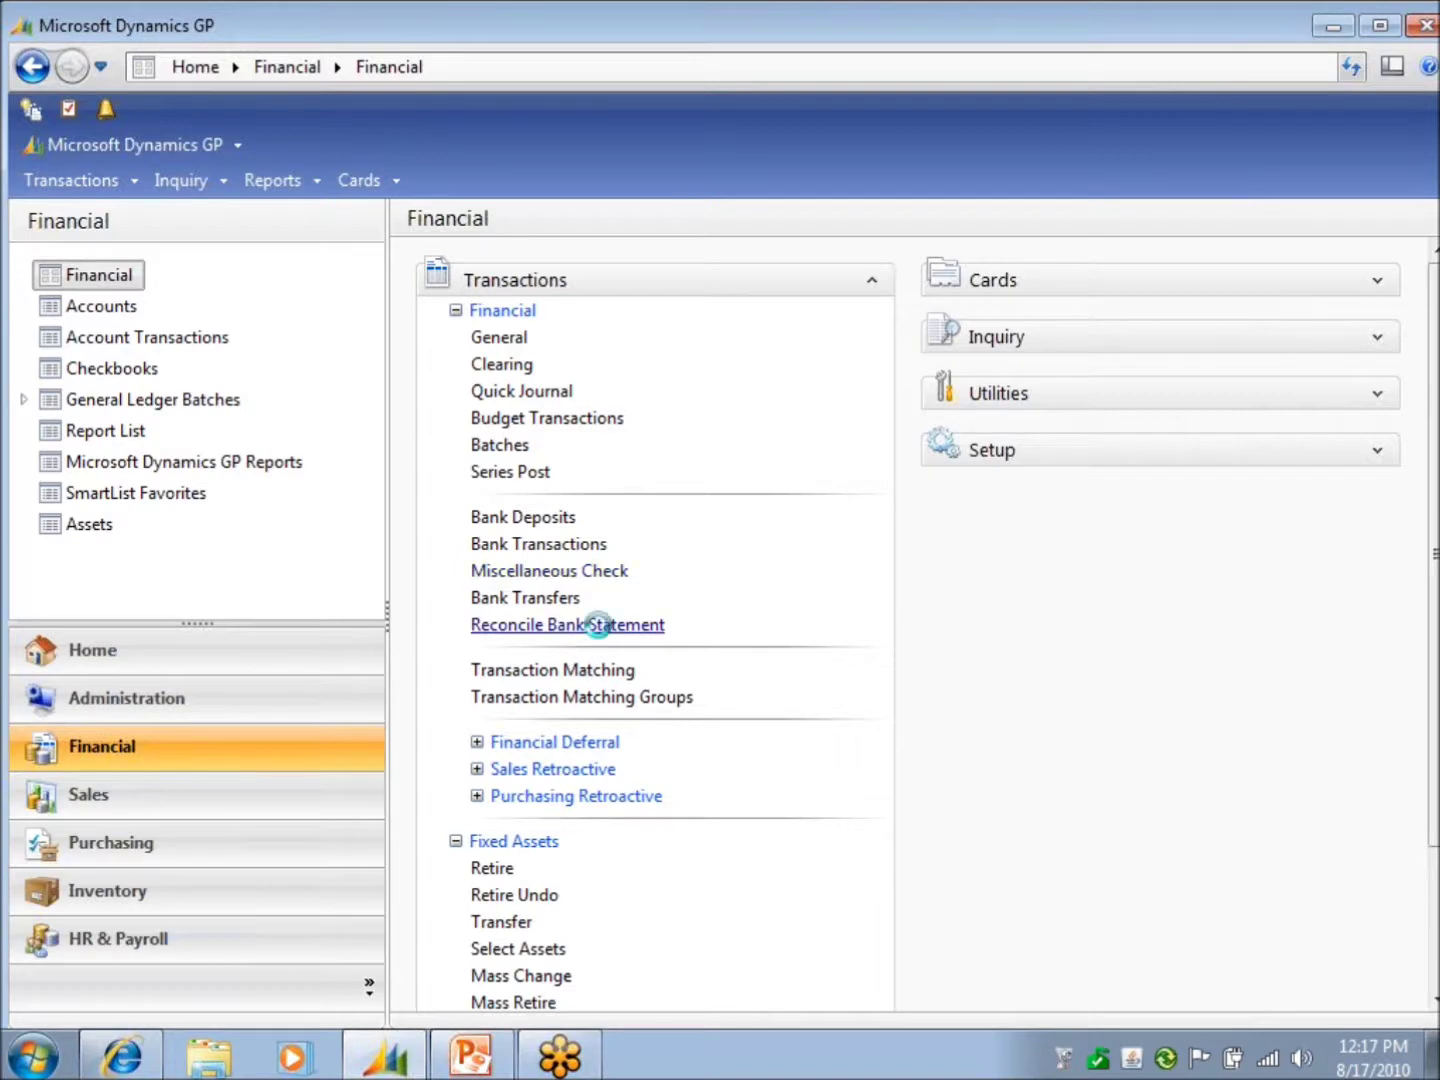
{"action": "left_click_drag", "start_coordinate": [916, 354], "coordinate": [659, 150]}
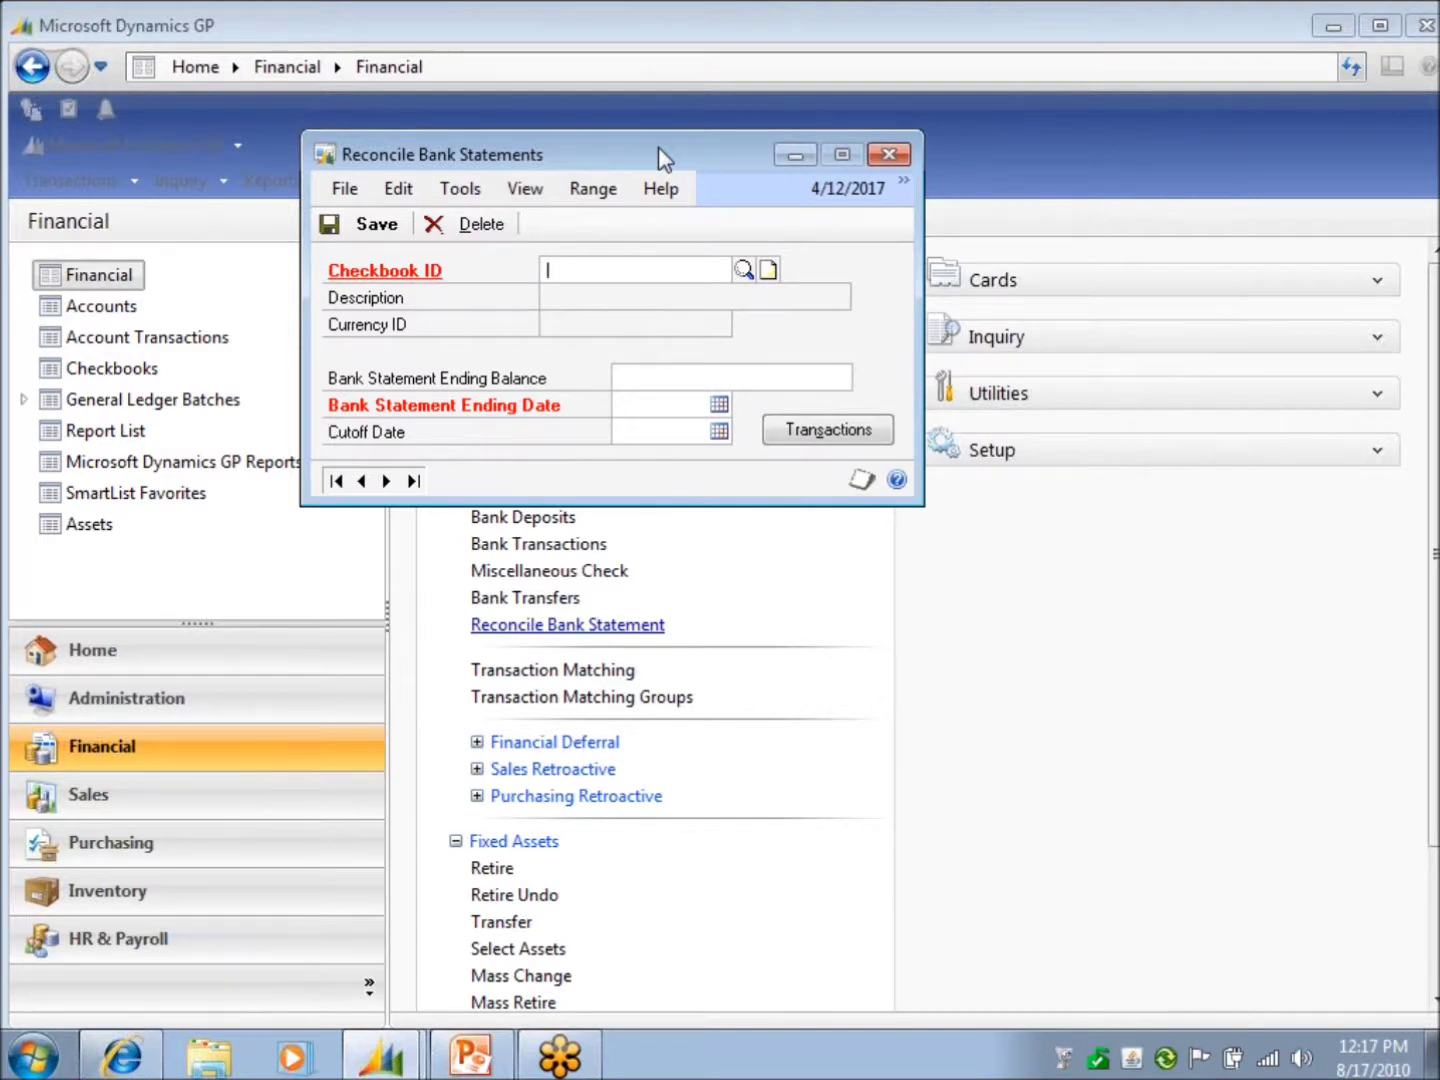
{"action": "left_click", "coordinate": [743, 269]}
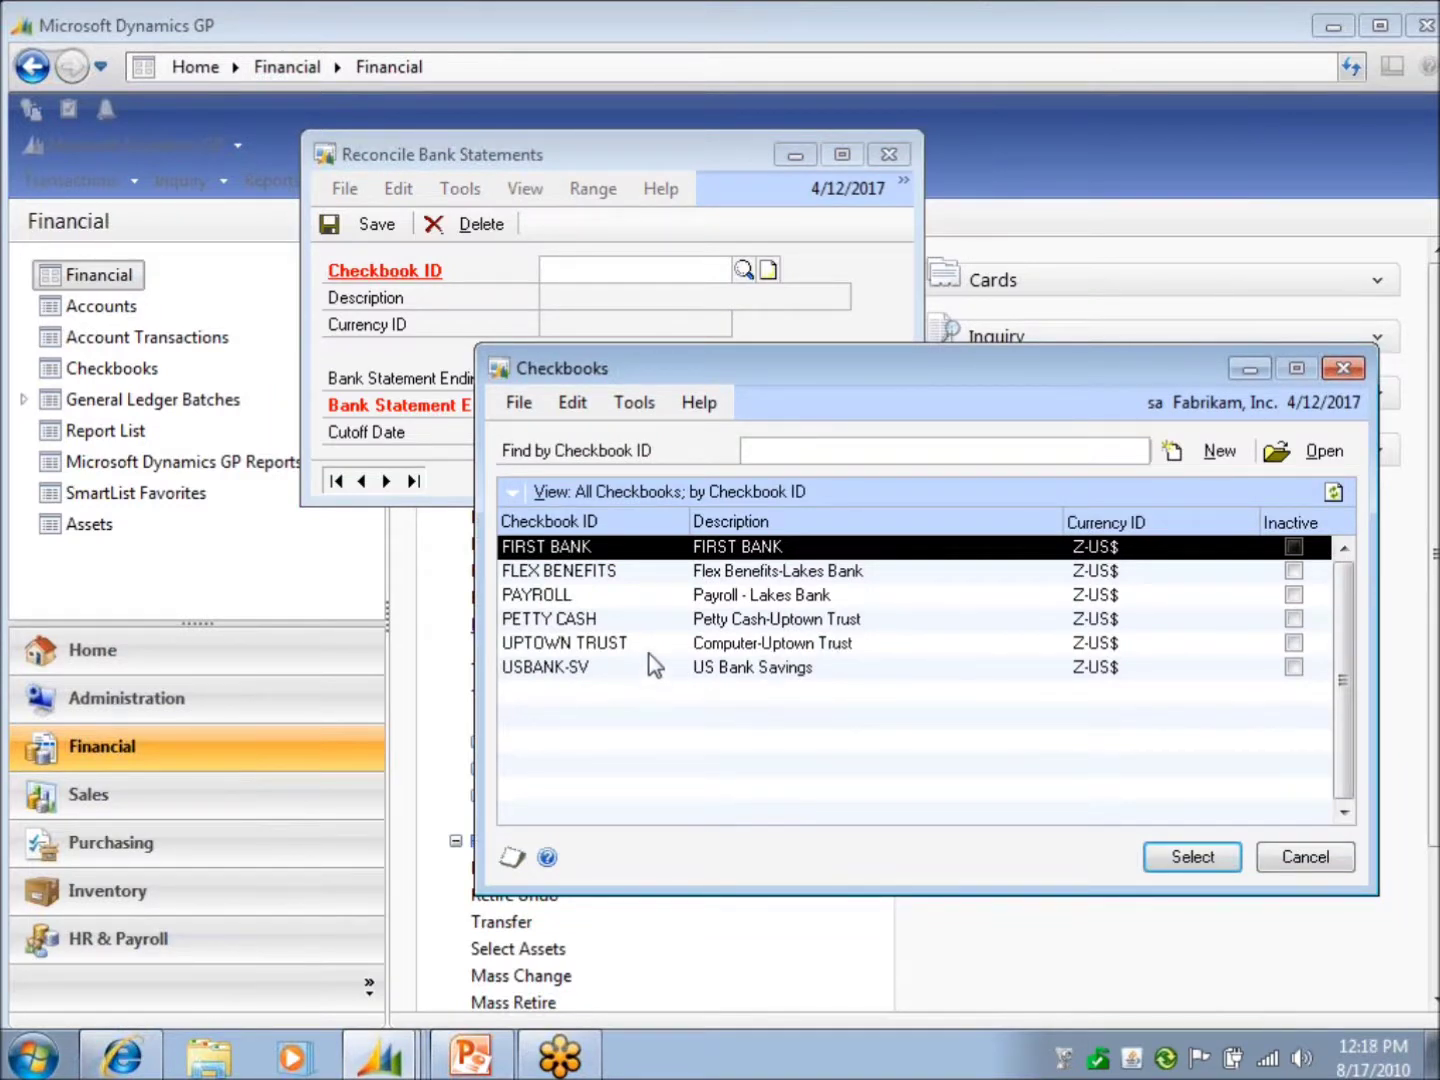
{"action": "left_click", "coordinate": [653, 645]}
{"action": "double_click", "coordinate": [654, 648]}
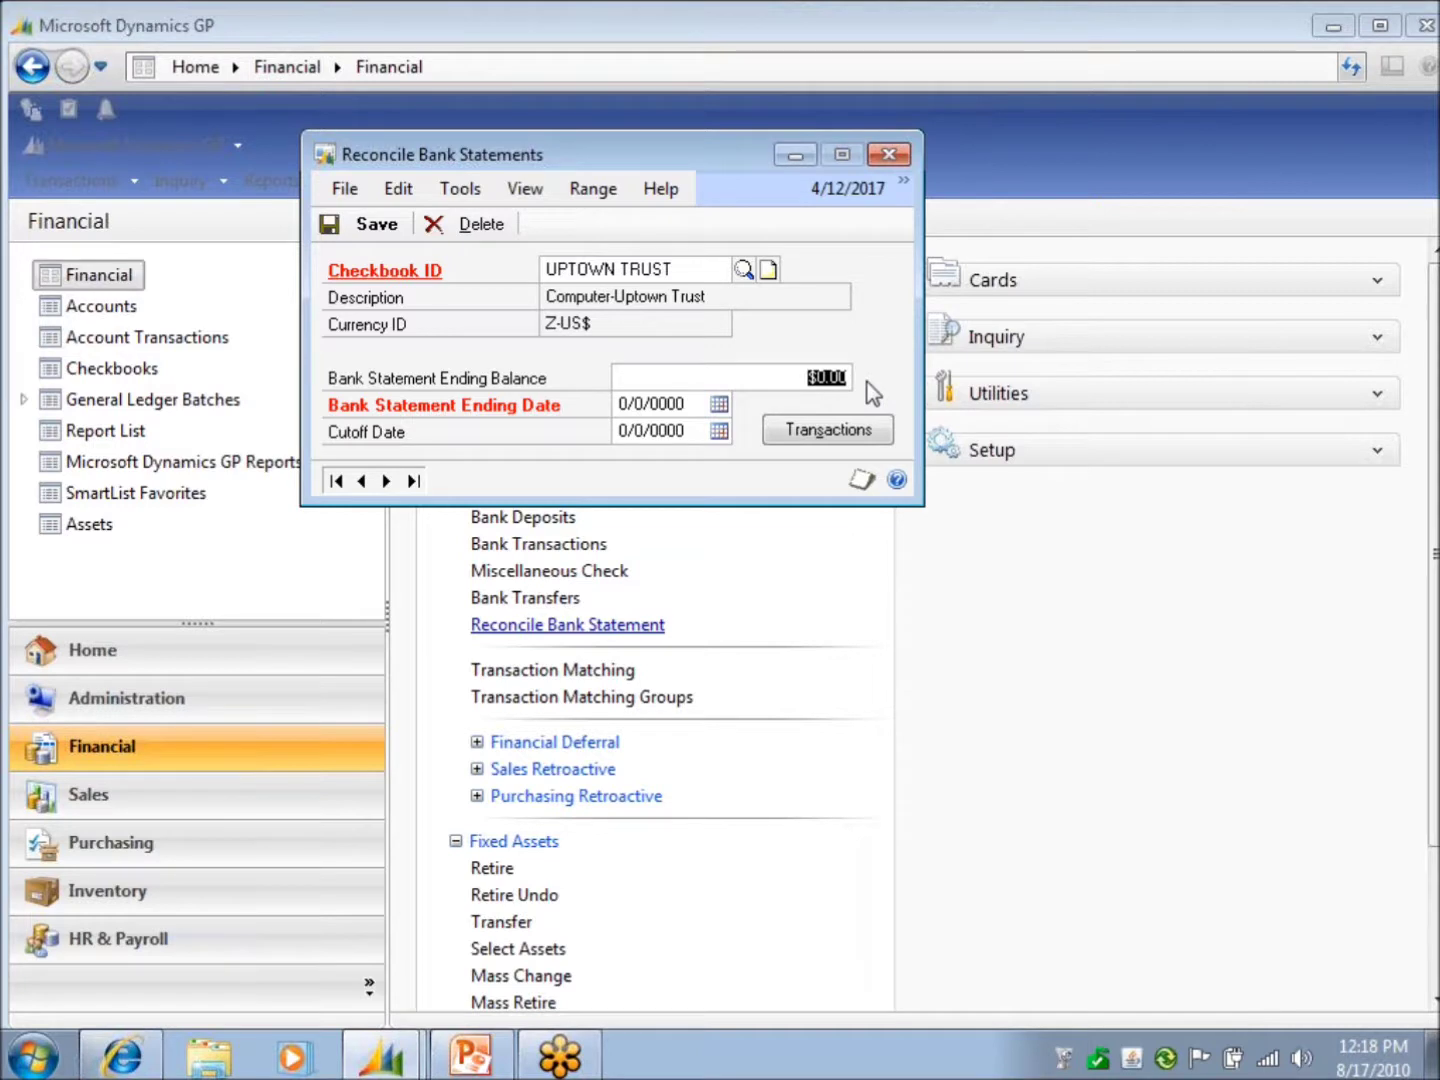
Step: Enter 120000 as the bank statement ending balance
{"action": "type", "text": "120000"}
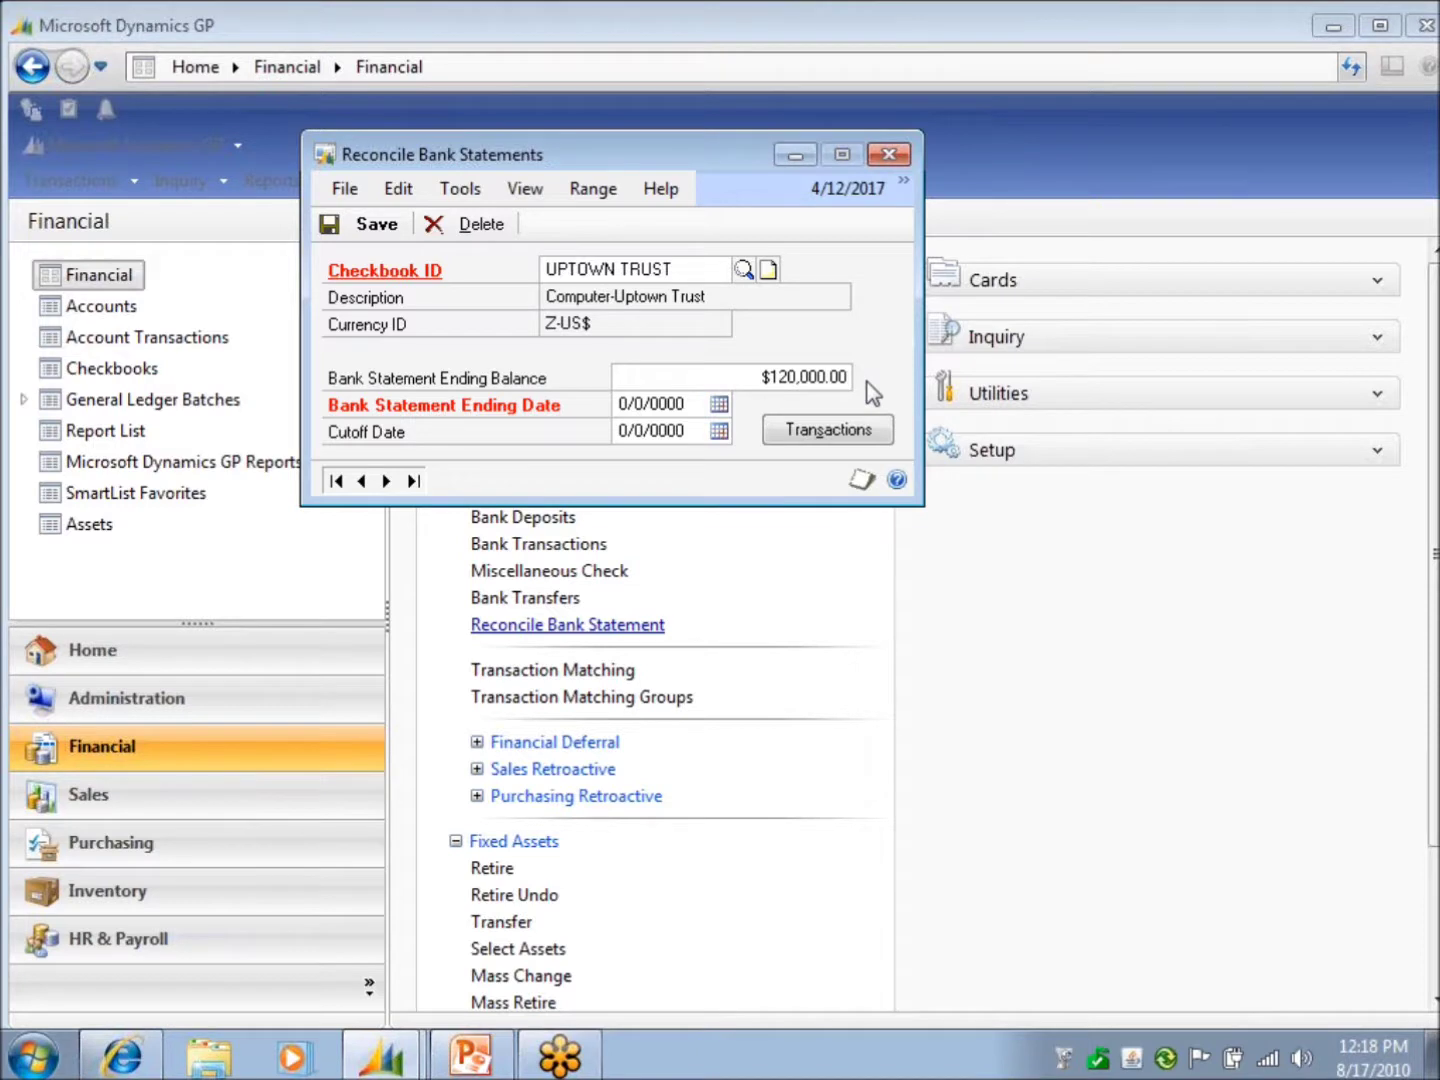
{"action": "key", "text": "Tab"}
Step: Enter the statement ending date, replacing the invalid 04312010 with 04302010
{"action": "type", "text": "04312010"}
{"action": "key", "text": "Tab"}
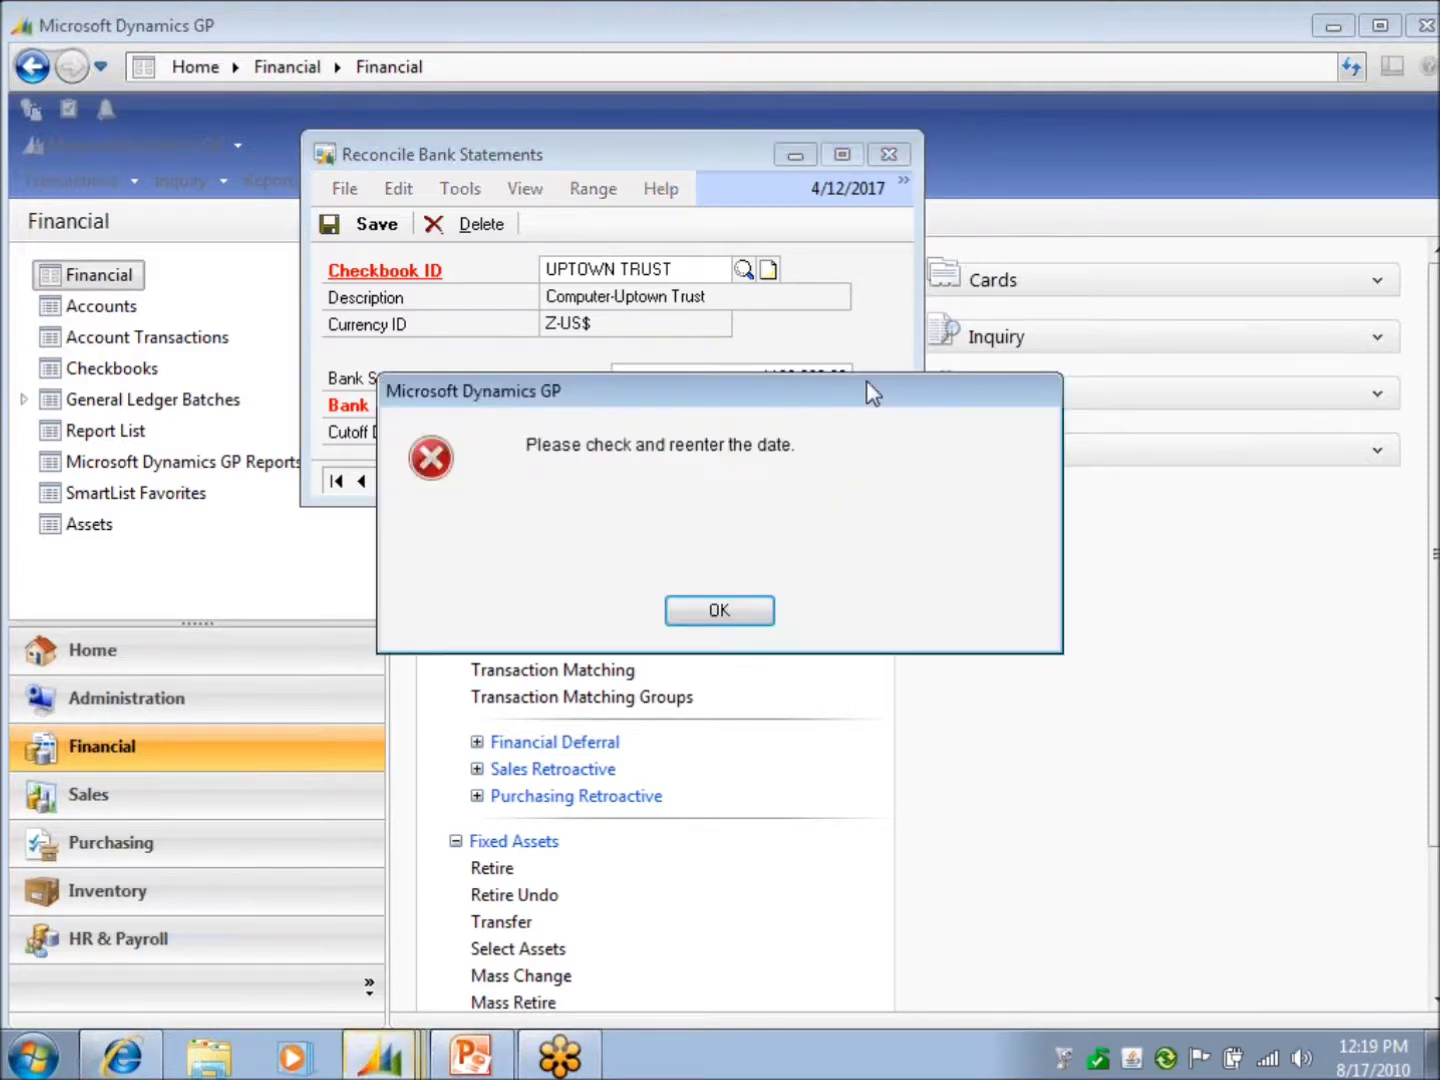
{"action": "left_click", "coordinate": [735, 613]}
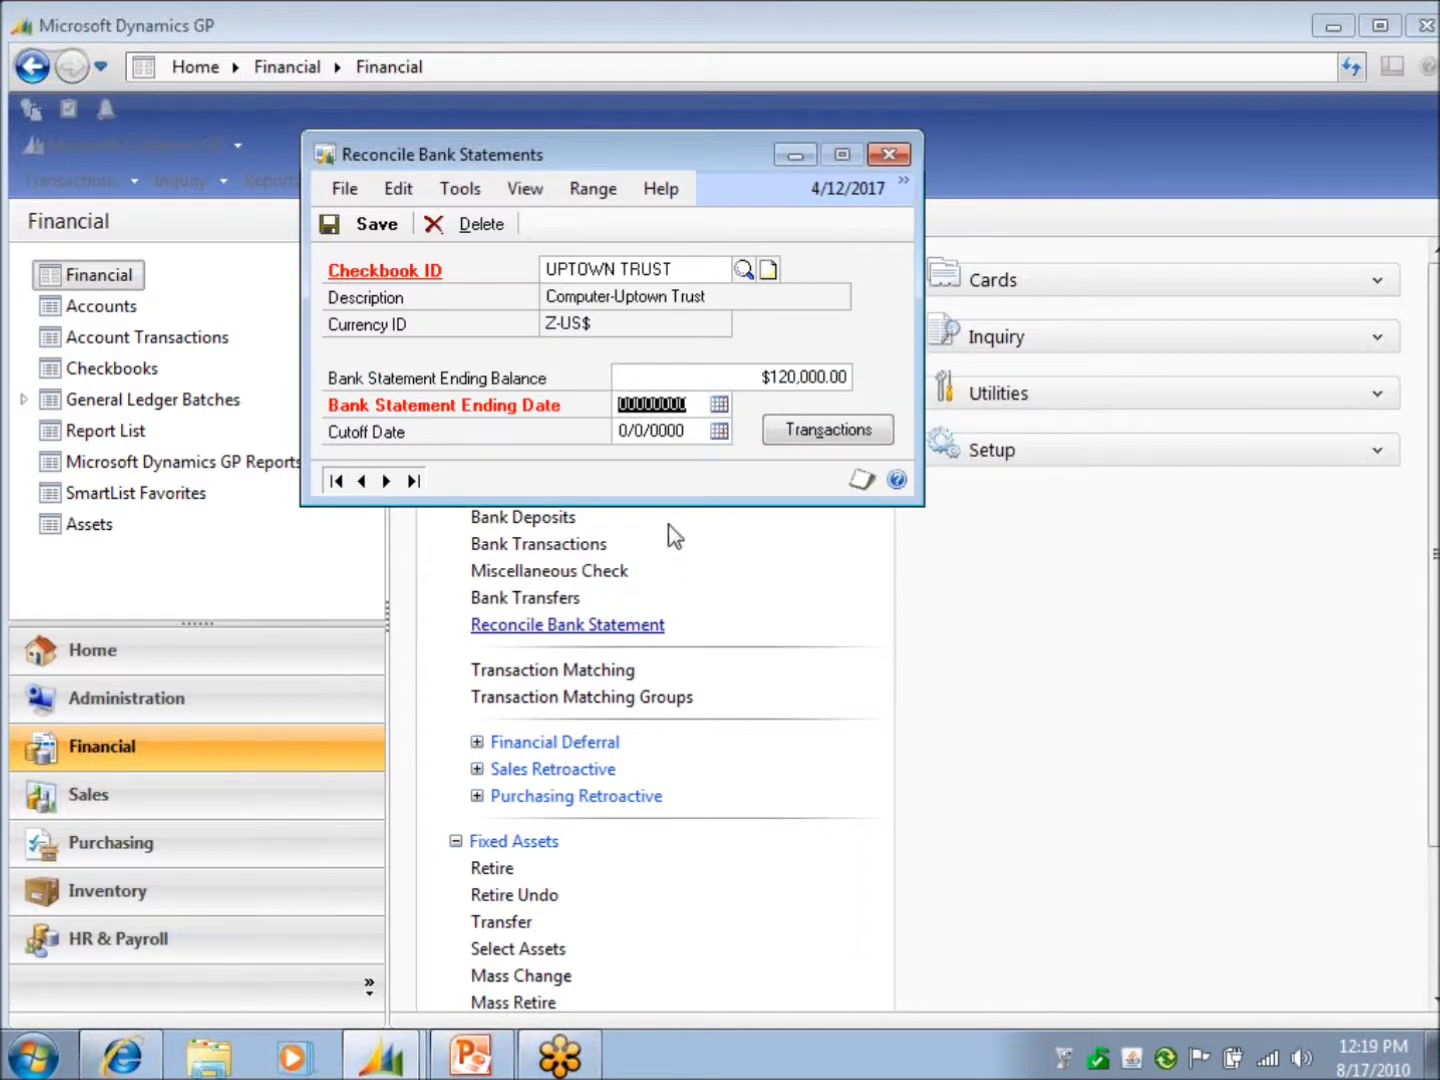
{"action": "type", "text": "04302010"}
{"action": "key", "text": "Tab"}
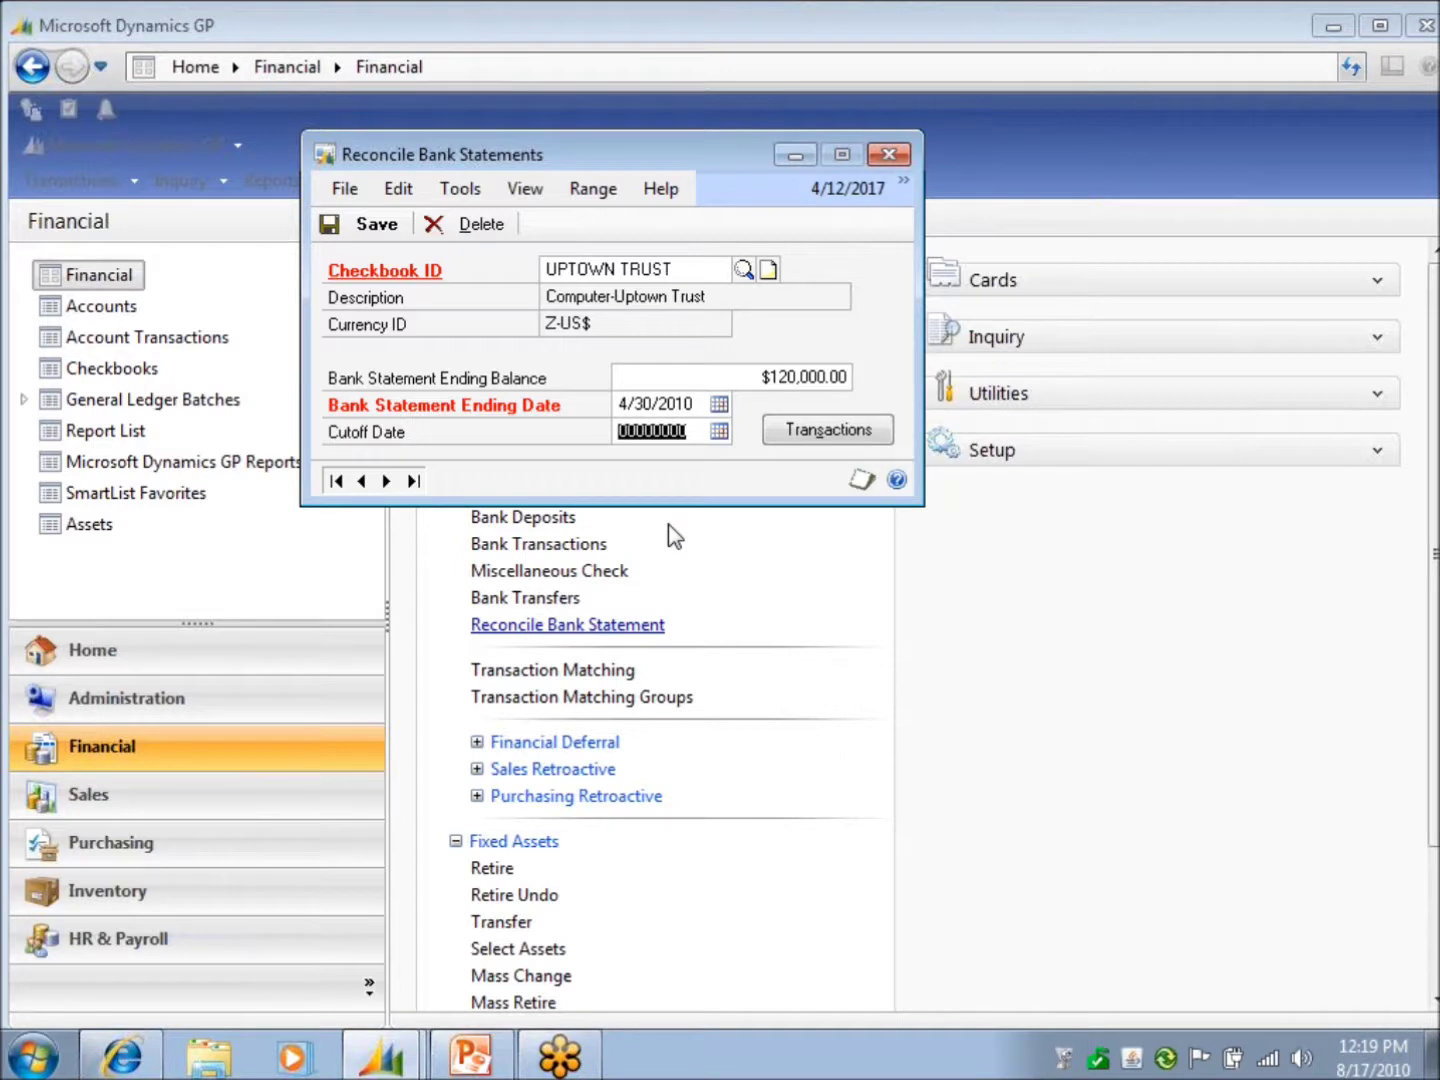
Step: Correct the ending date to 4/30/2017 by picking April 30 on the calendar and fixing the year
{"action": "left_click", "coordinate": [705, 405]}
{"action": "key", "text": "BackSpace"}
{"action": "type", "text": "7"}
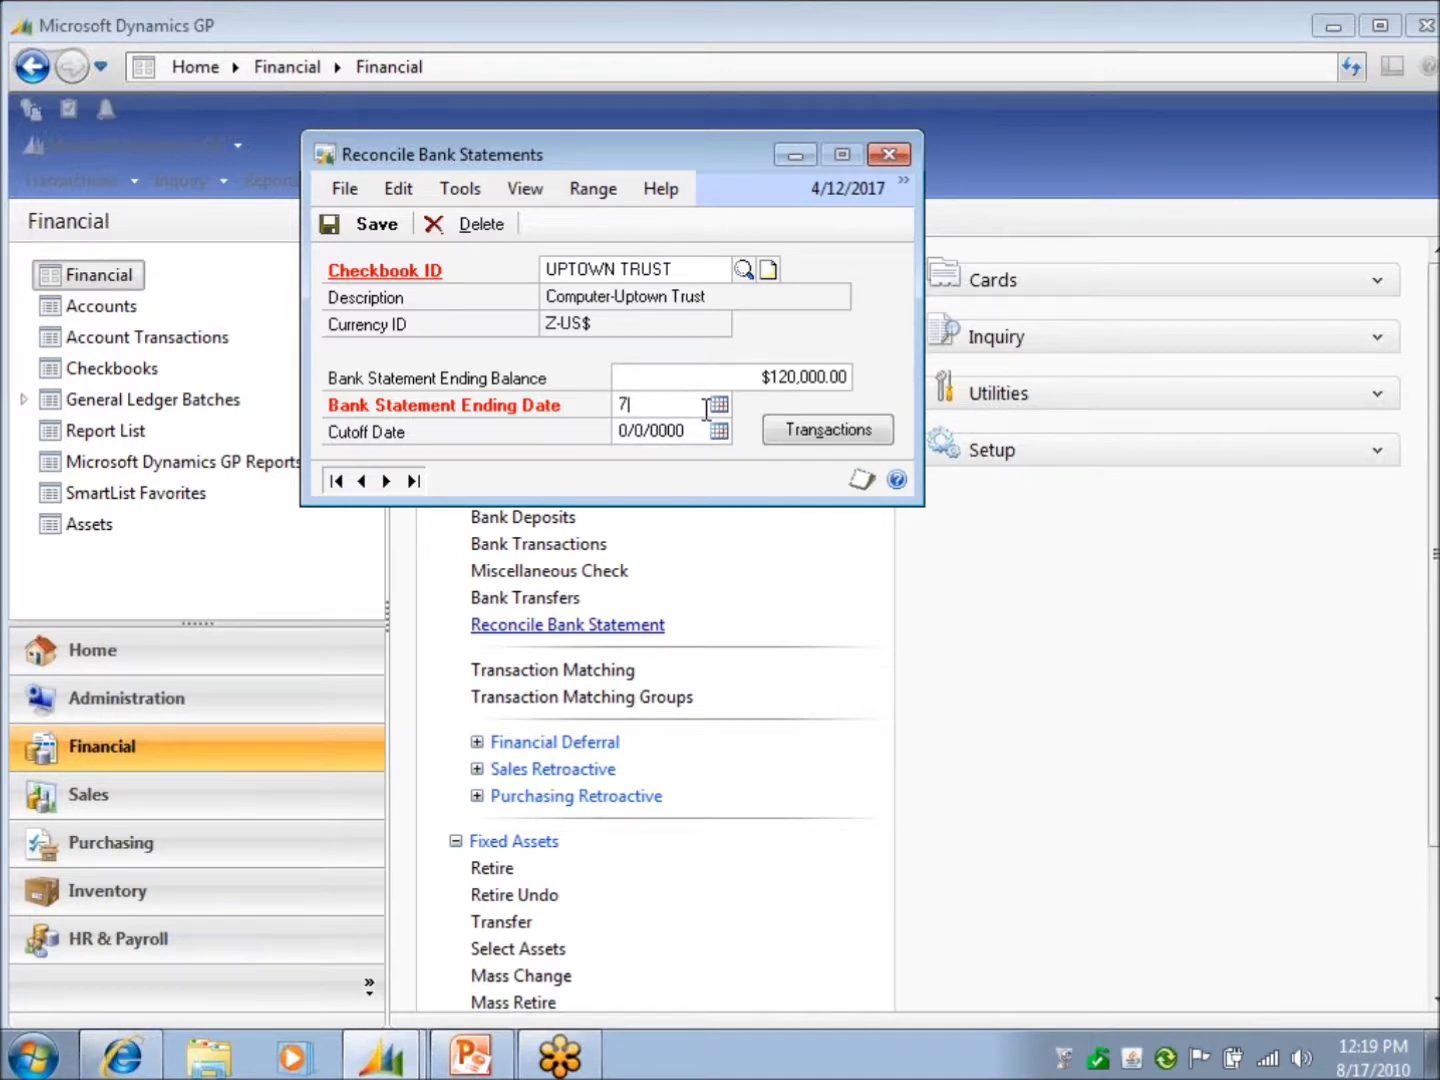
{"action": "key", "text": "BackSpace"}
{"action": "left_click", "coordinate": [719, 404]}
{"action": "left_click", "coordinate": [859, 584]}
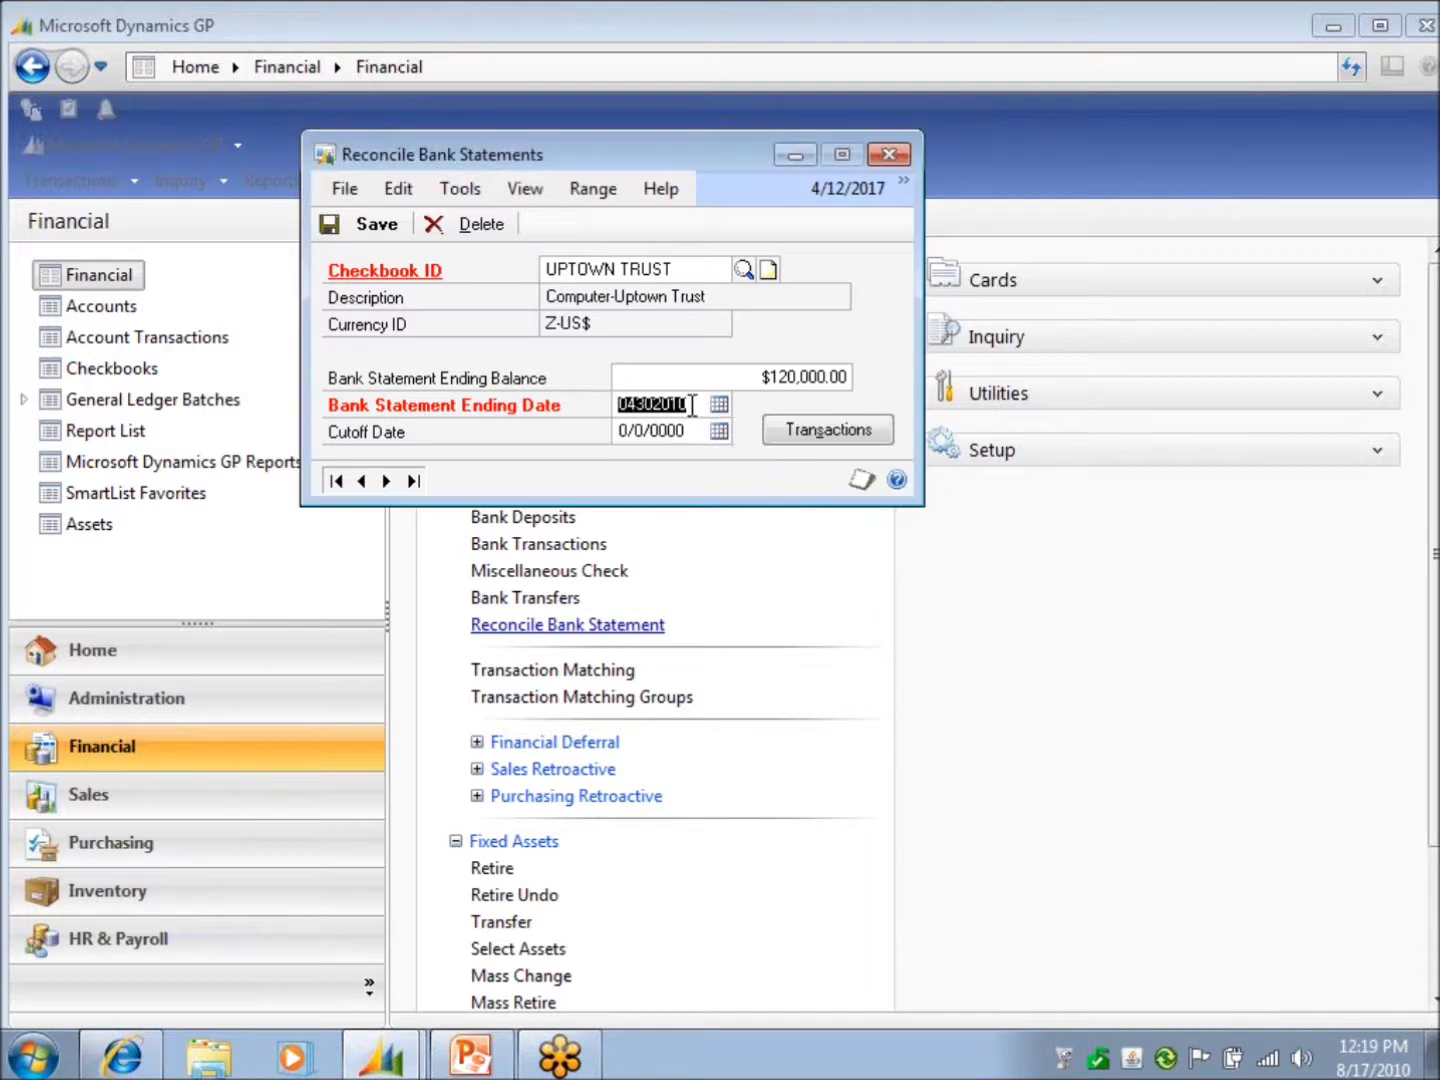
{"action": "left_click", "coordinate": [692, 405]}
{"action": "key", "text": "BackSpace"}
{"action": "type", "text": "7"}
{"action": "key", "text": "Tab"}
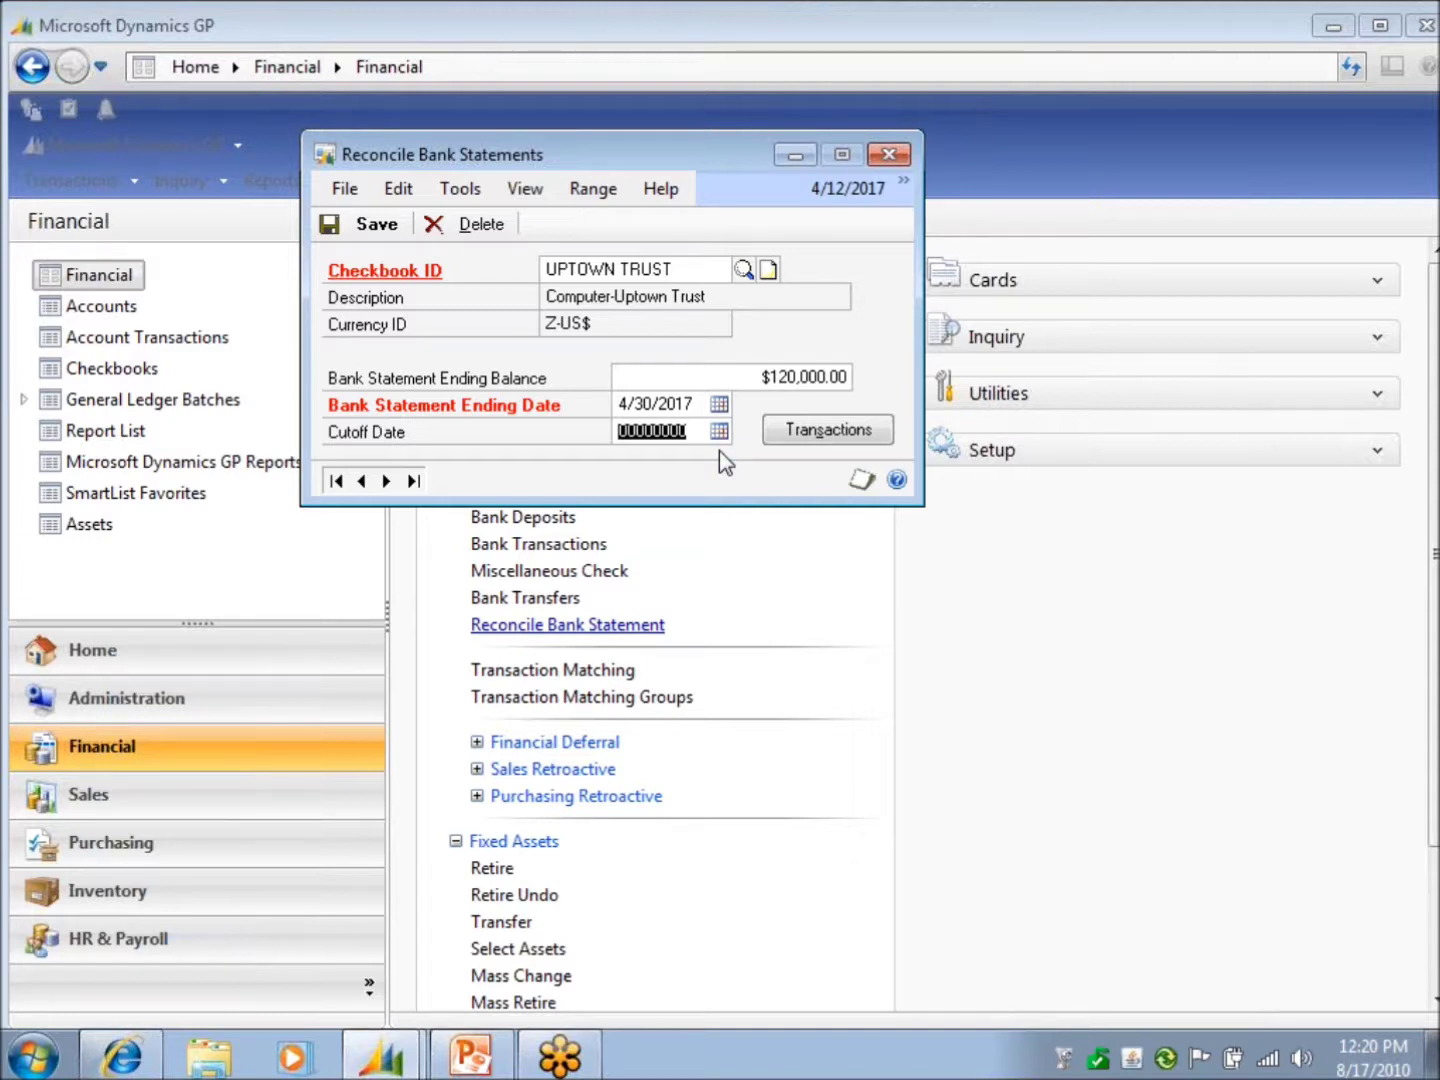
Step: Enter 04302017 as the reconciliation cutoff date
{"action": "type", "text": "04302017"}
{"action": "key", "text": "Tab"}
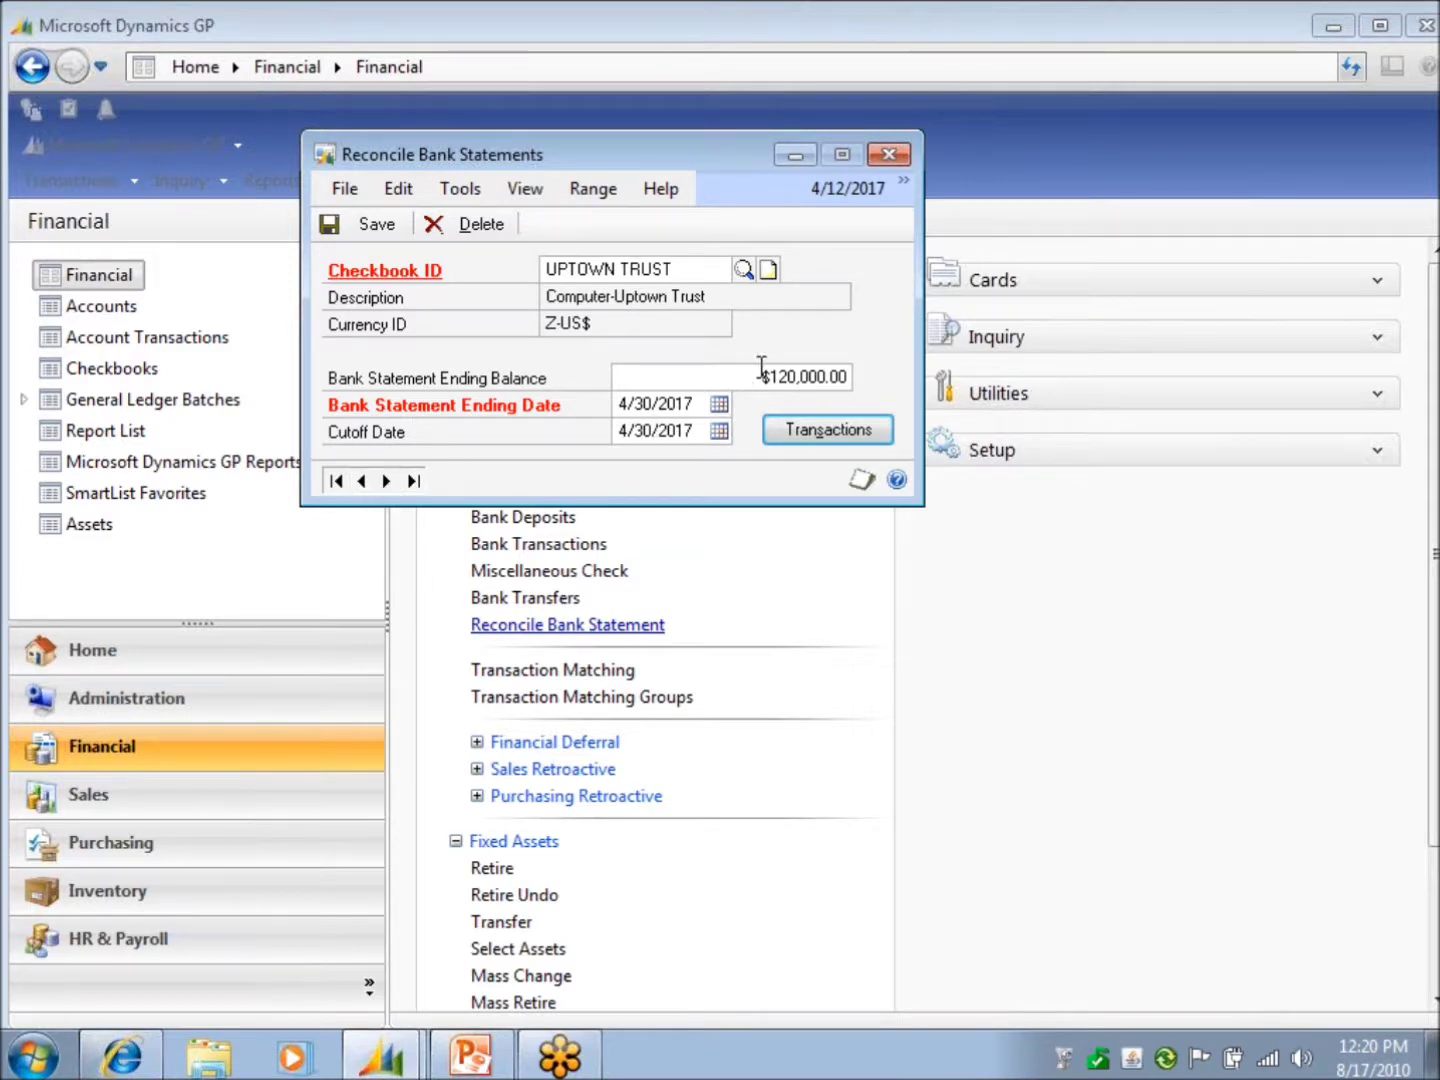
Step: Save the UPTOWN TRUST statement details, reload the checkbook, and proceed to Transactions
{"action": "left_click", "coordinate": [368, 224]}
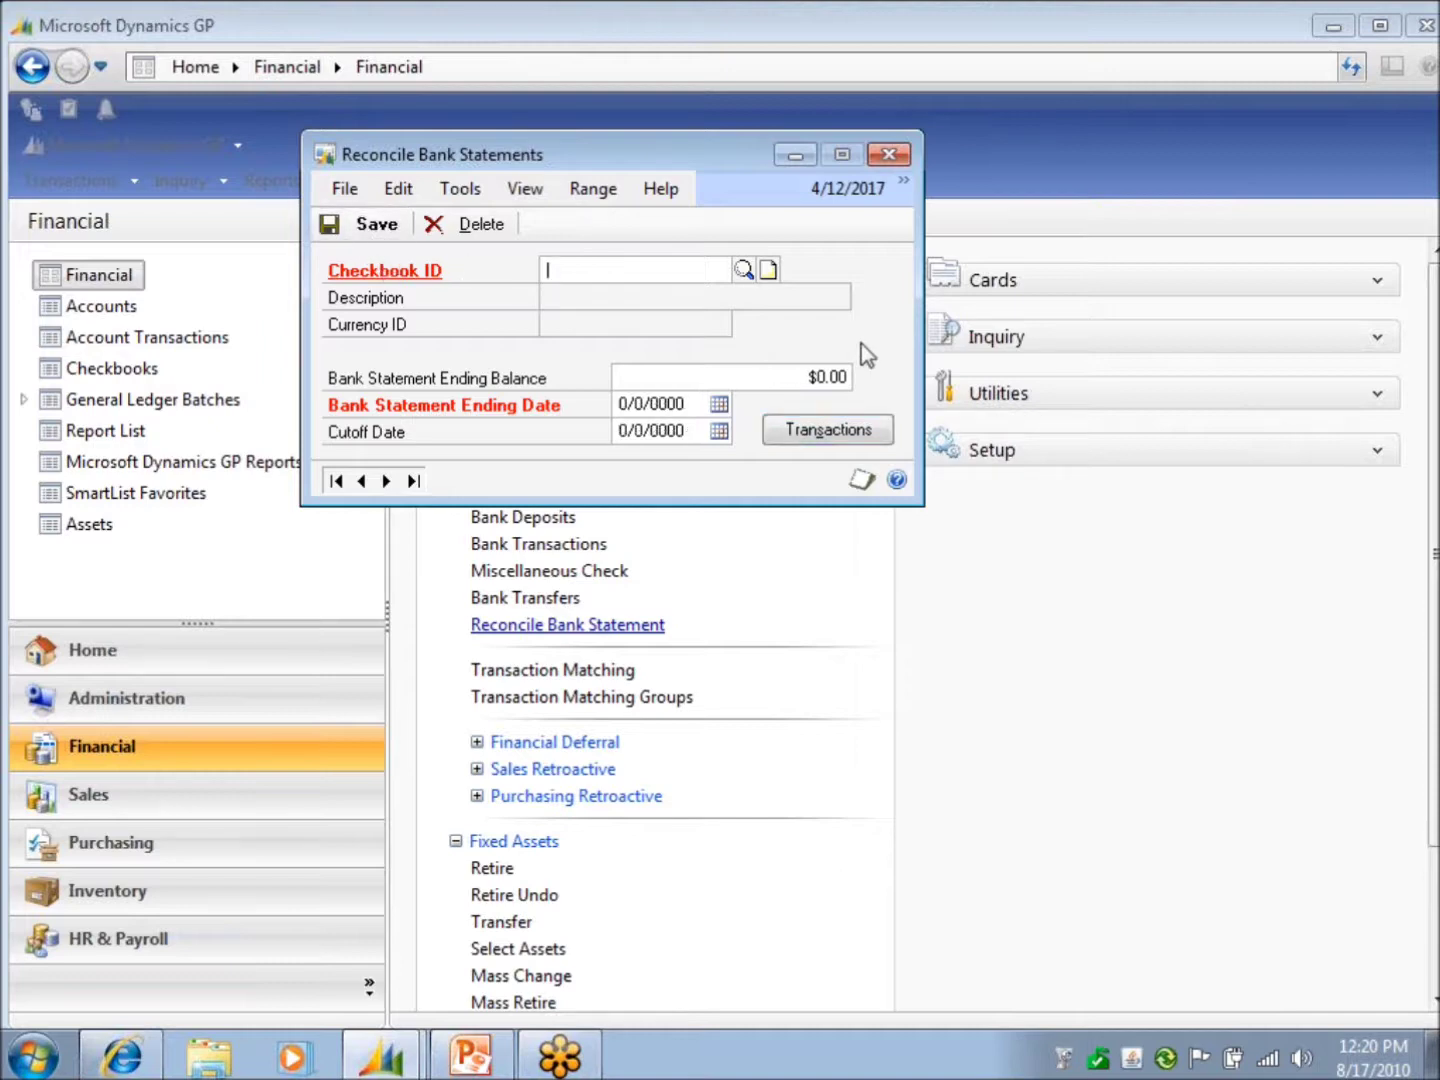
{"action": "left_click", "coordinate": [743, 269]}
{"action": "double_click", "coordinate": [655, 643]}
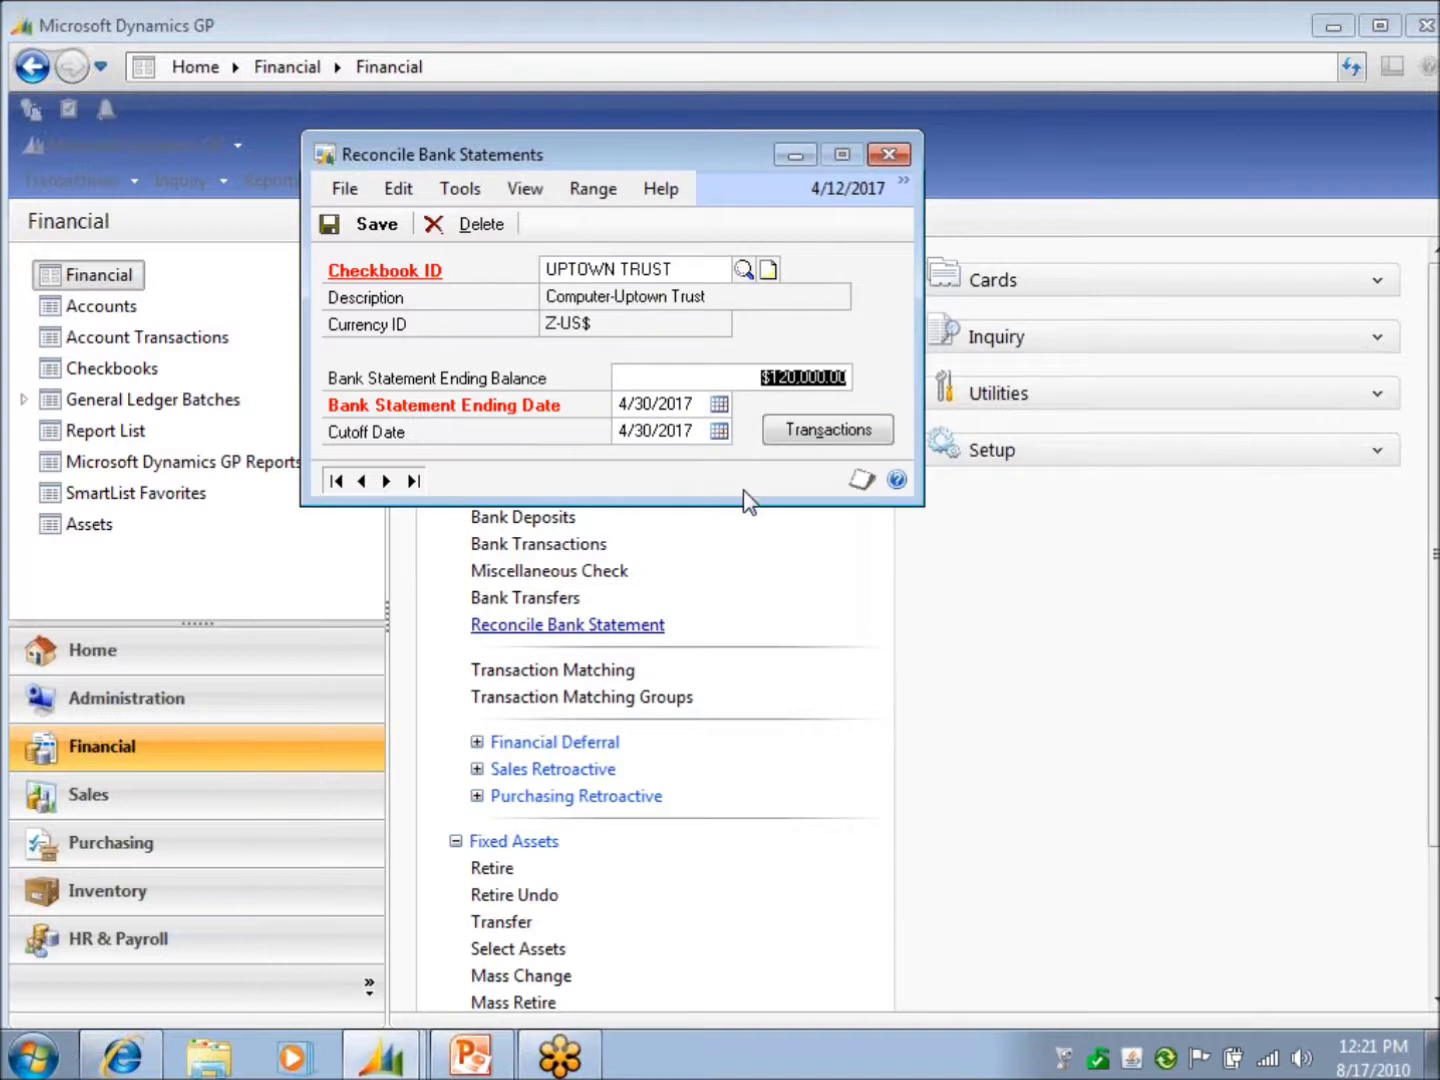
{"action": "left_click", "coordinate": [829, 433]}
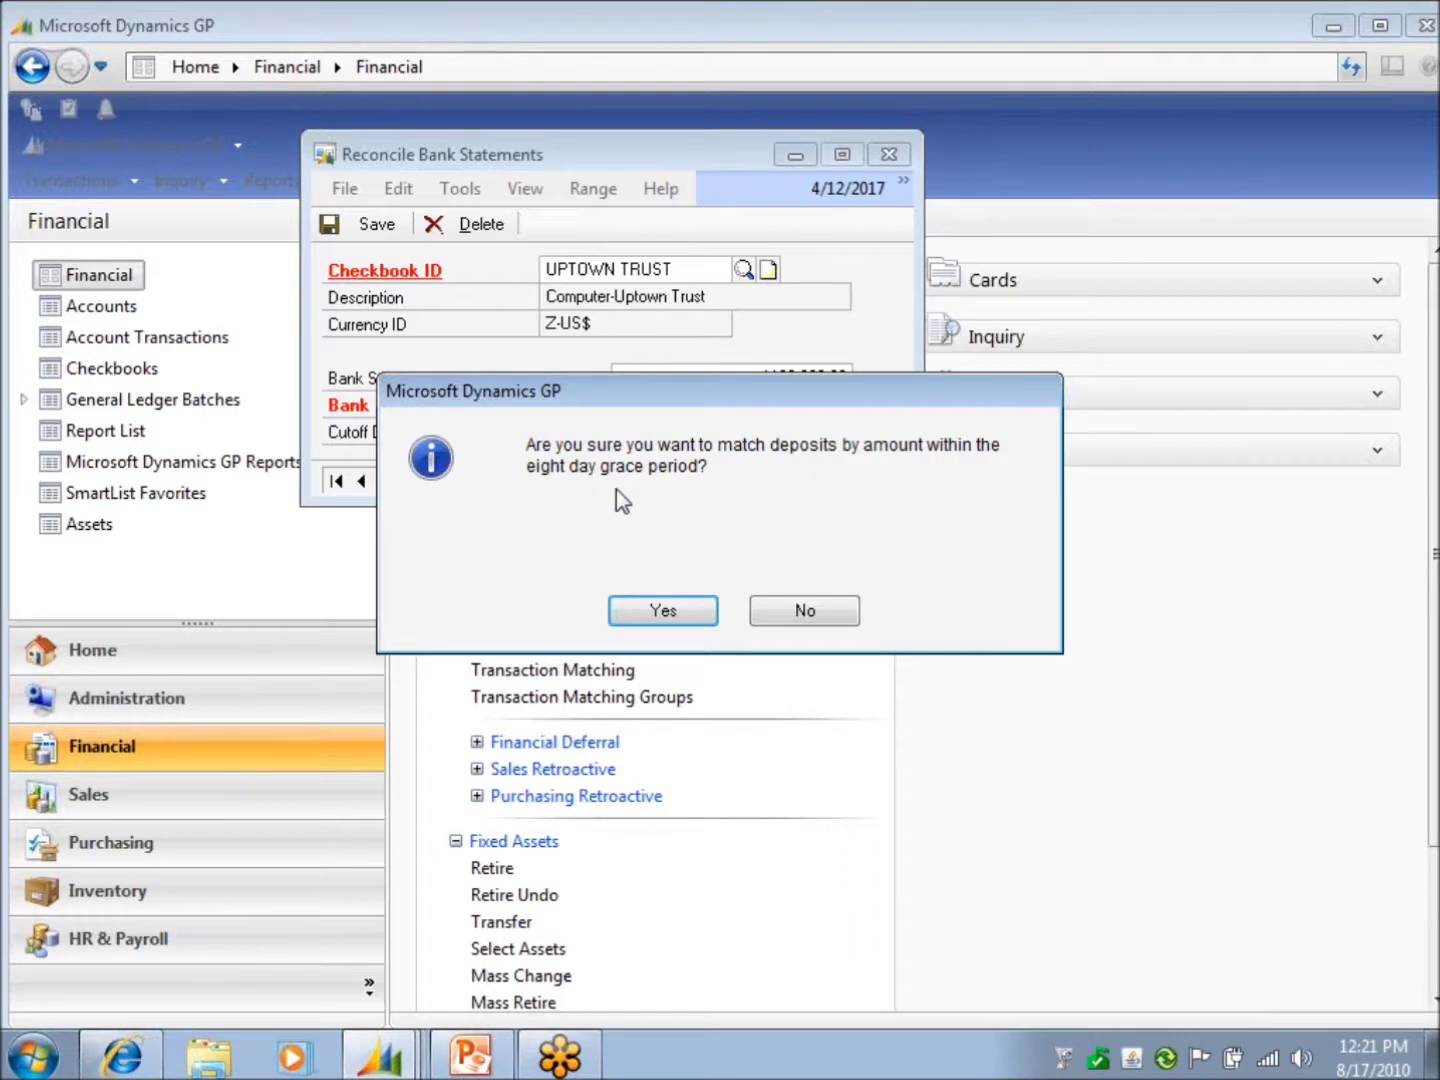
Step: Accept matching deposits within the eight-day grace period, enlarge the transactions window, and expand the Display list
{"action": "left_click", "coordinate": [691, 612]}
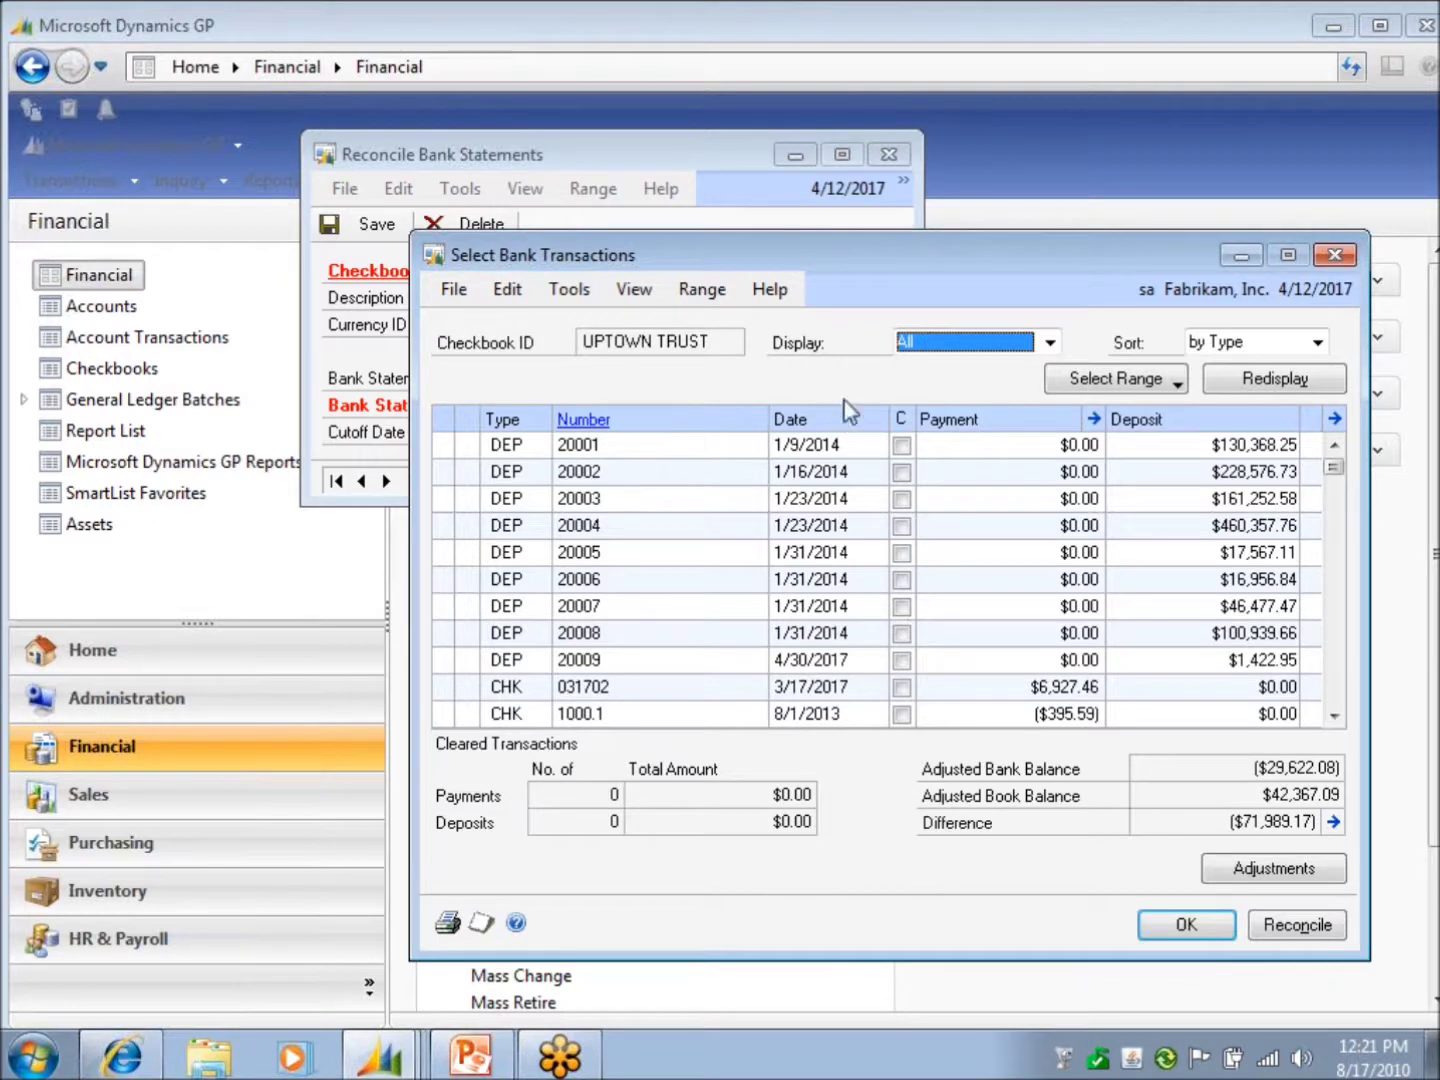
{"action": "left_click_drag", "start_coordinate": [842, 258], "coordinate": [695, 85]}
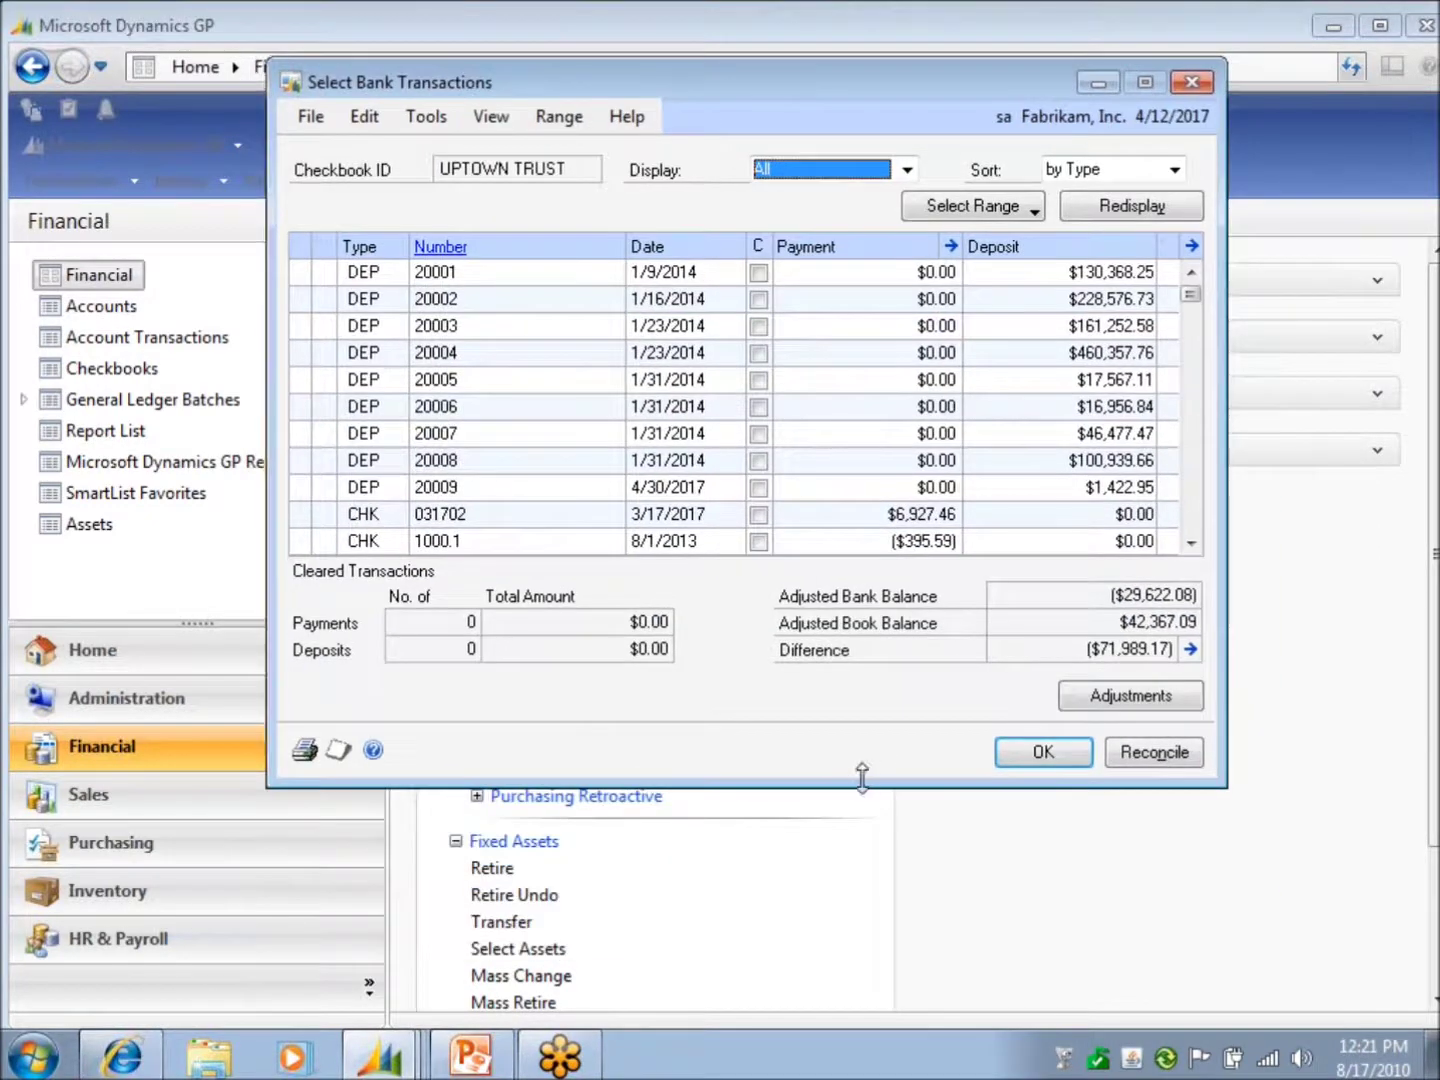
{"action": "left_click_drag", "start_coordinate": [794, 786], "coordinate": [839, 952]}
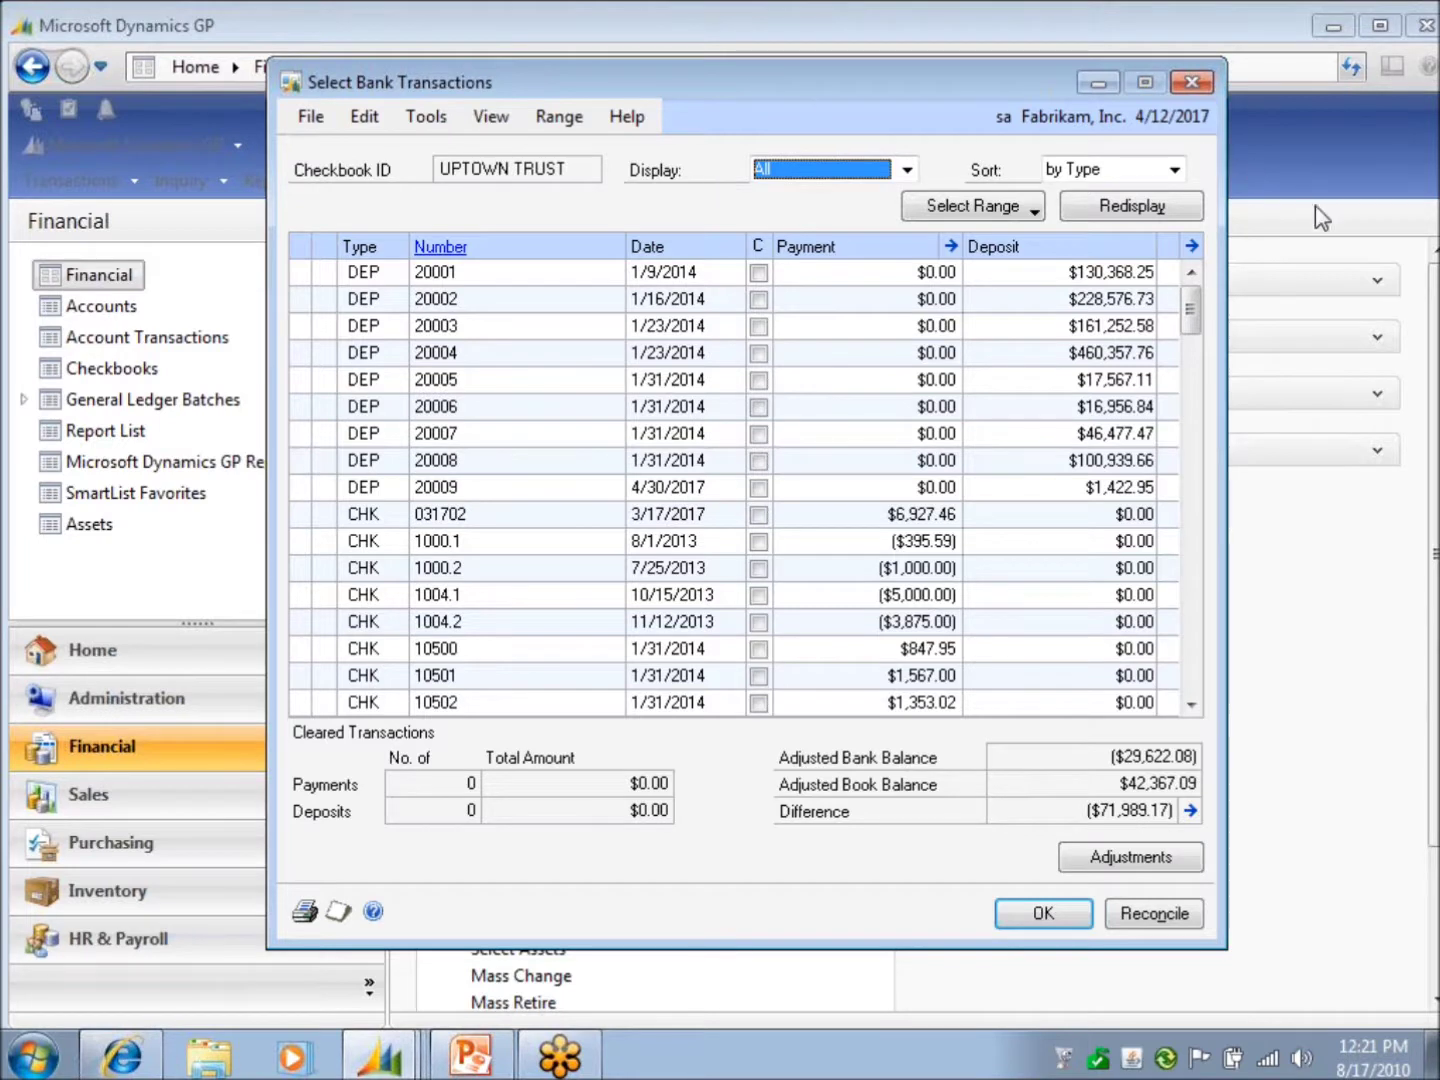
{"action": "left_click", "coordinate": [1431, 405]}
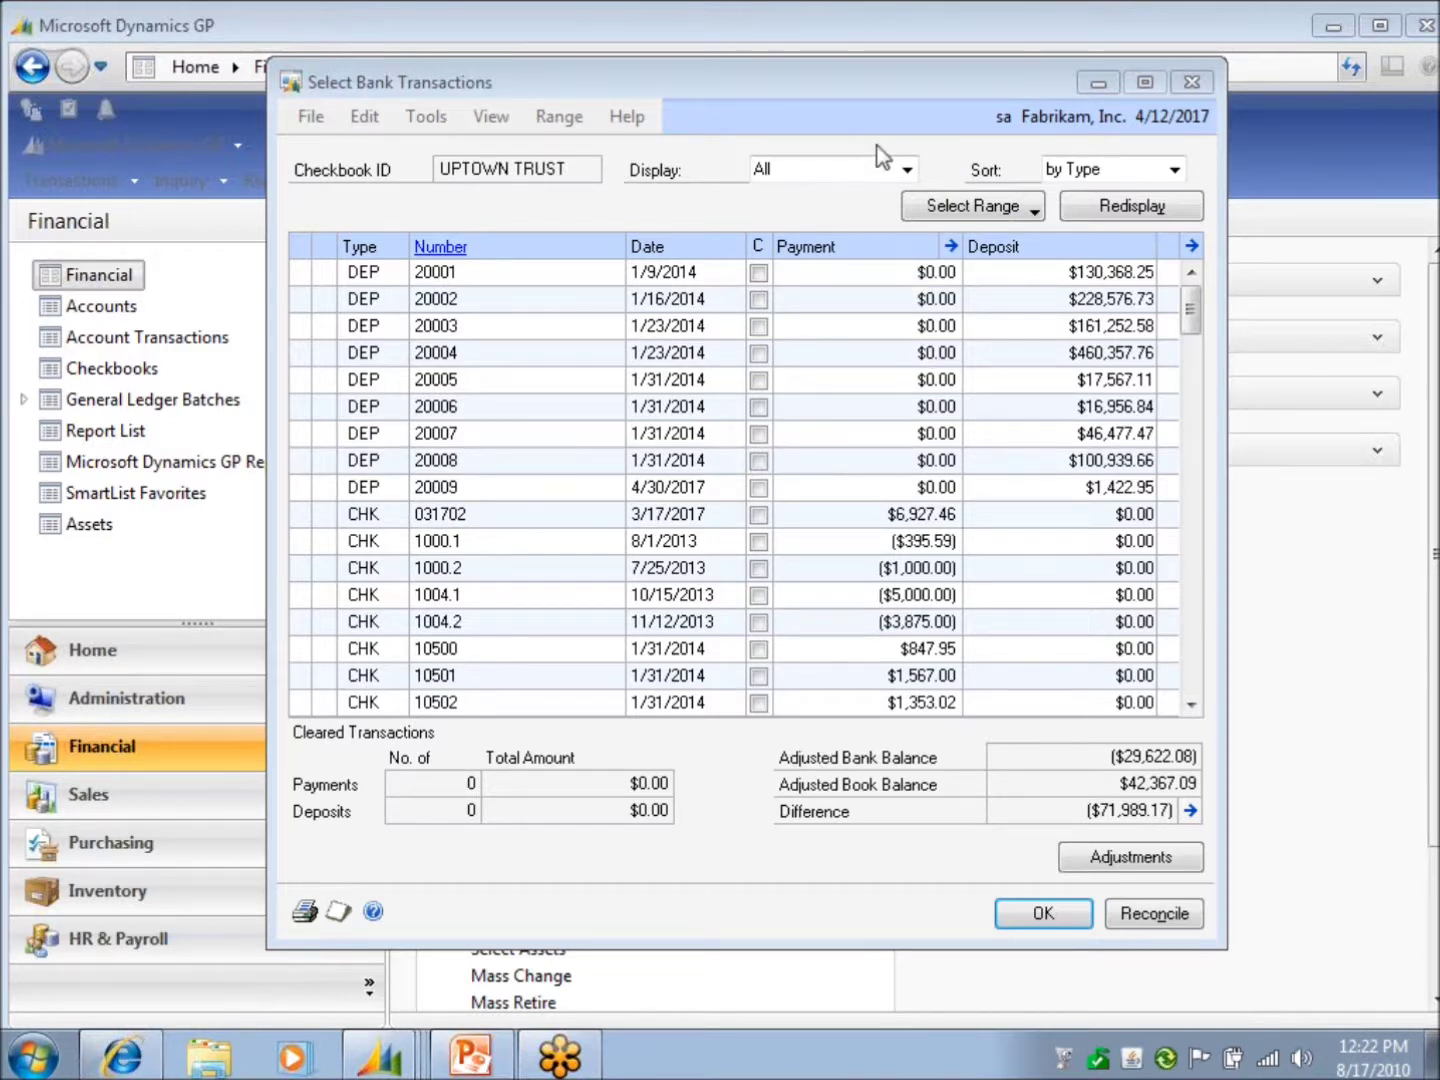
{"action": "left_click", "coordinate": [907, 170]}
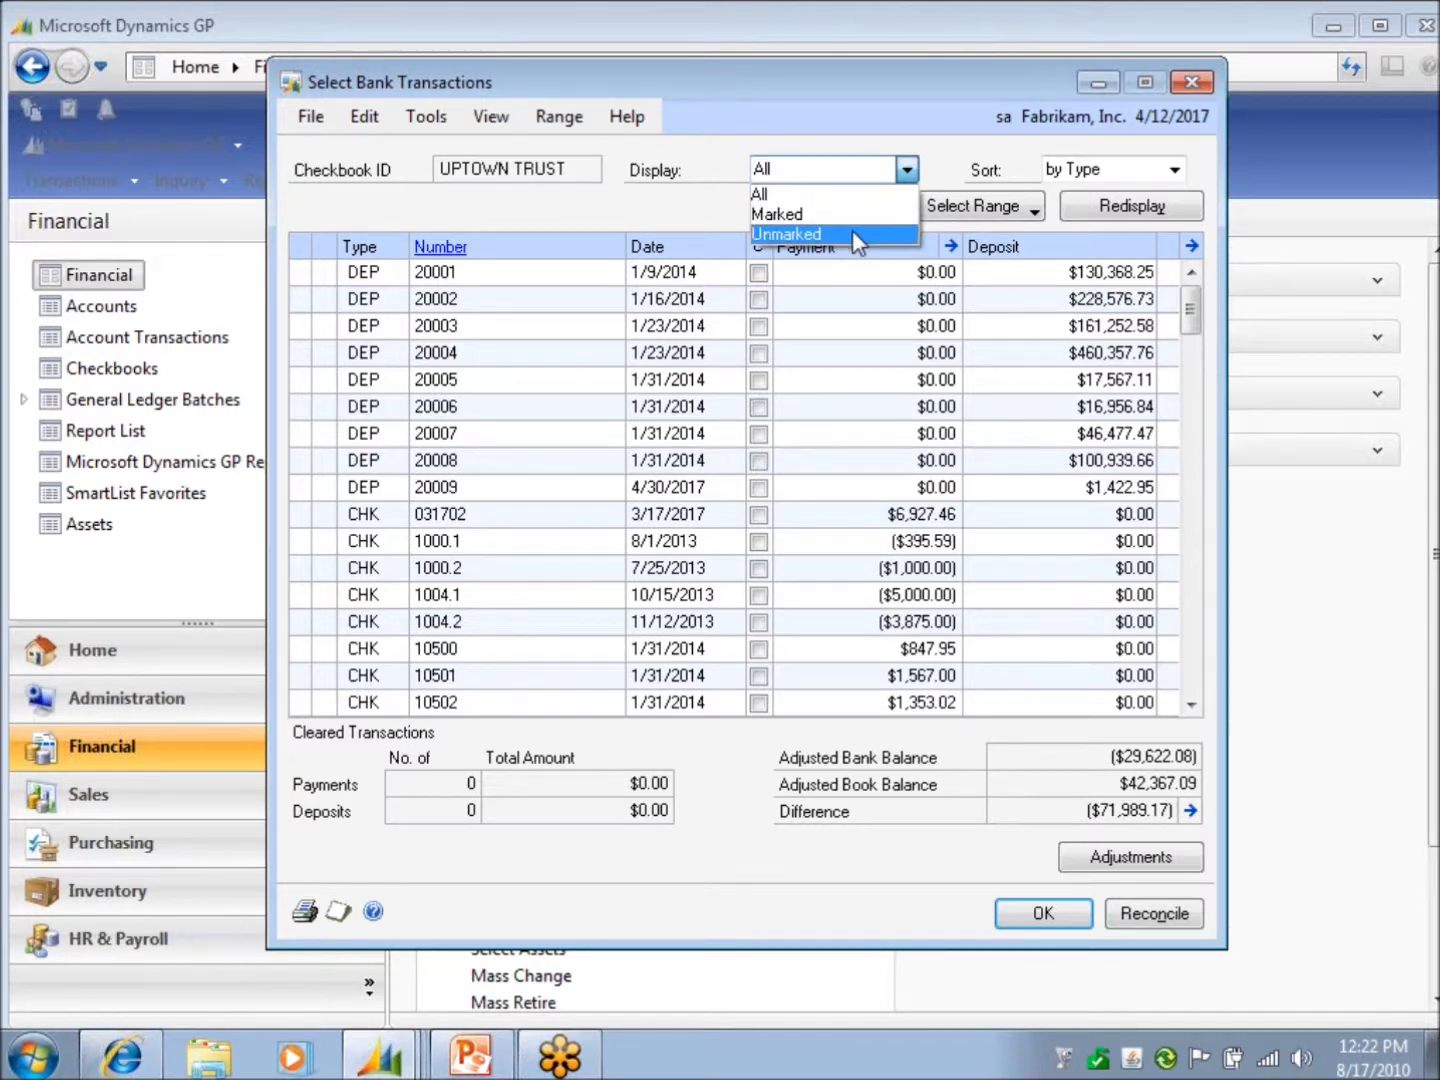
{"action": "left_click", "coordinate": [1176, 172]}
{"action": "left_click", "coordinate": [1176, 172]}
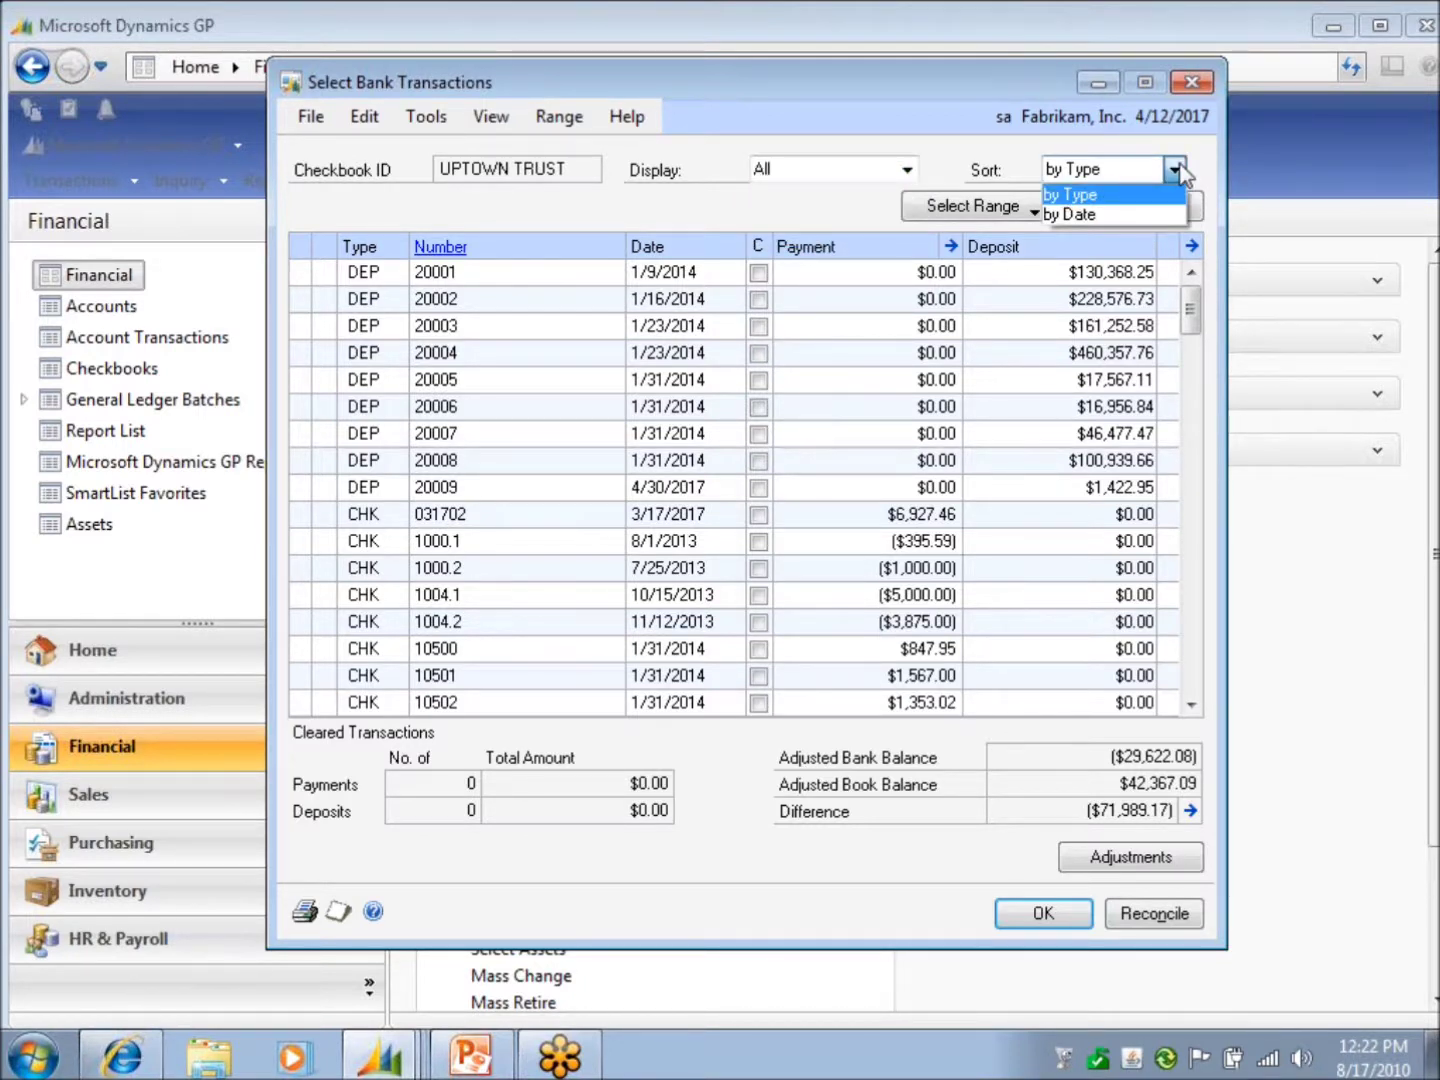
{"action": "left_click", "coordinate": [1176, 172]}
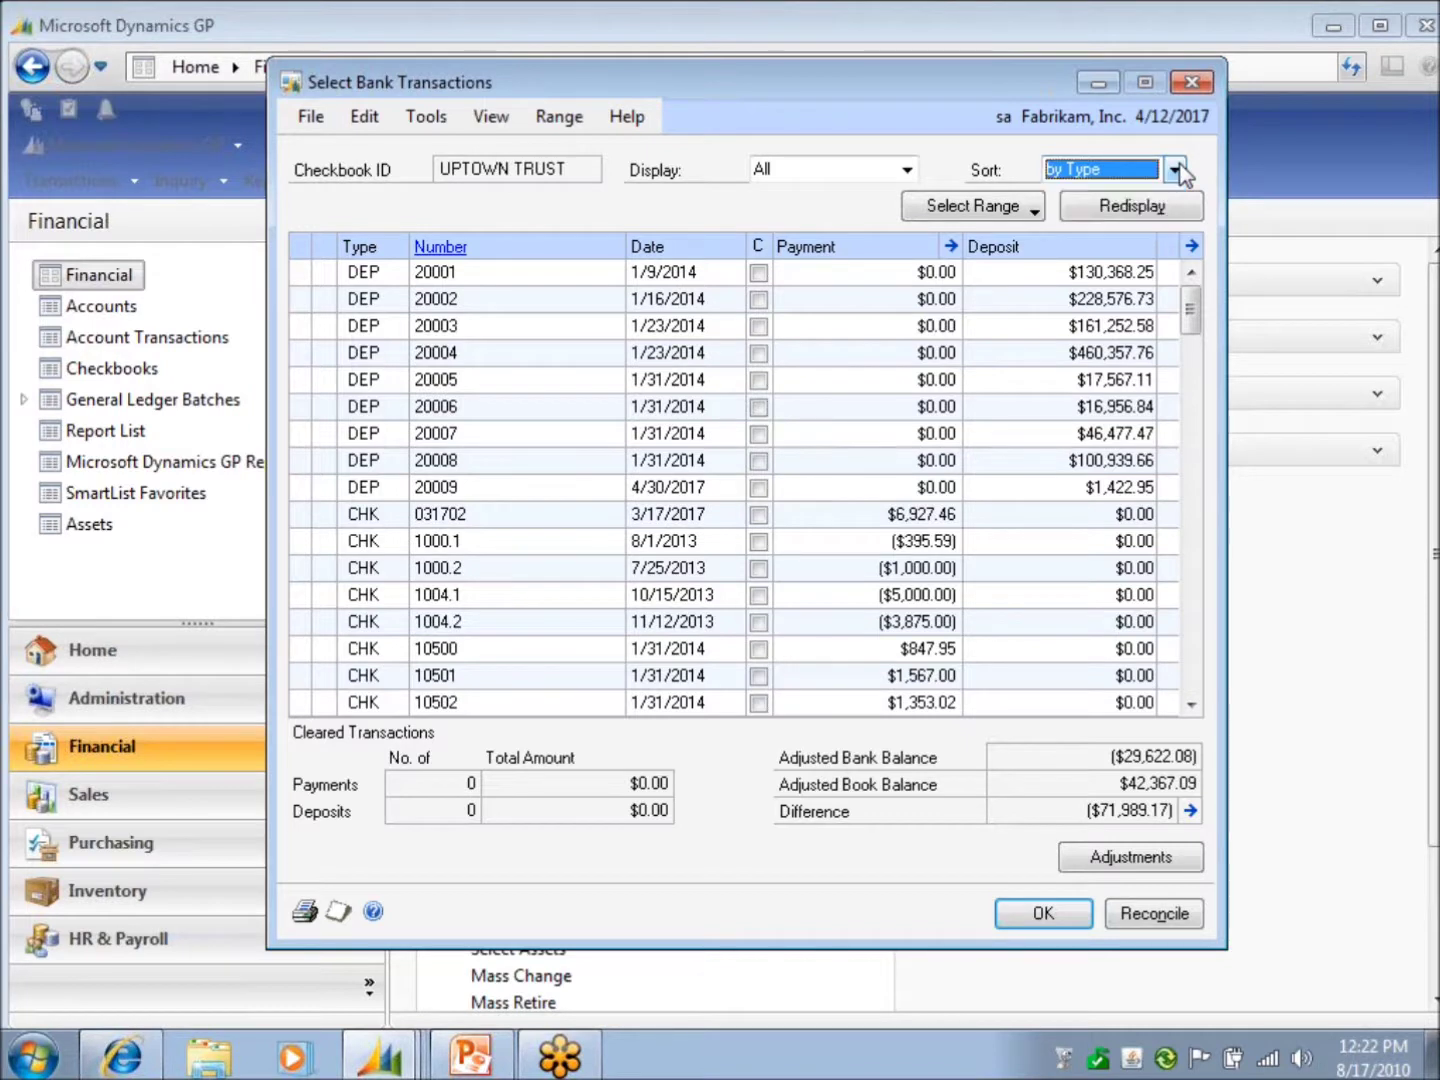
{"action": "left_click", "coordinate": [1000, 210]}
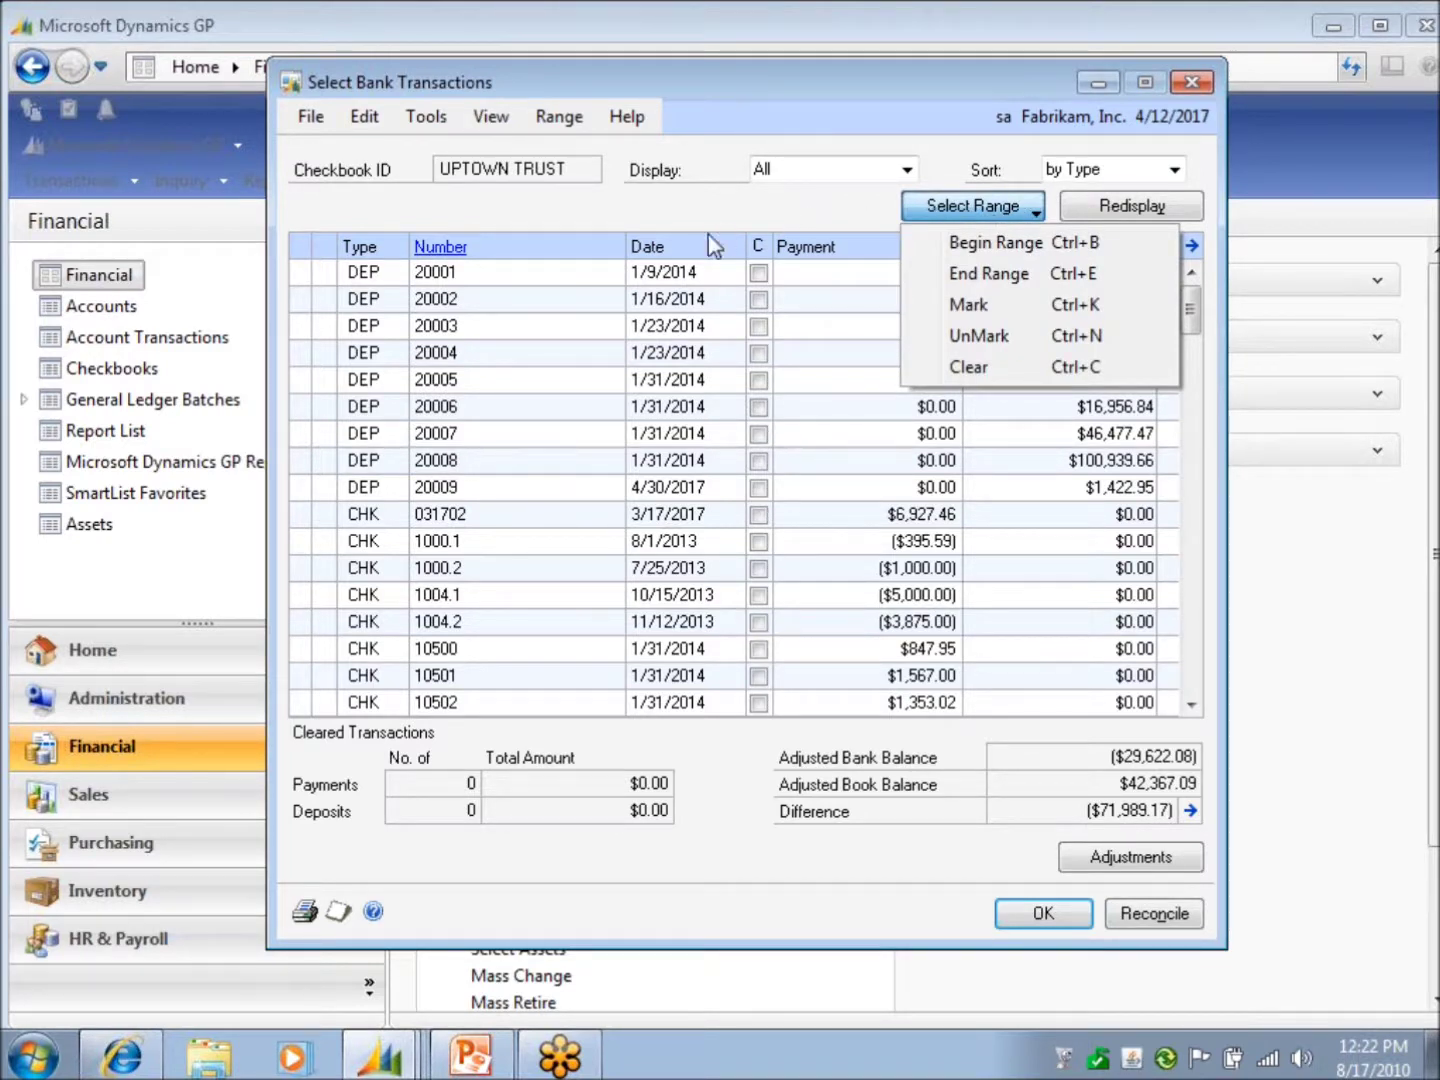
{"action": "key", "text": "Escape"}
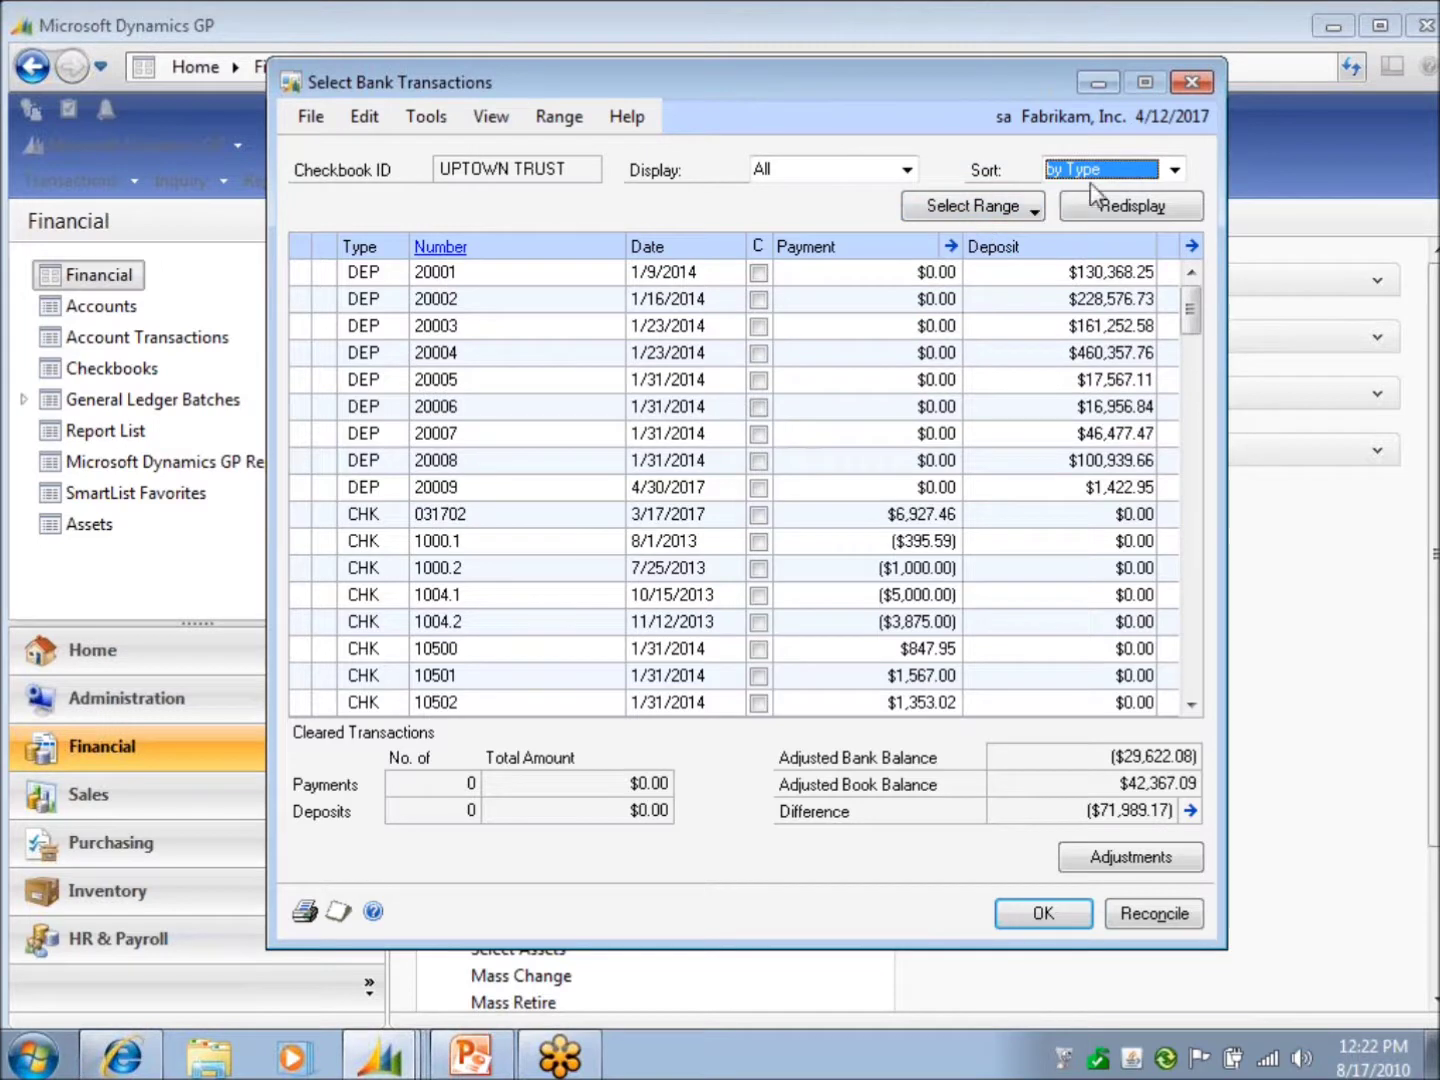
{"action": "left_click", "coordinate": [1175, 169]}
{"action": "left_click", "coordinate": [1124, 172]}
{"action": "left_click", "coordinate": [759, 274]}
Step: Mark deposits 20002, 20003 and 20004 as cleared, then select deposit 20006 to begin a range
{"action": "left_click", "coordinate": [759, 300]}
{"action": "left_click", "coordinate": [759, 326]}
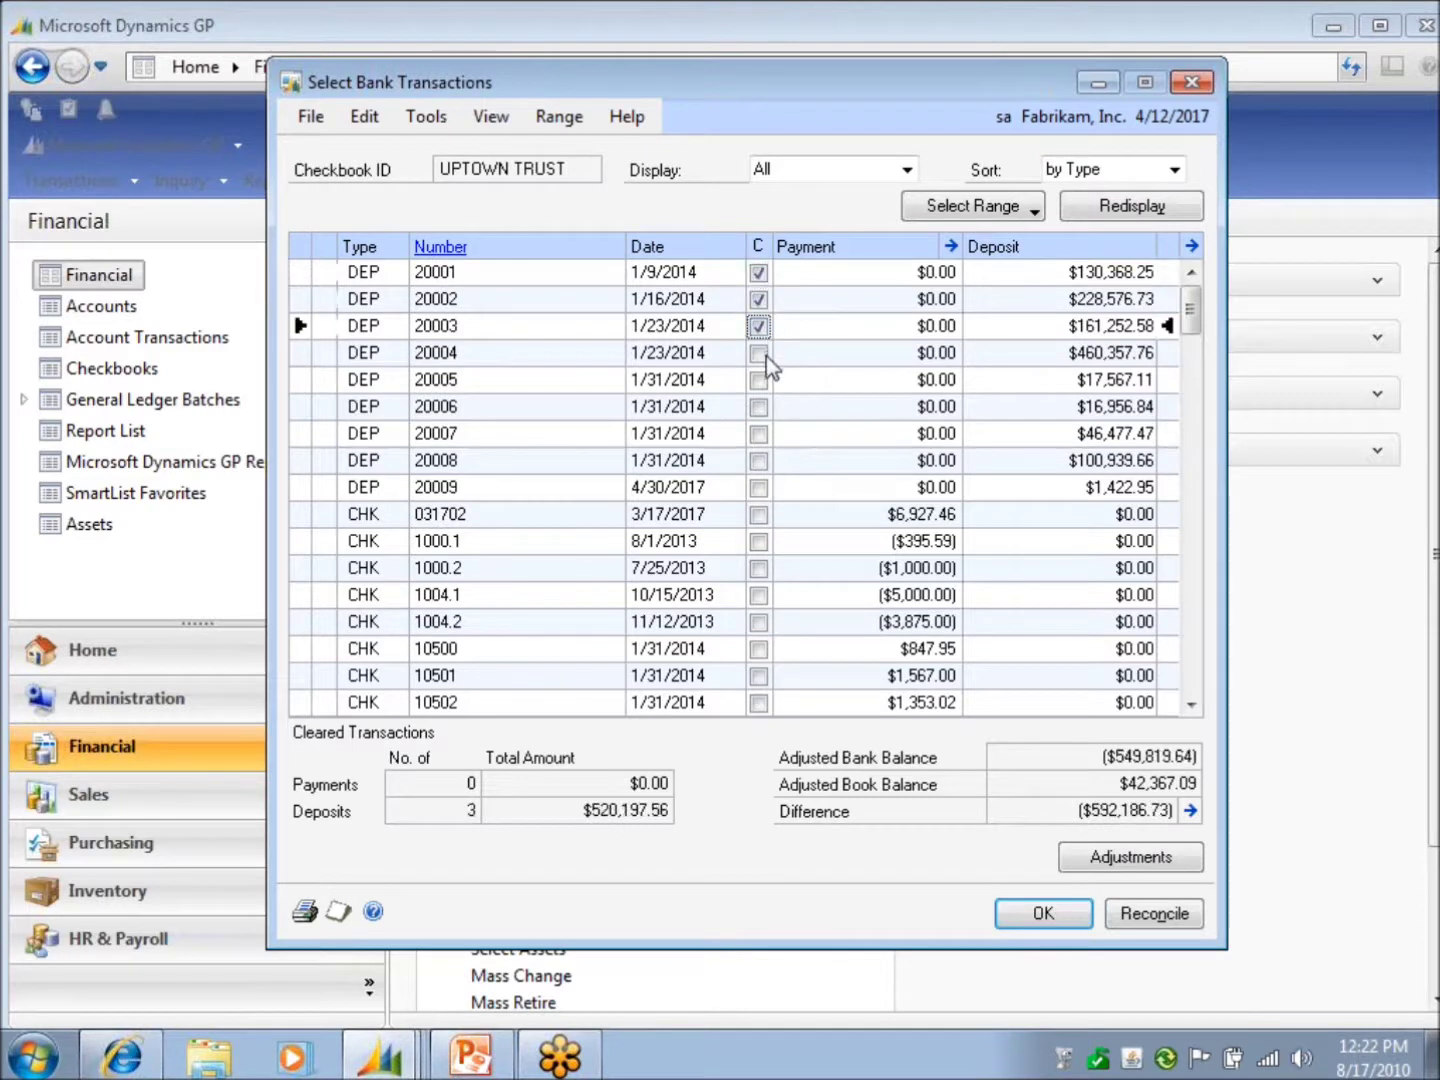
{"action": "left_click", "coordinate": [760, 354]}
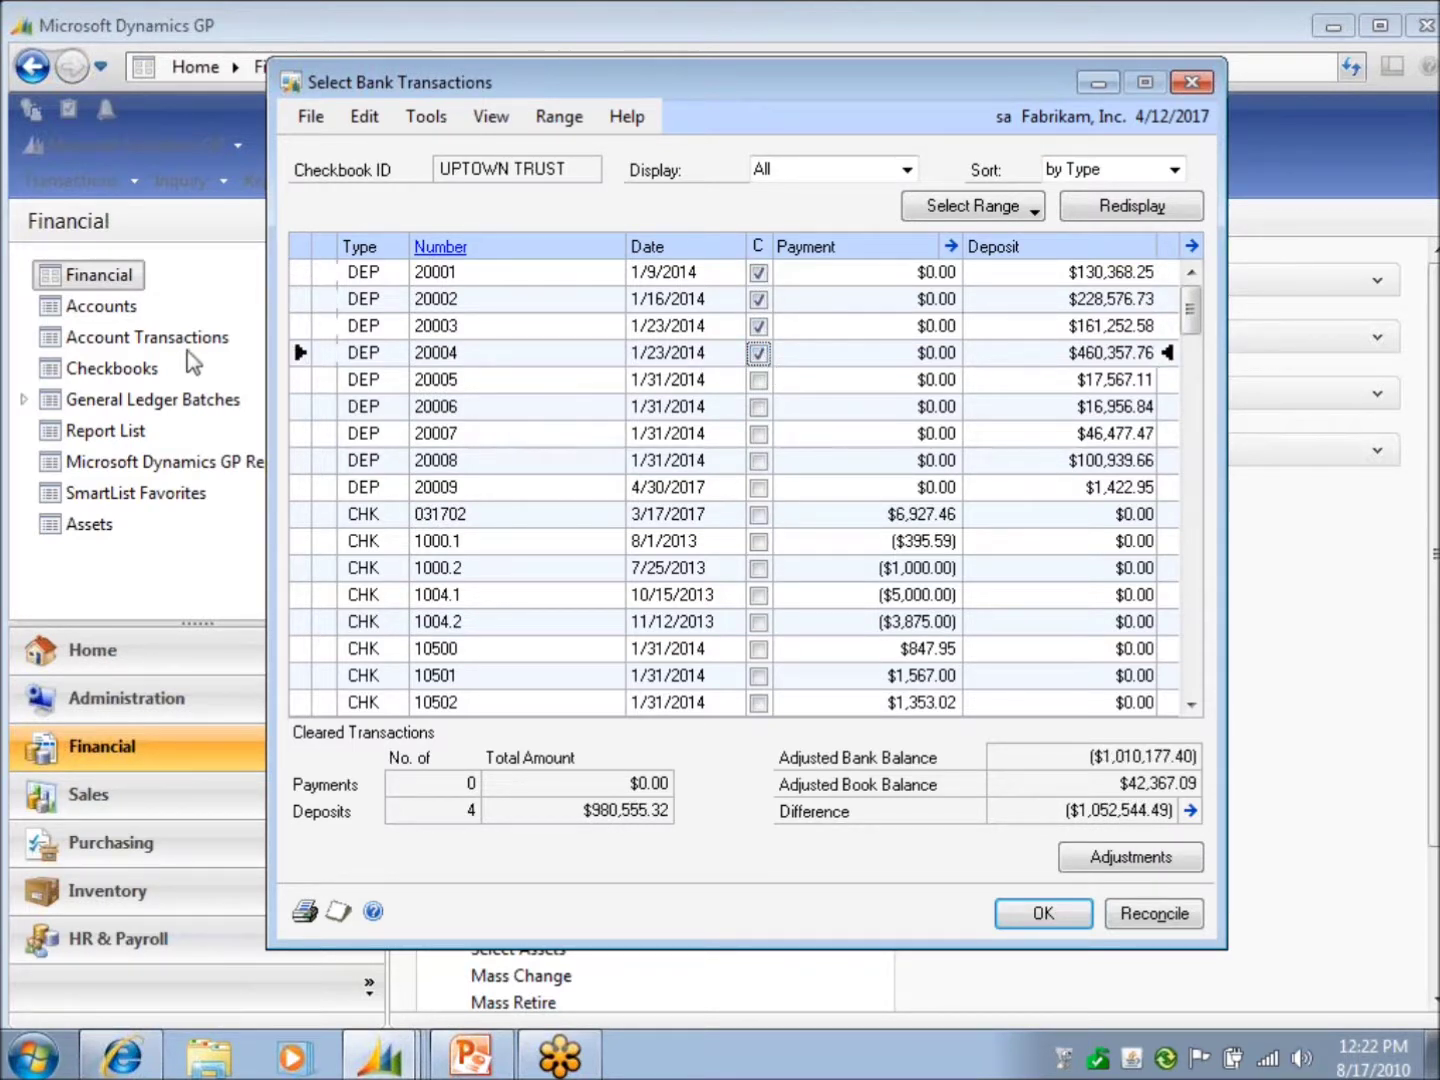
{"action": "left_click", "coordinate": [302, 410]}
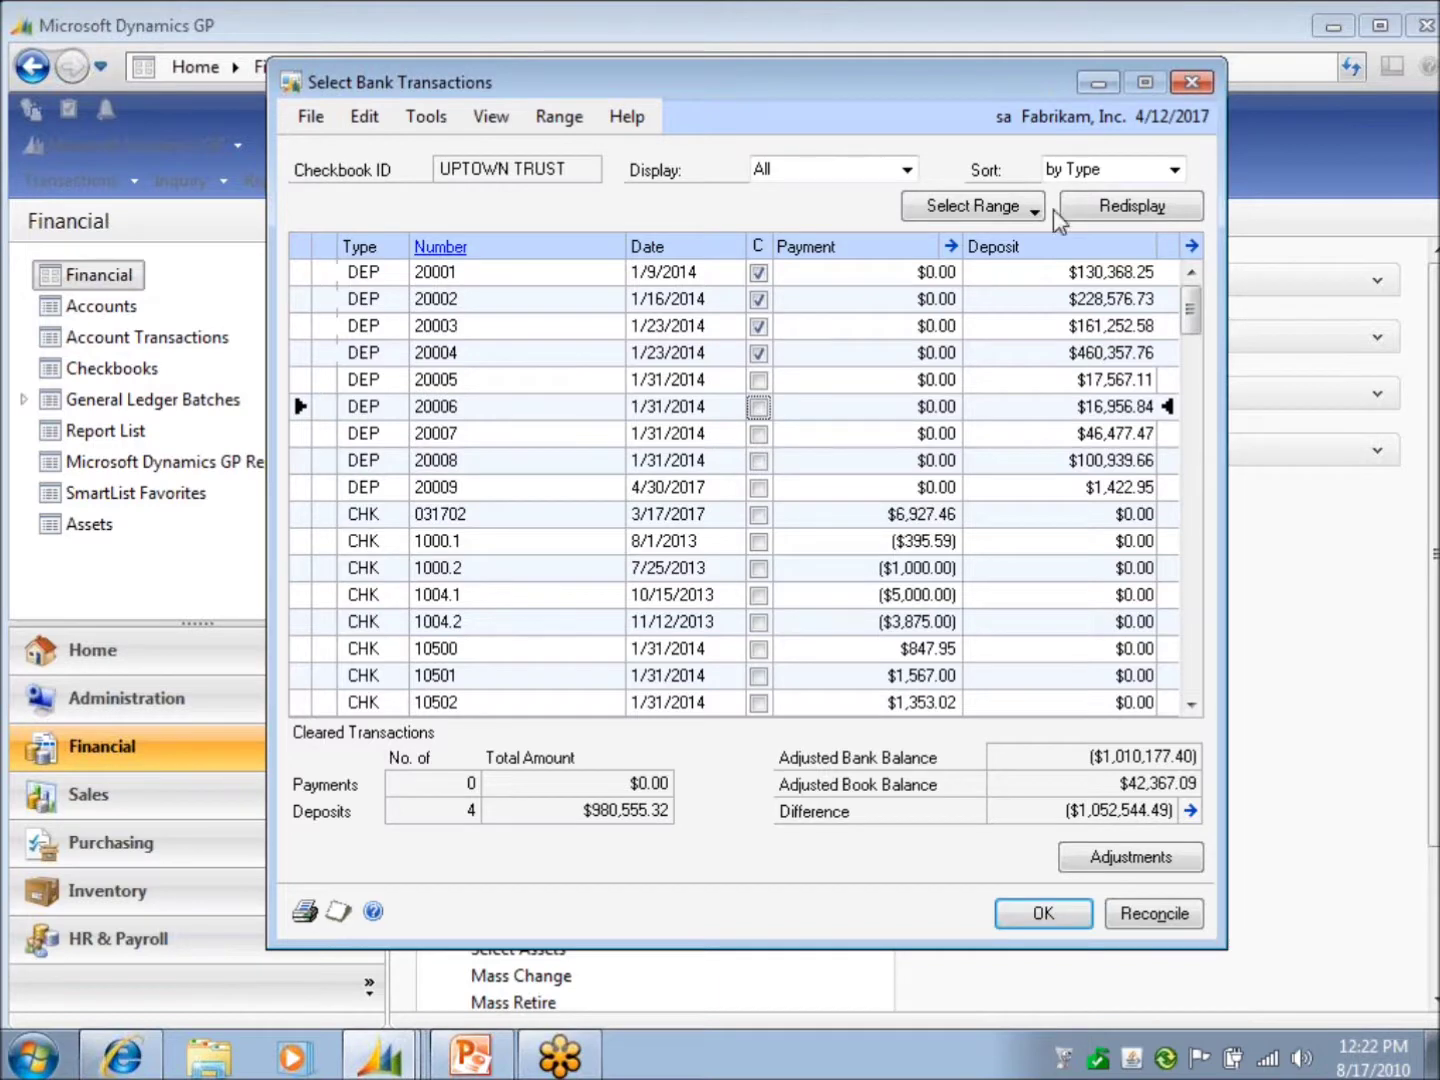
{"action": "left_click", "coordinate": [1027, 208]}
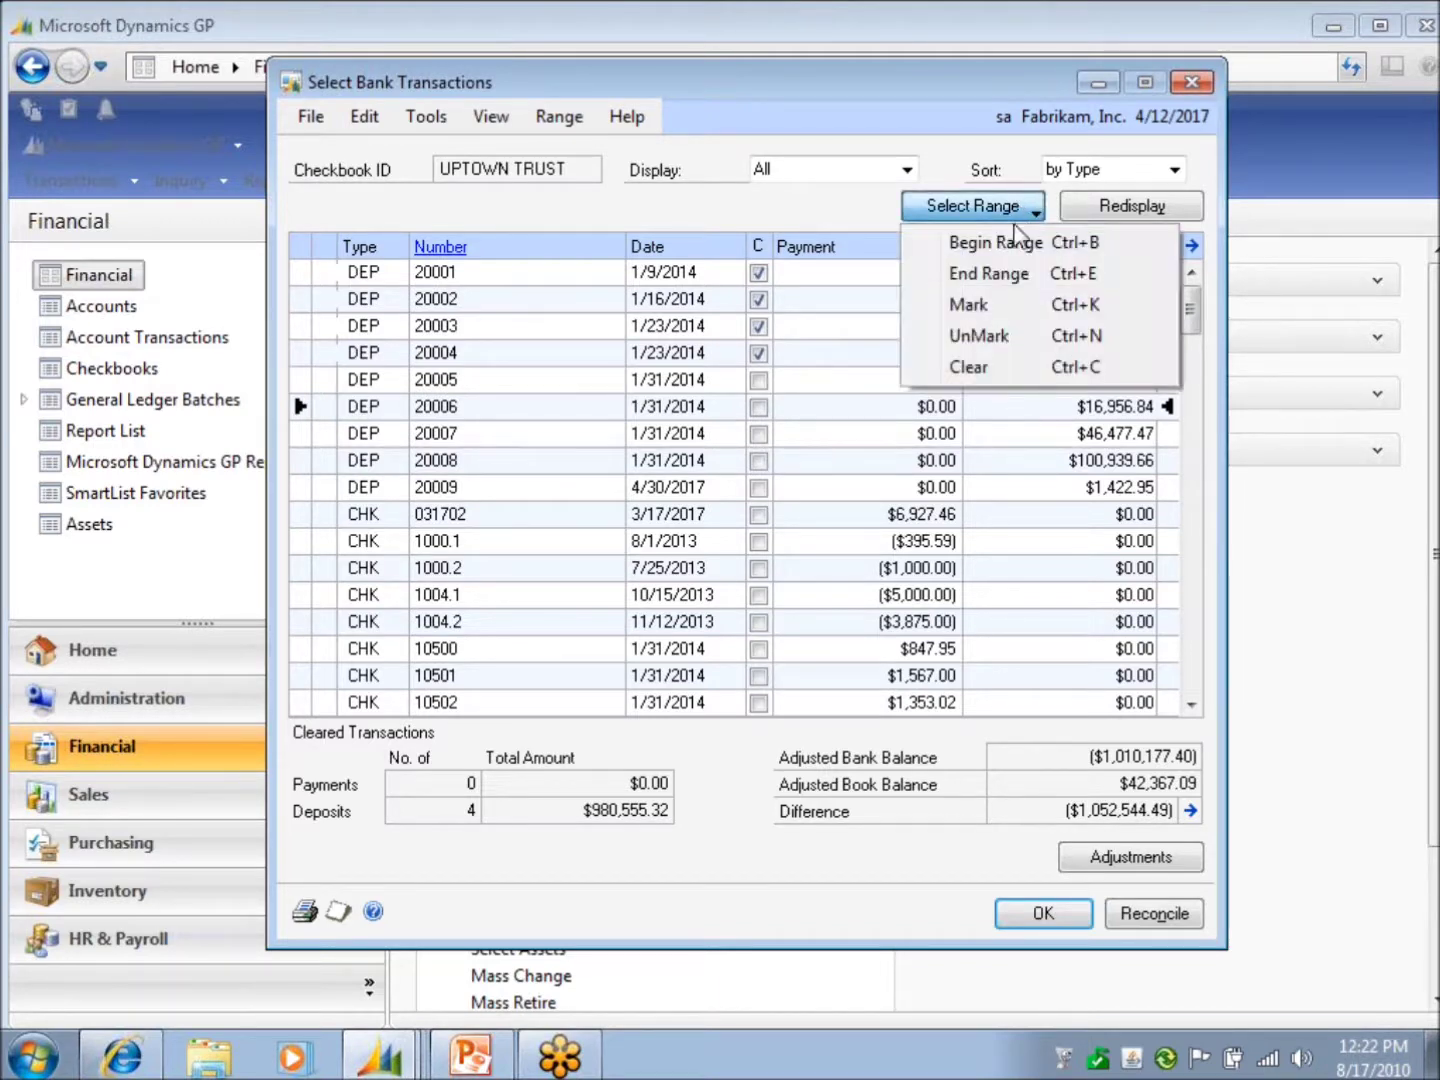
Step: Set a range from deposit 20006 to check 10516 and mark all of it cleared
{"action": "left_click", "coordinate": [1029, 245]}
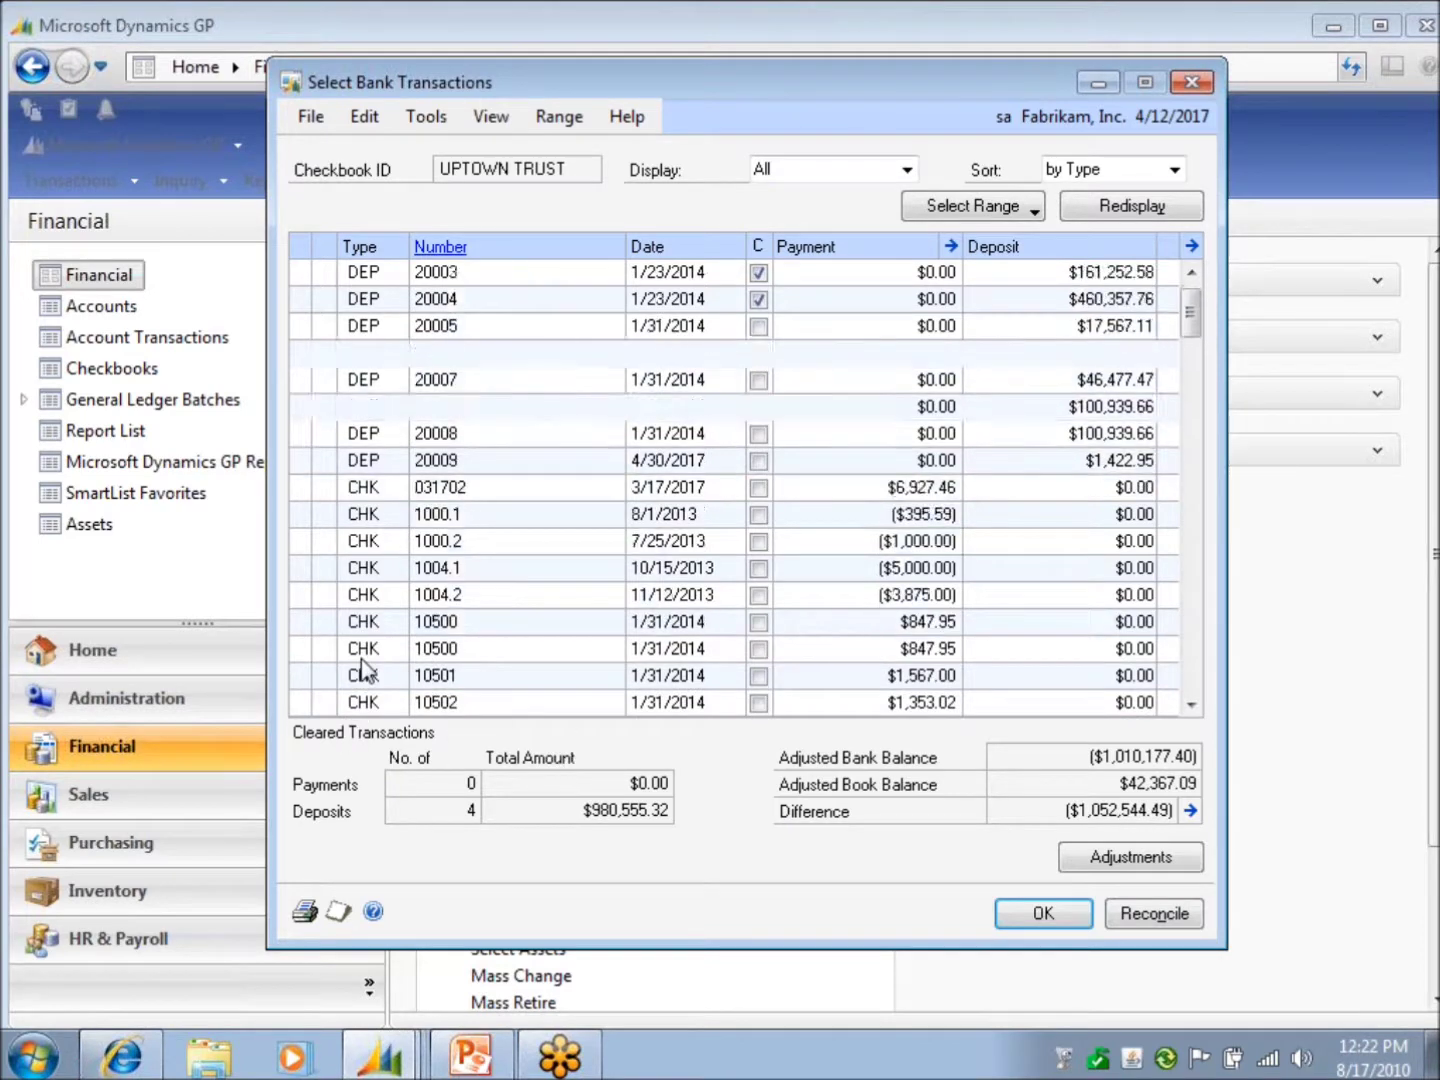
{"action": "scroll", "coordinate": [360, 700], "scroll_direction": "down", "scroll_amount": 4}
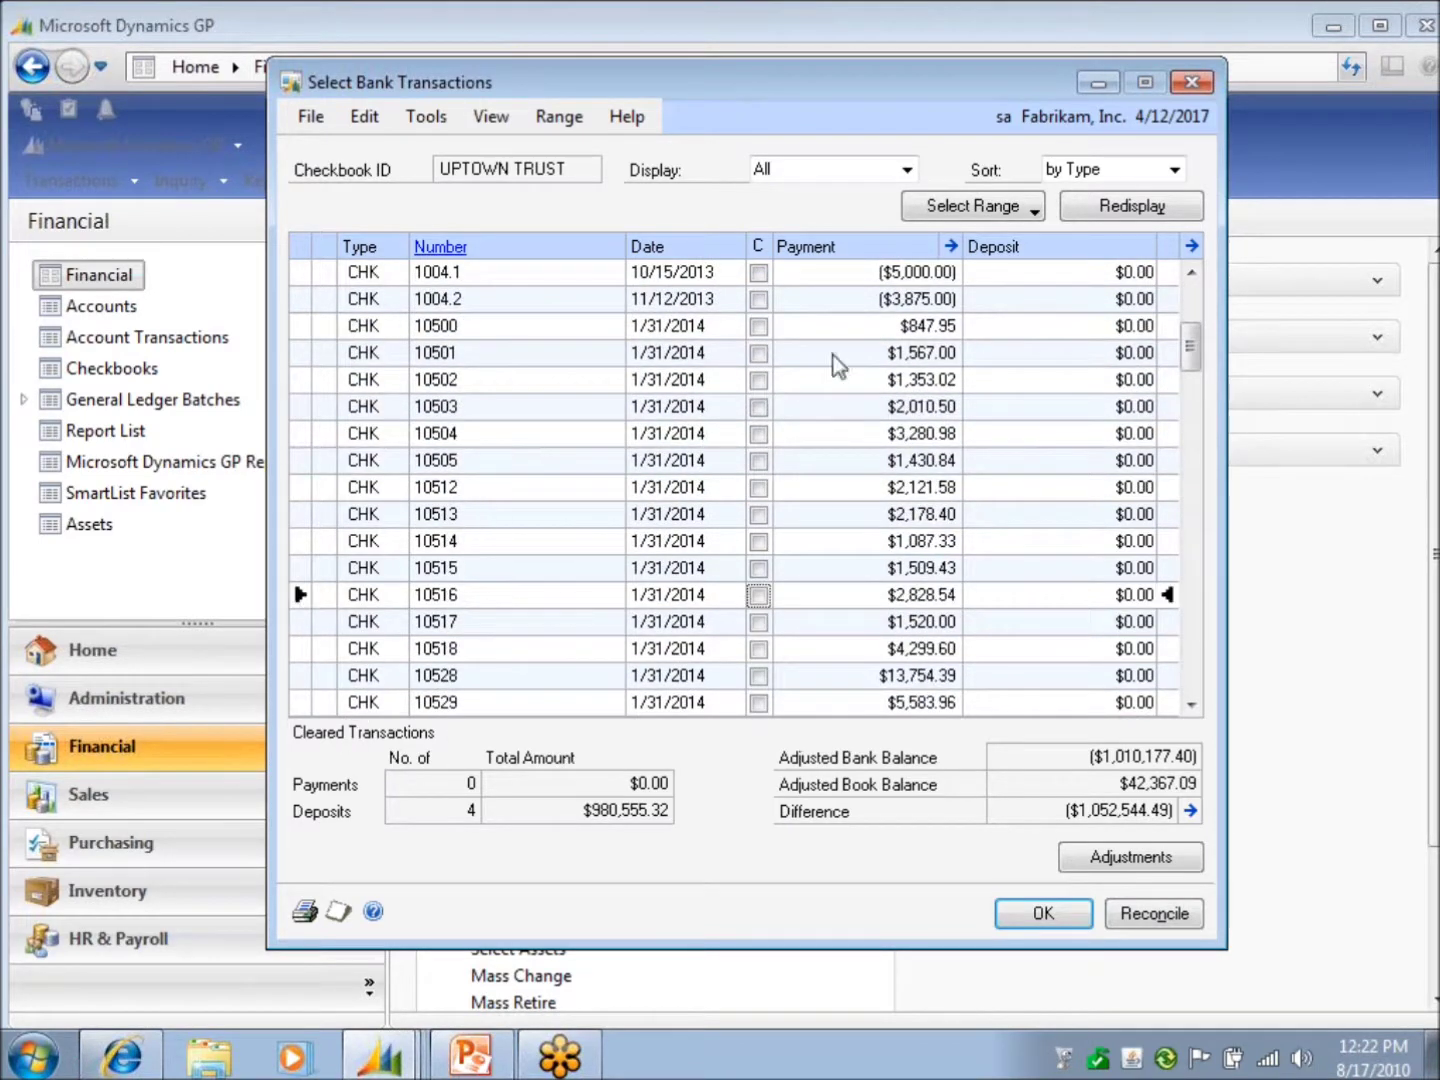
{"action": "left_click", "coordinate": [1032, 210]}
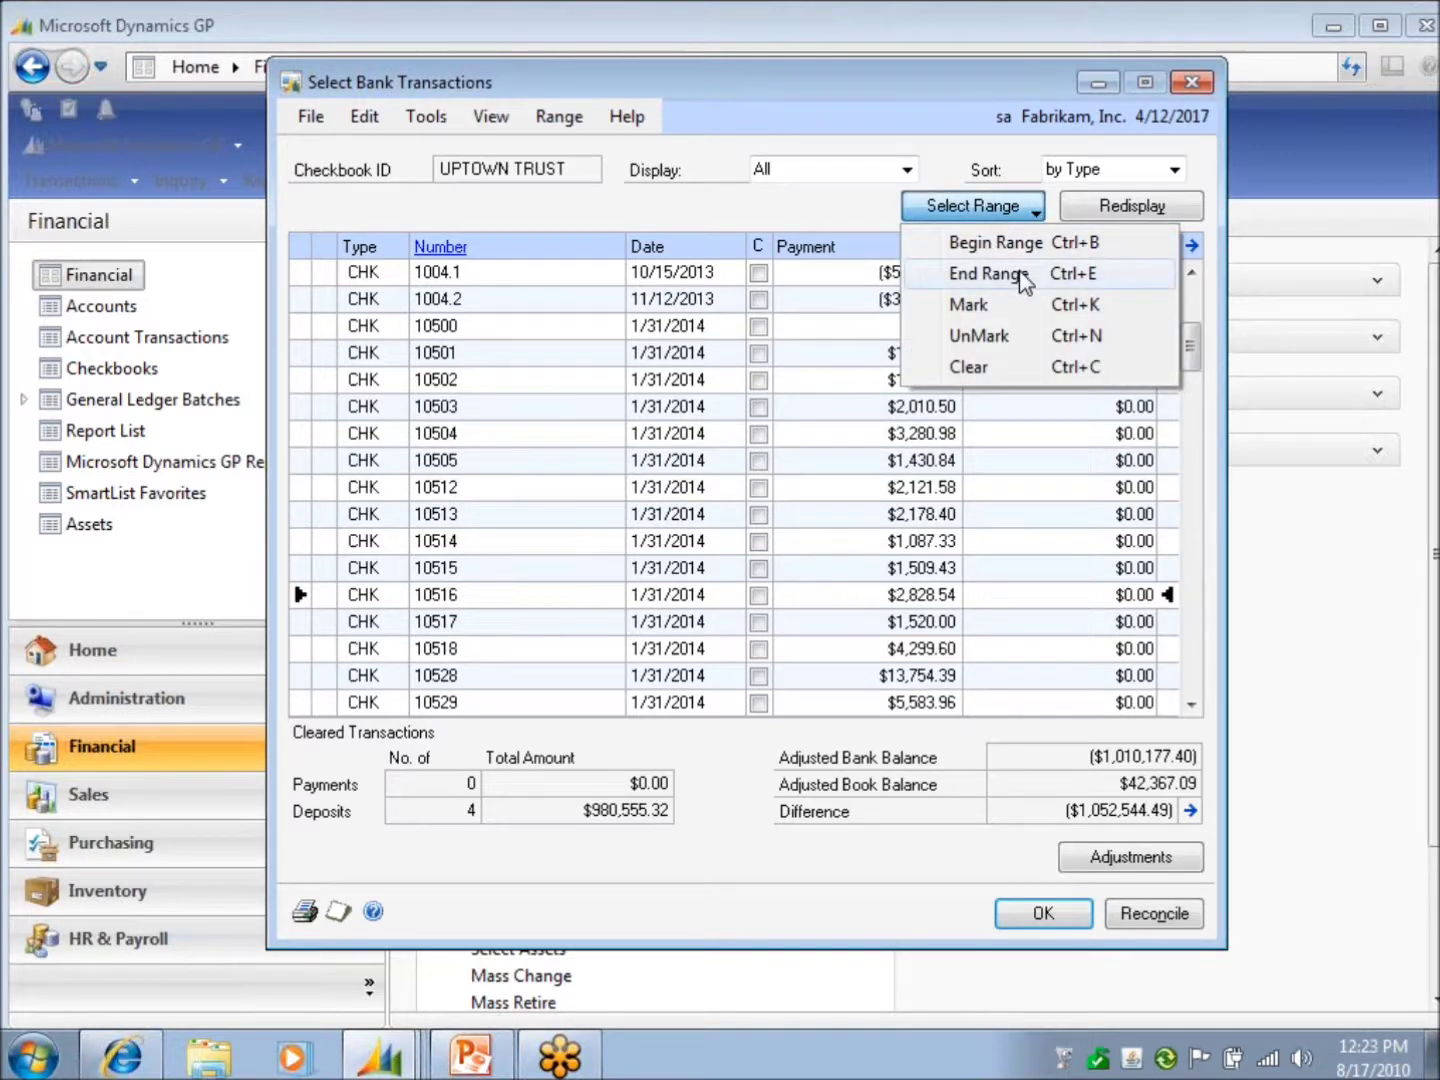
{"action": "left_click", "coordinate": [1022, 276]}
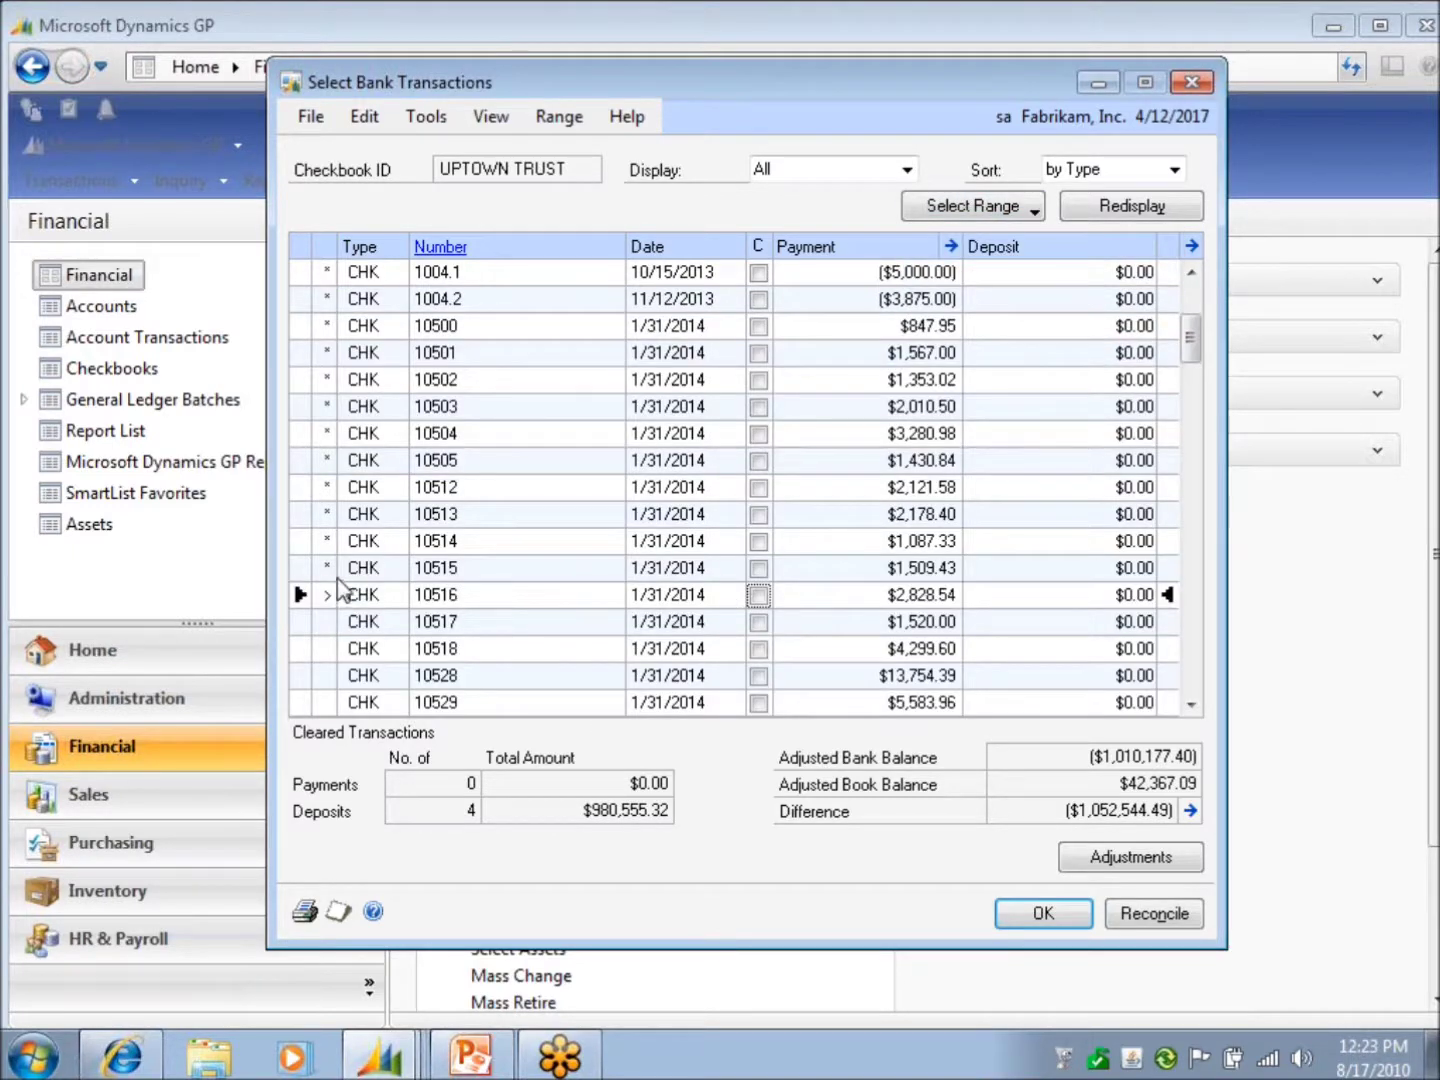
{"action": "scroll", "coordinate": [330, 580], "scroll_direction": "up", "scroll_amount": 4}
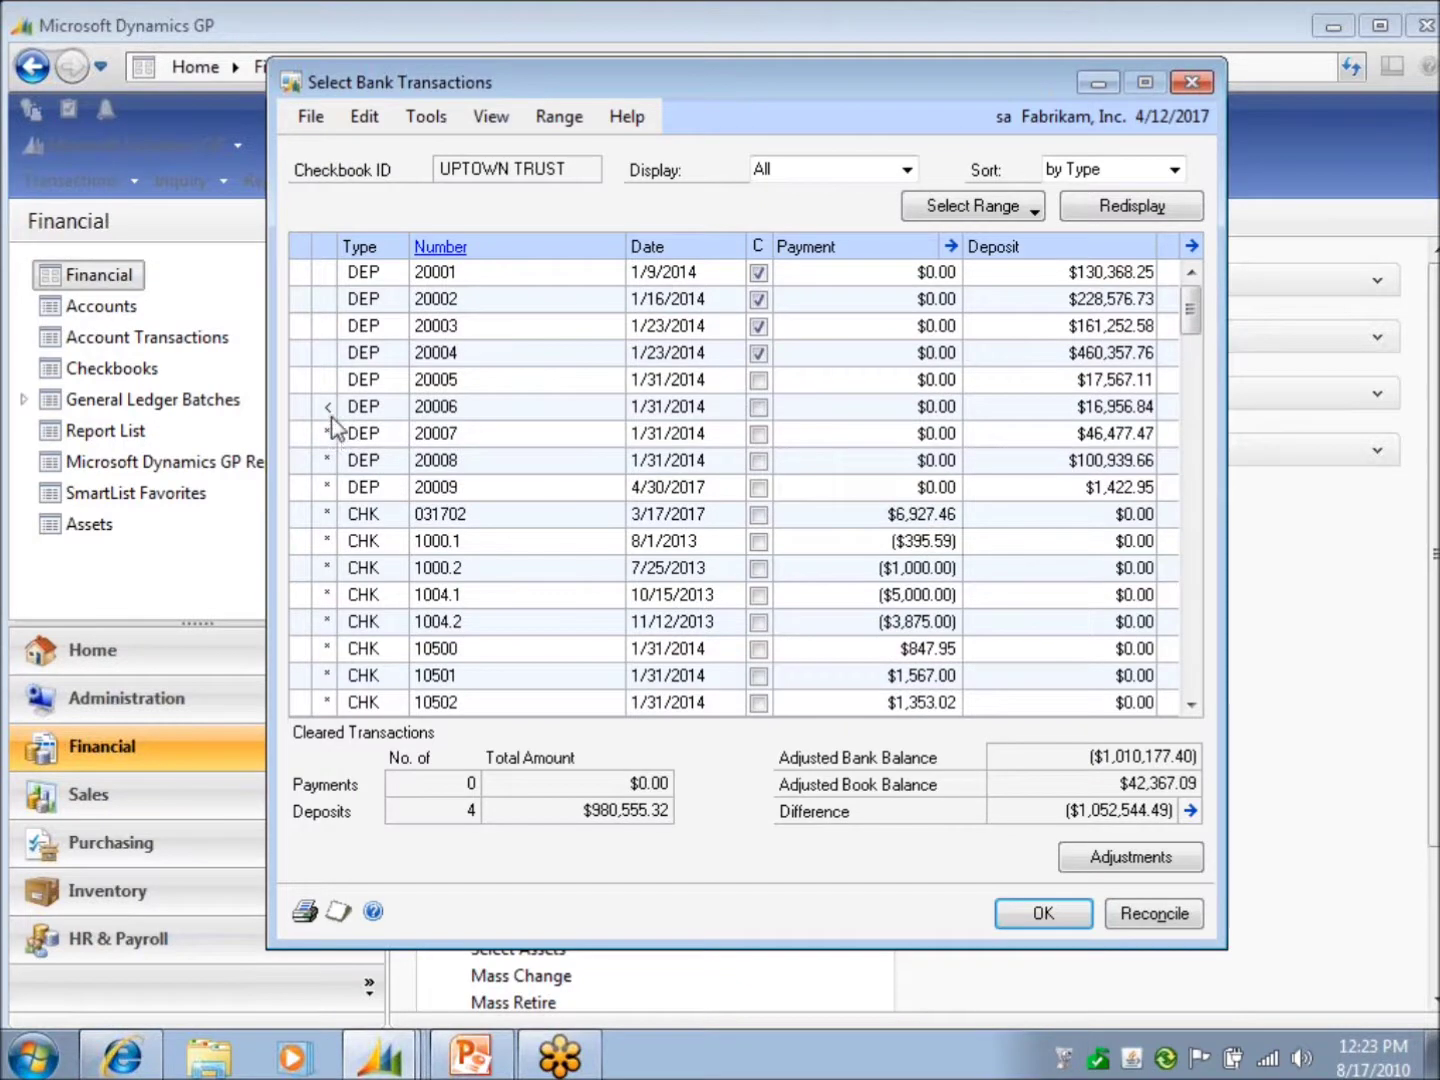
{"action": "scroll", "coordinate": [333, 522], "scroll_direction": "down", "scroll_amount": 4}
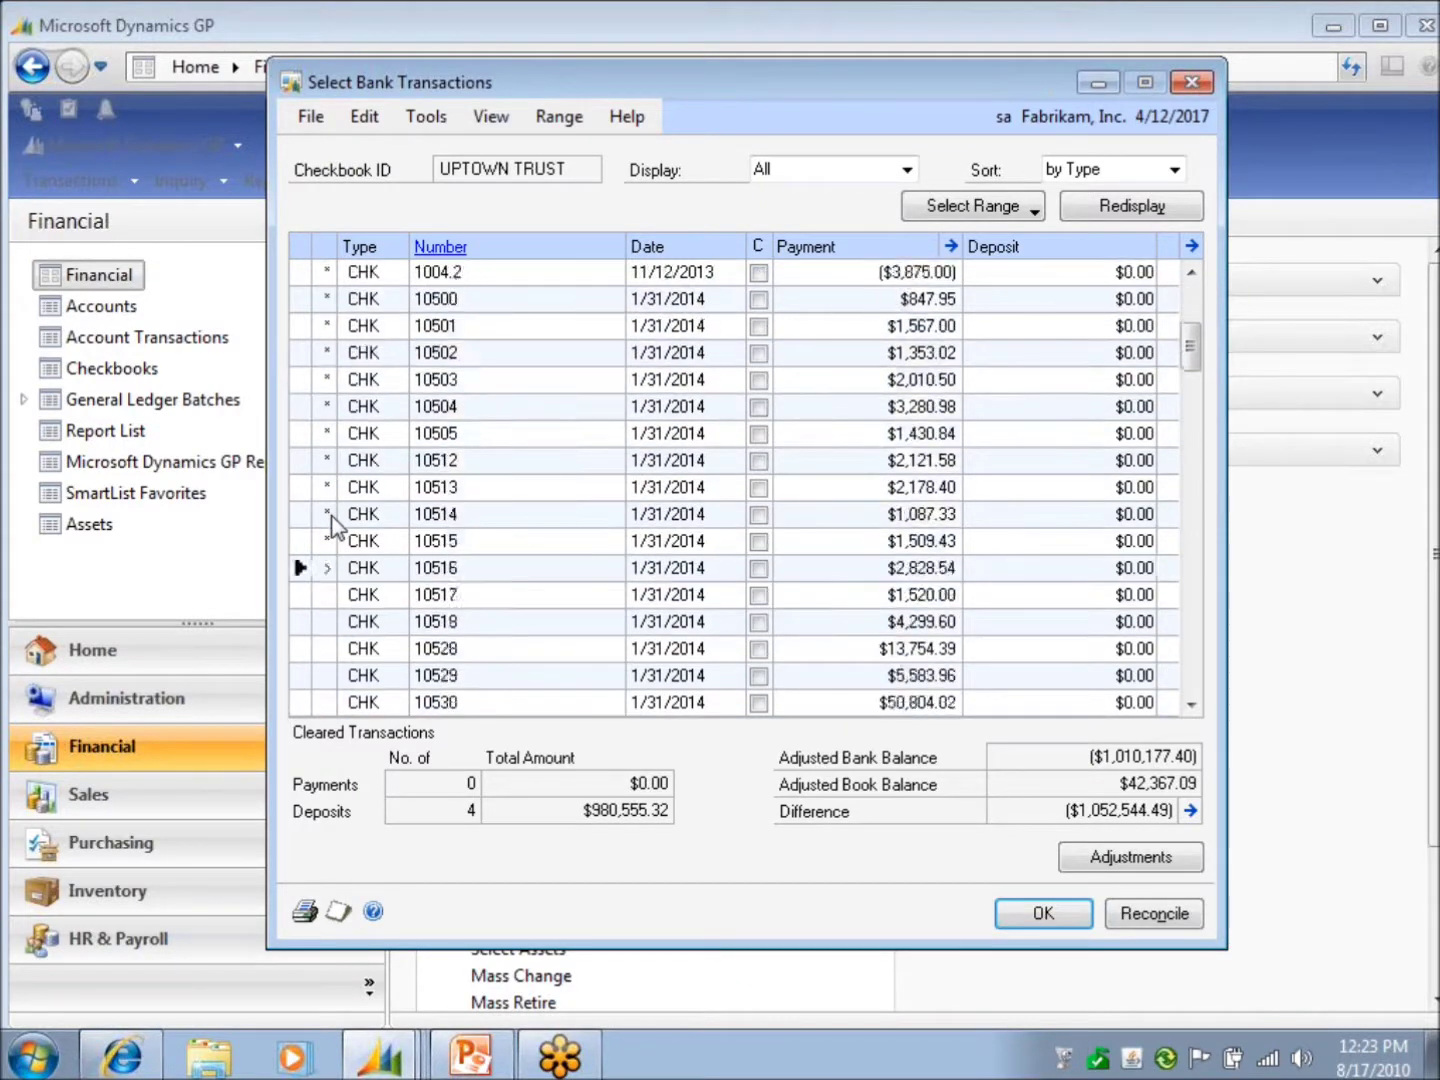
{"action": "scroll", "coordinate": [333, 522], "scroll_direction": "down", "scroll_amount": 1}
{"action": "scroll", "coordinate": [333, 522], "scroll_direction": "up", "scroll_amount": 5}
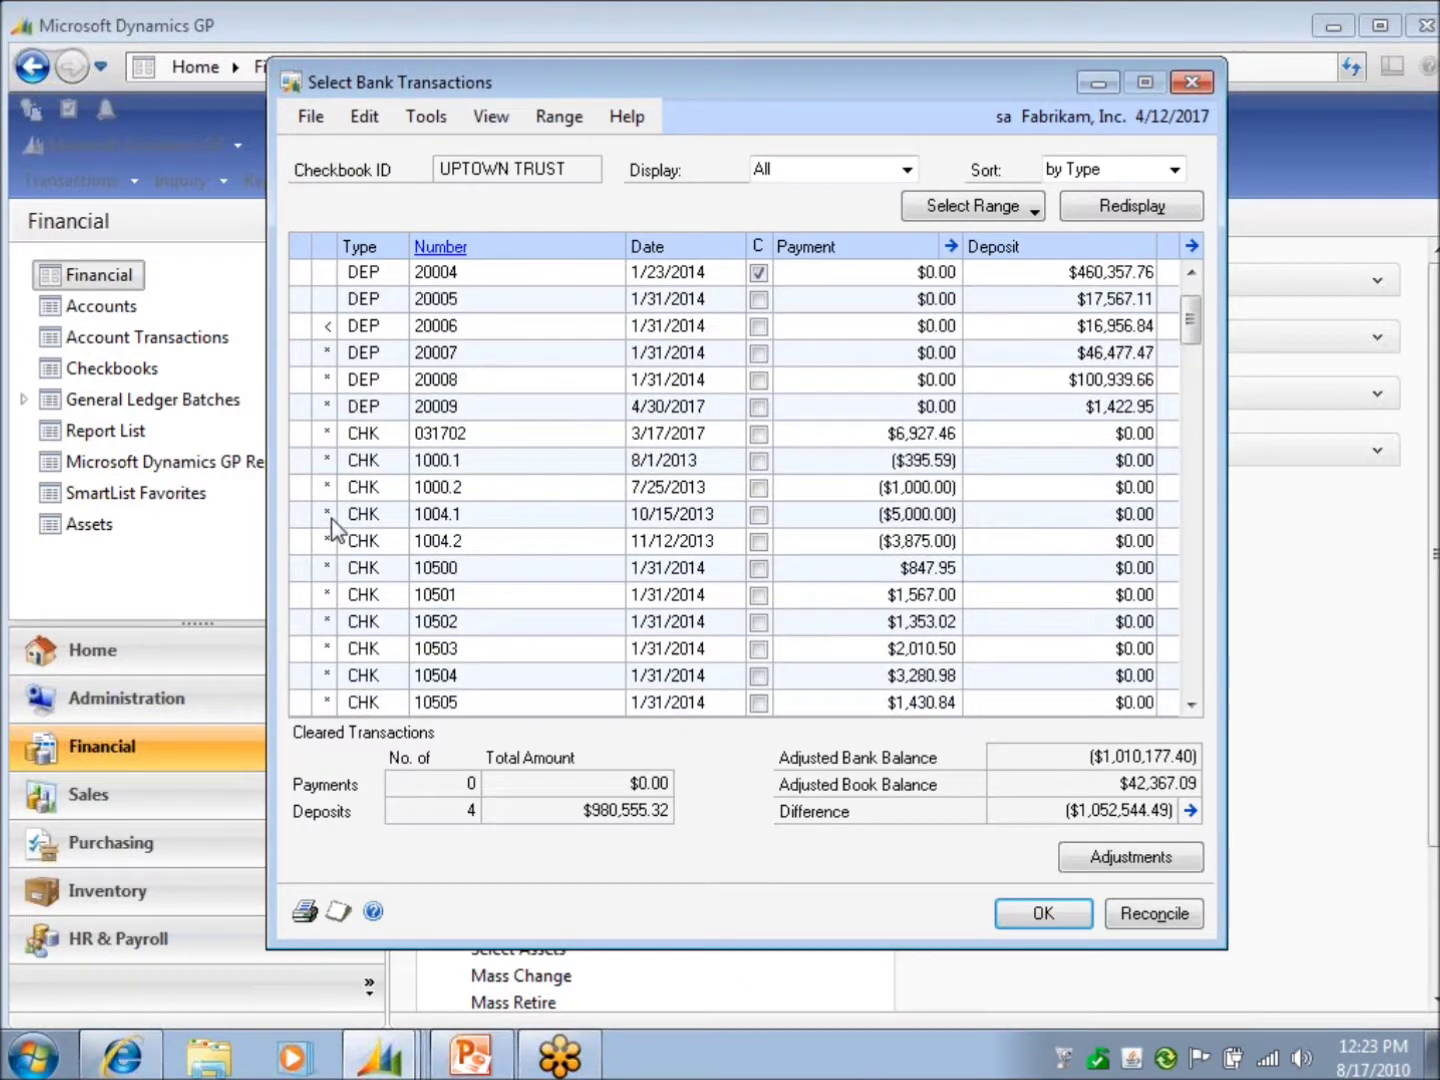
{"action": "left_click", "coordinate": [978, 207]}
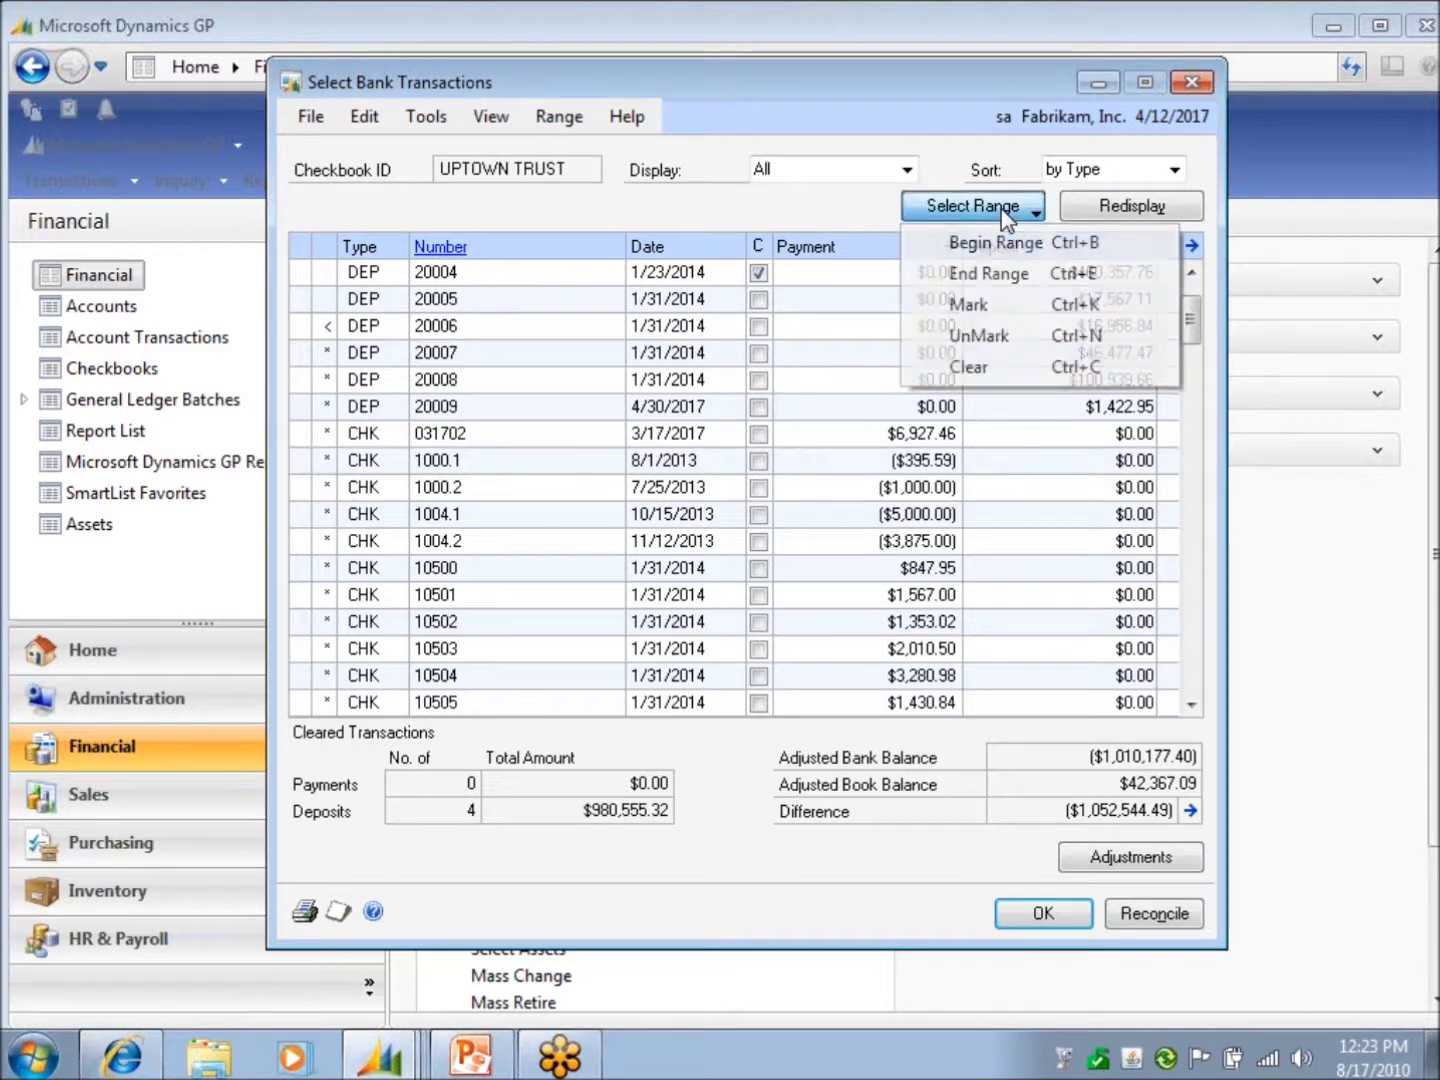
{"action": "left_click", "coordinate": [981, 307]}
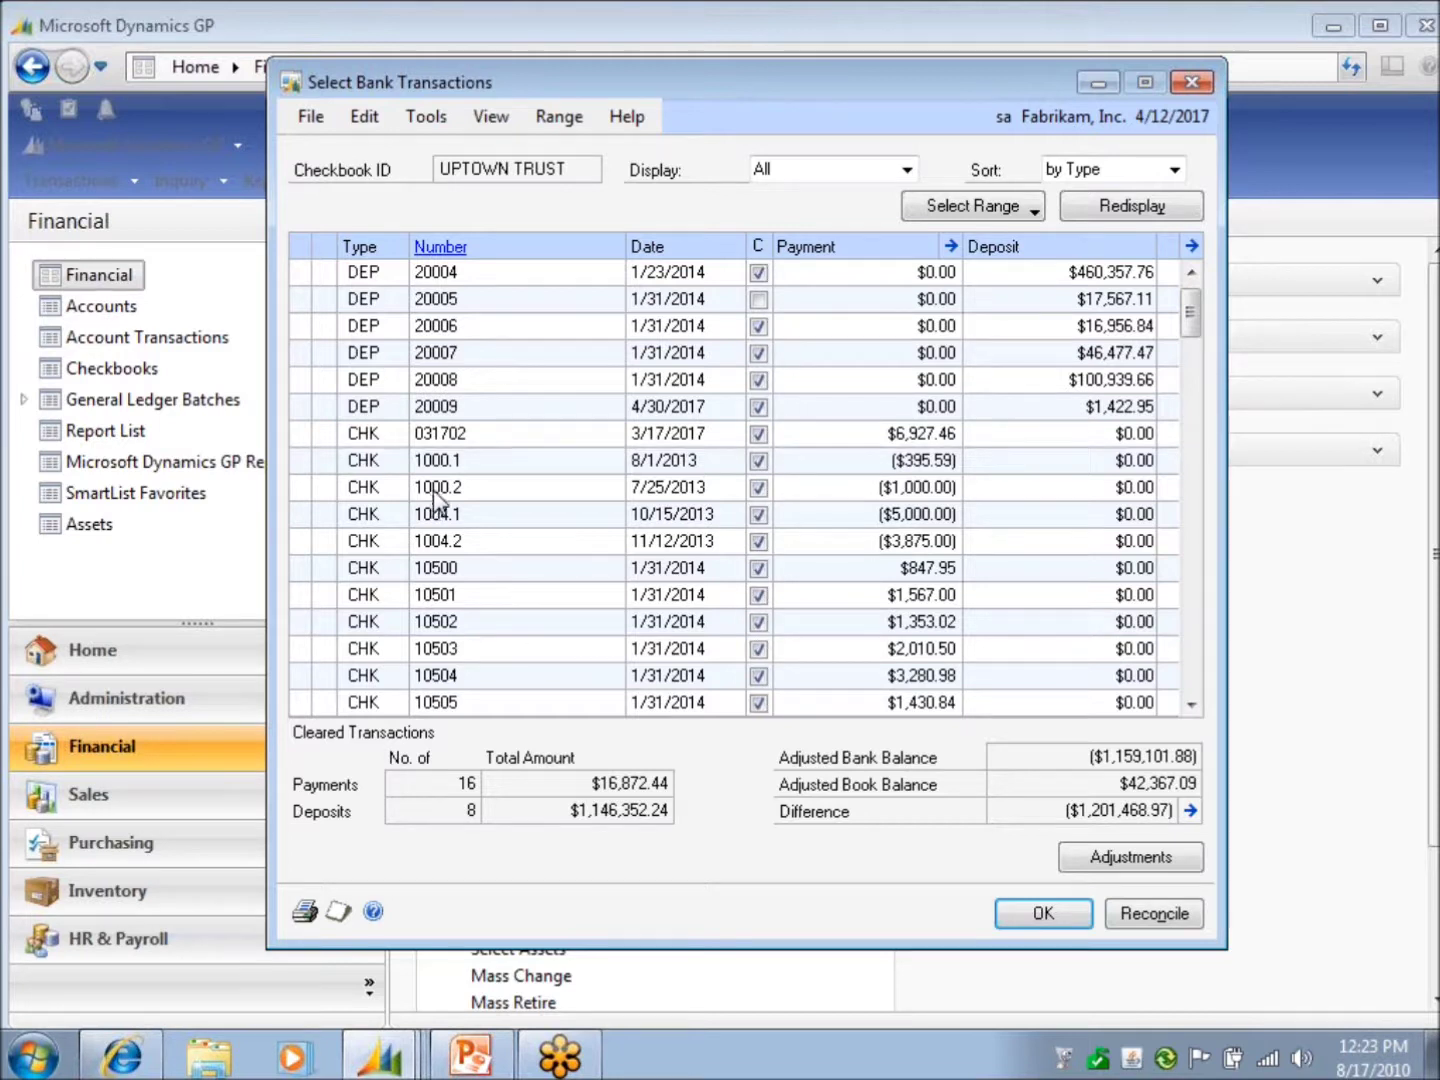
Step: Select deposit 20006 through check 1004.1 as a range and unmark all of them as uncleared
{"action": "left_click", "coordinate": [310, 328]}
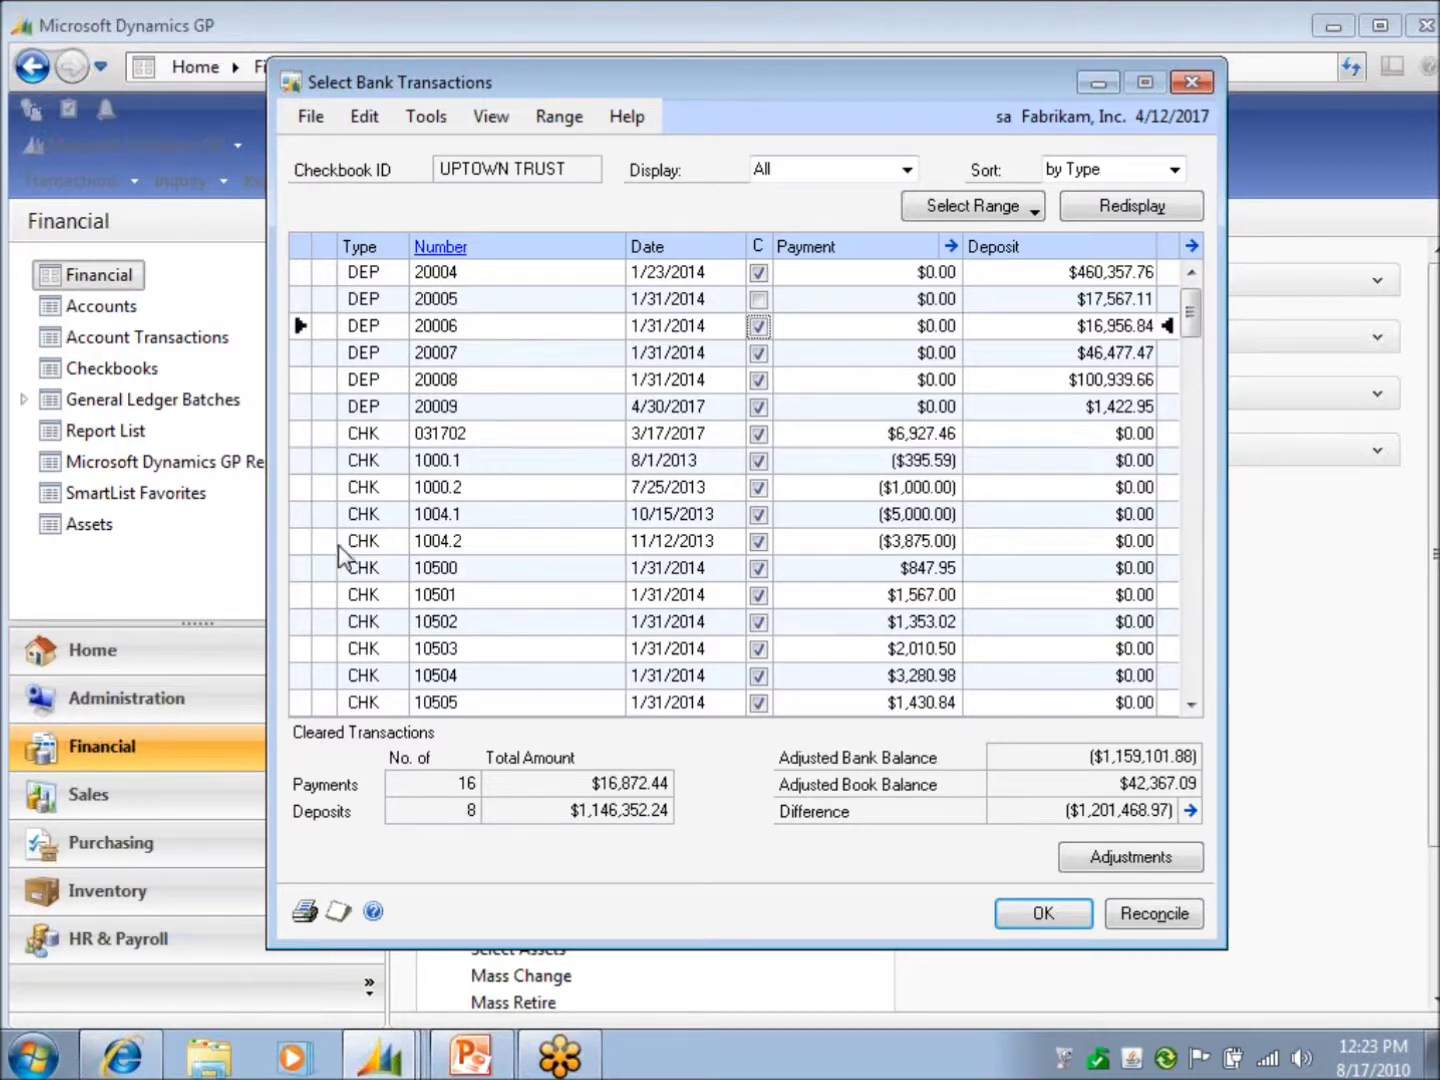
{"action": "left_click", "coordinate": [973, 210]}
{"action": "left_click", "coordinate": [975, 250]}
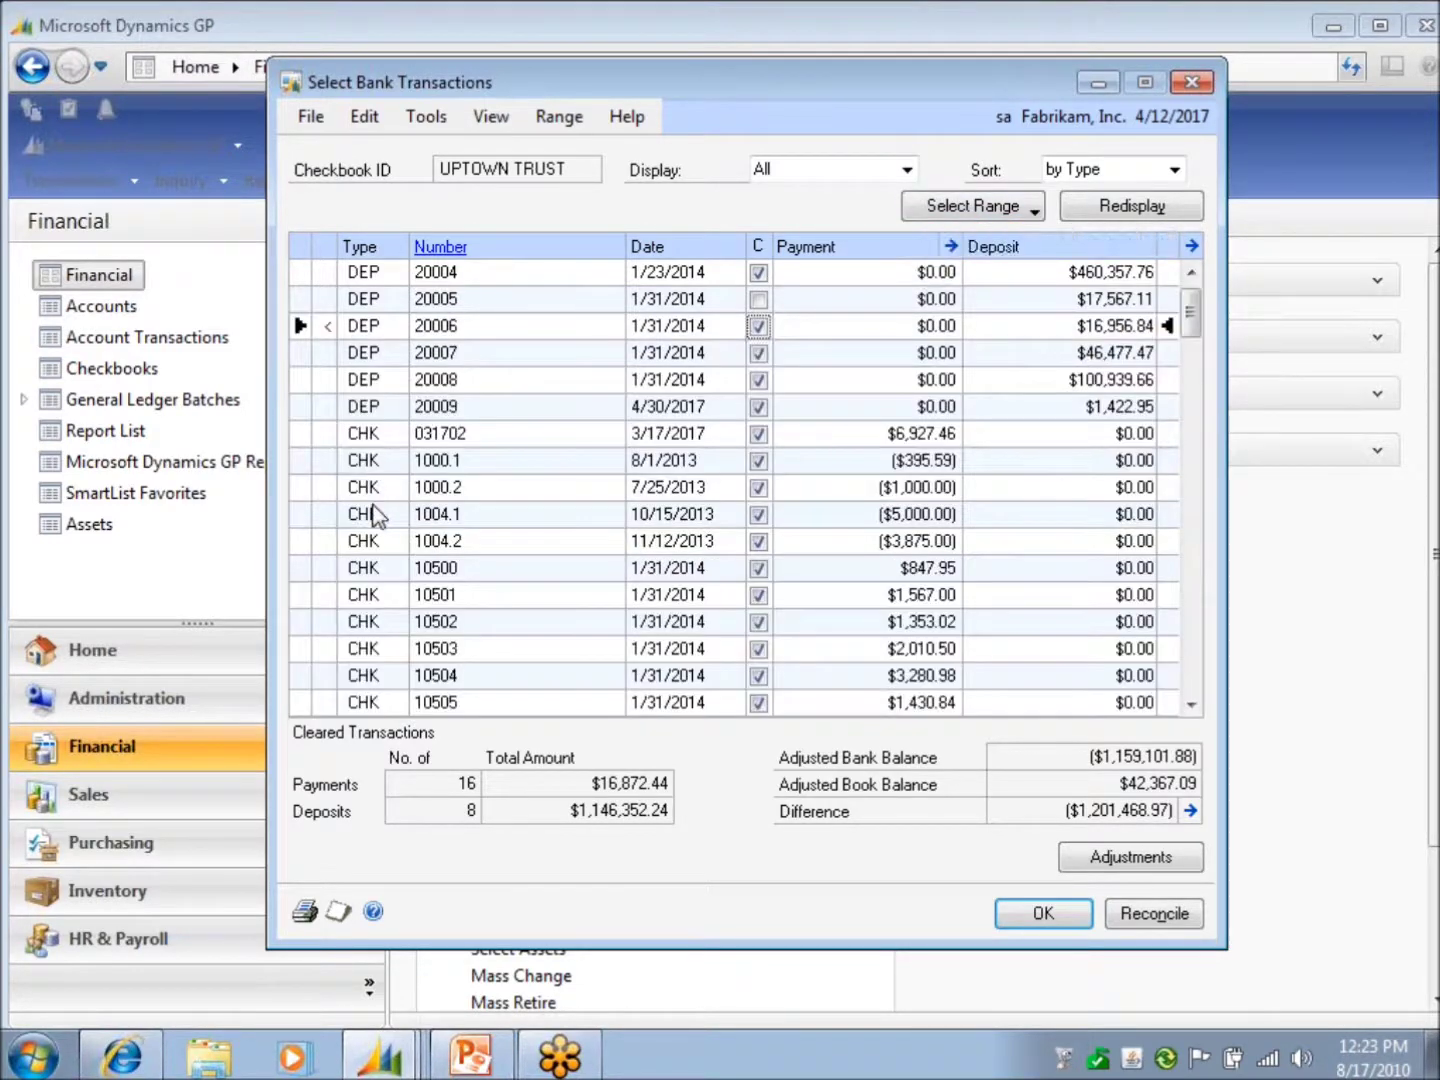
{"action": "left_click", "coordinate": [300, 514]}
{"action": "left_click", "coordinate": [951, 212]}
{"action": "left_click", "coordinate": [981, 269]}
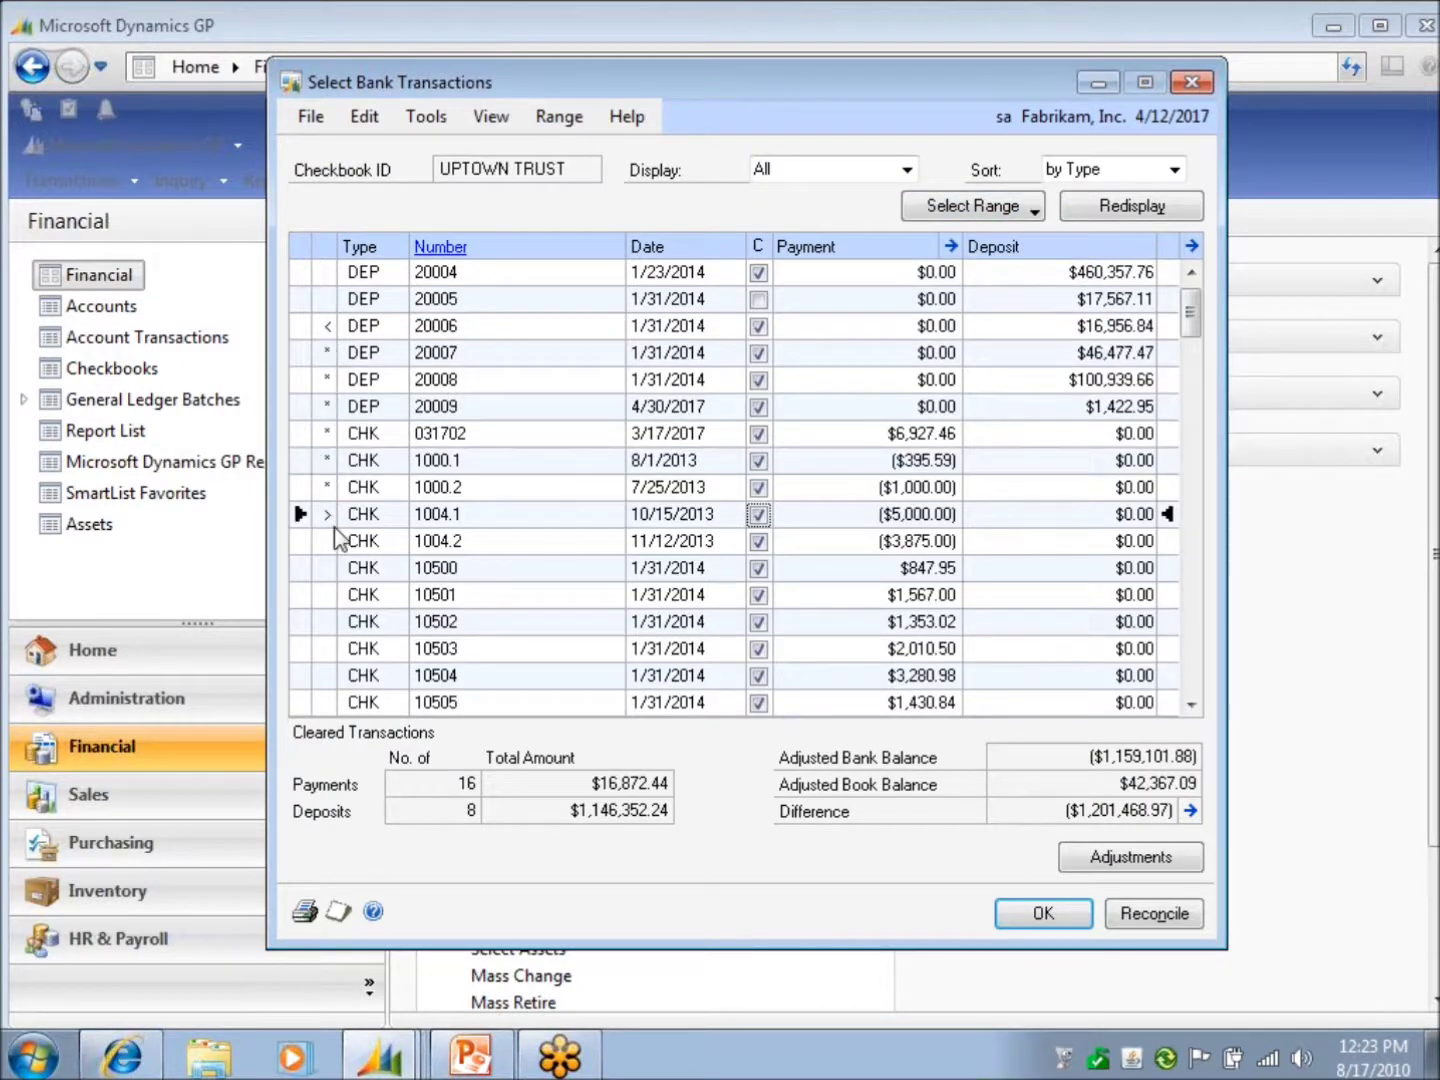
{"action": "left_click", "coordinate": [1015, 215]}
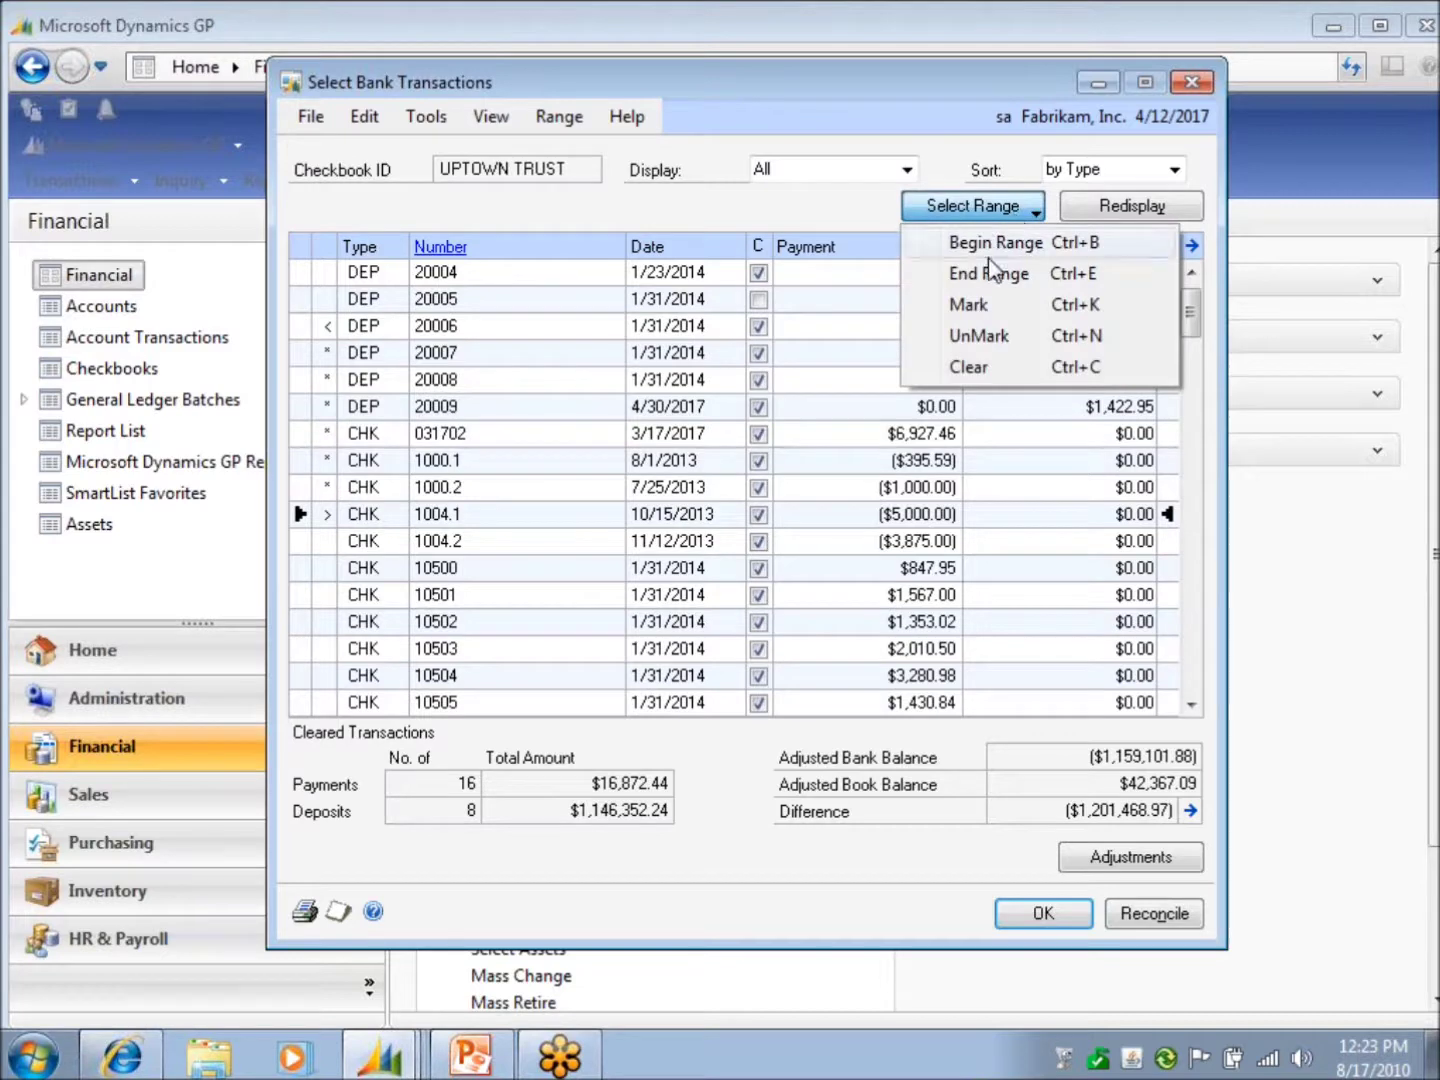
{"action": "left_click", "coordinate": [1022, 343]}
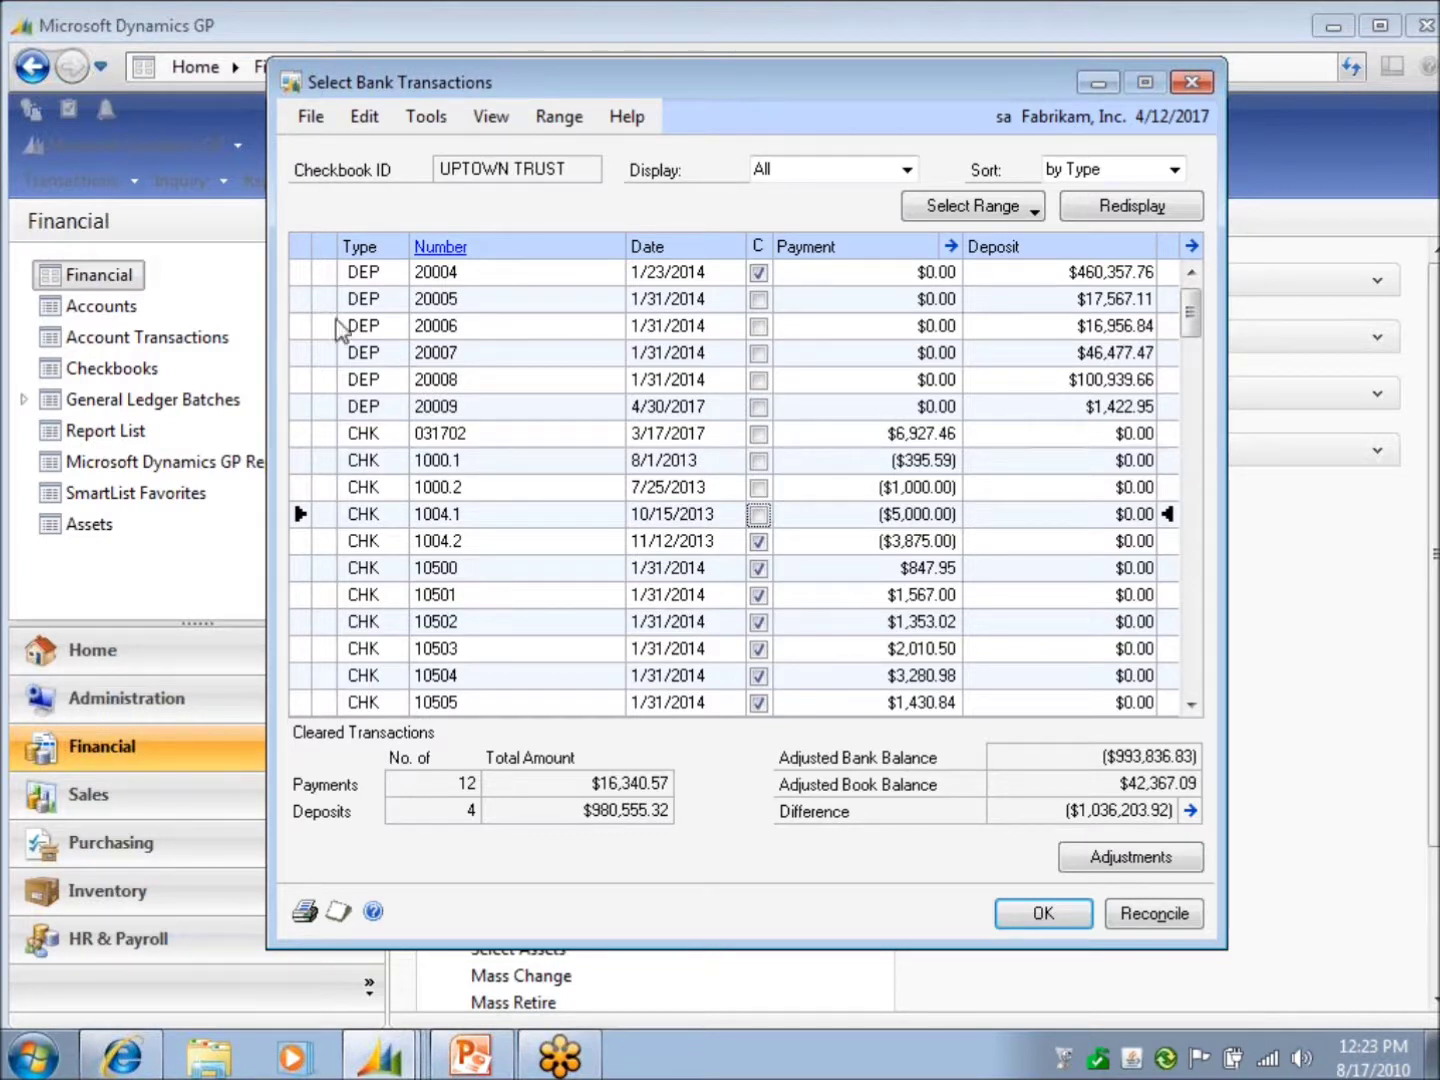
{"action": "scroll", "coordinate": [806, 425], "scroll_direction": "down", "scroll_amount": 4}
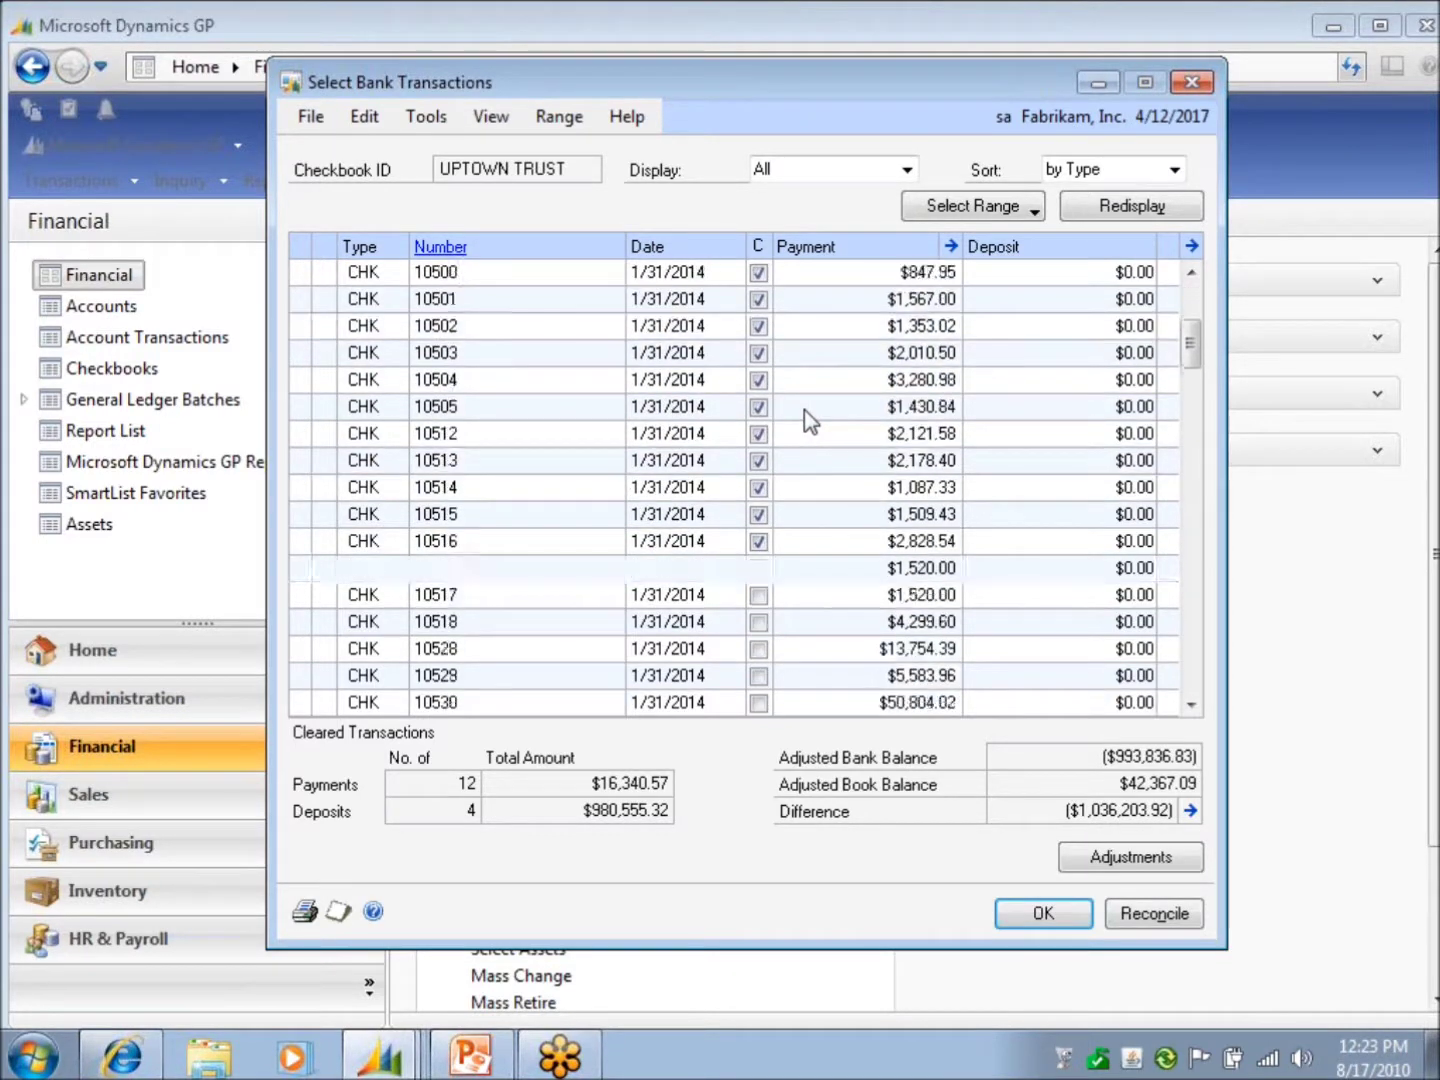
{"action": "scroll", "coordinate": [806, 414], "scroll_direction": "down", "scroll_amount": 3}
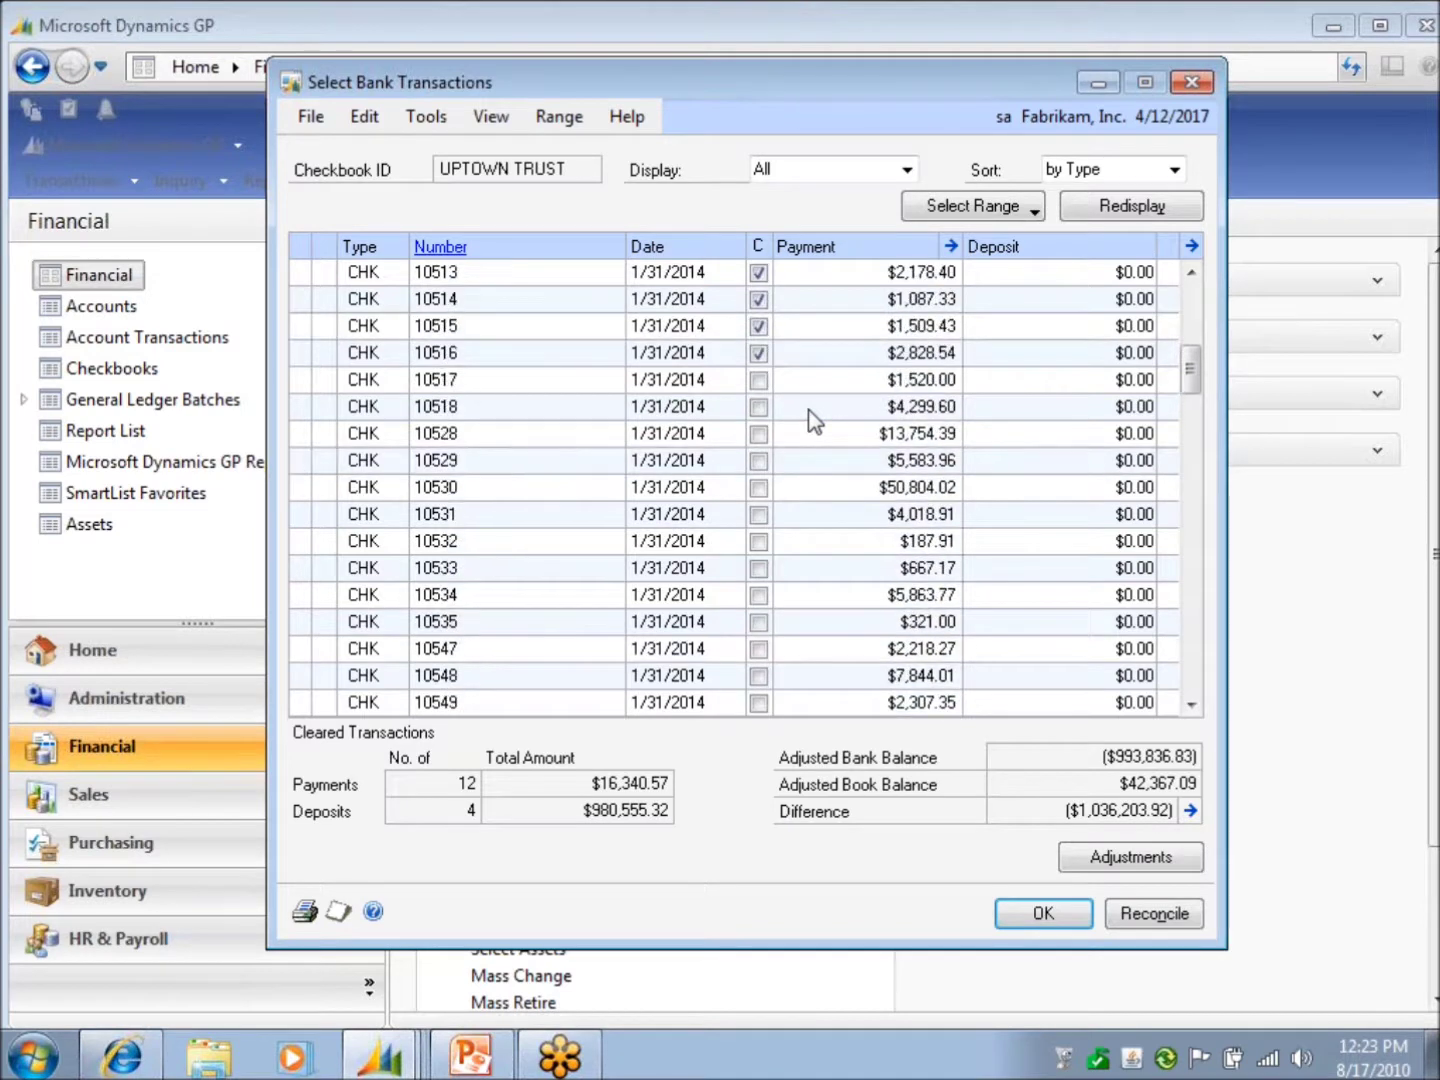
{"action": "scroll", "coordinate": [815, 420], "scroll_direction": "up", "scroll_amount": 4}
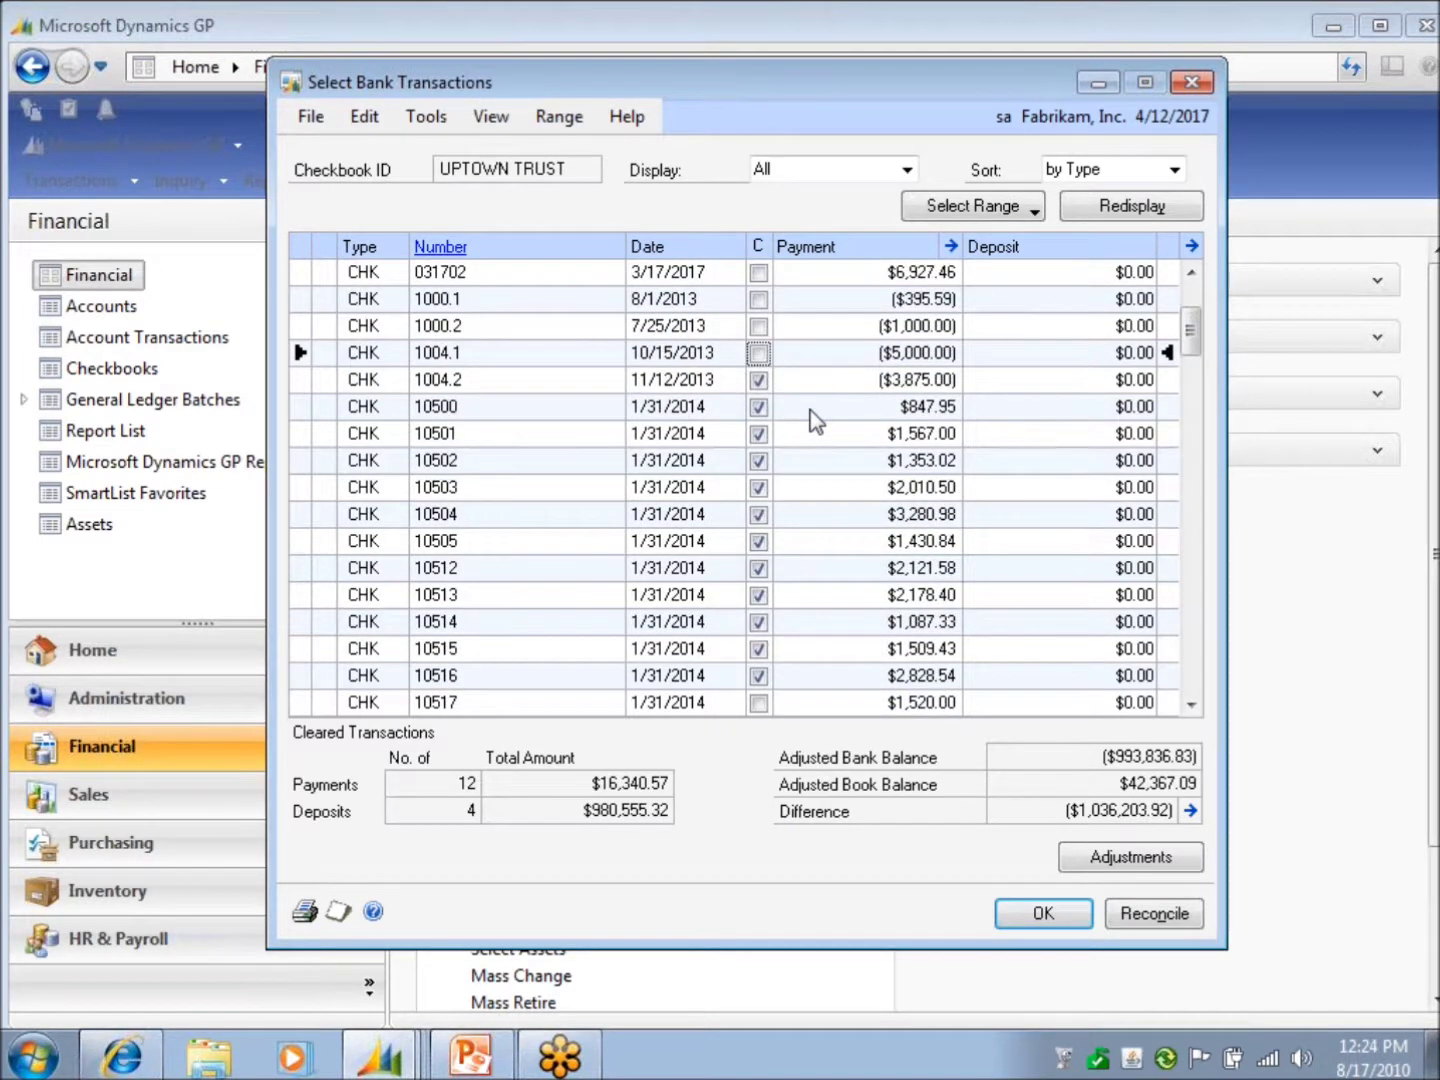
{"action": "scroll", "coordinate": [757, 345], "scroll_direction": "up", "scroll_amount": 3}
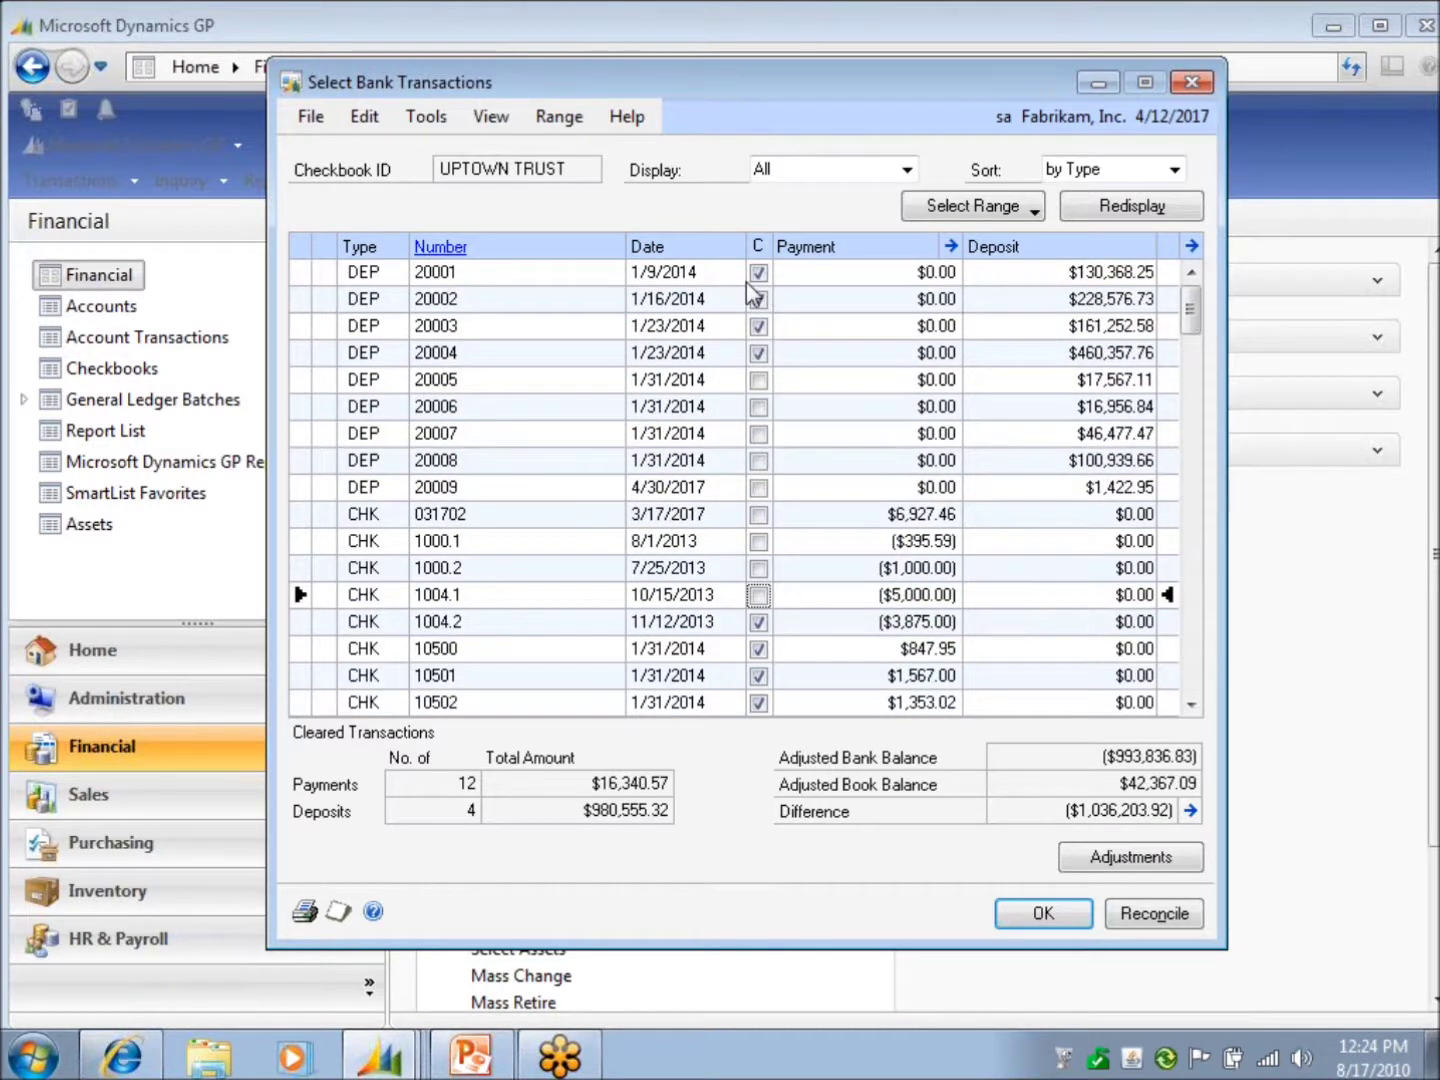
Step: Redisplay the transaction list showing only unmarked transactions
{"action": "left_click", "coordinate": [902, 170]}
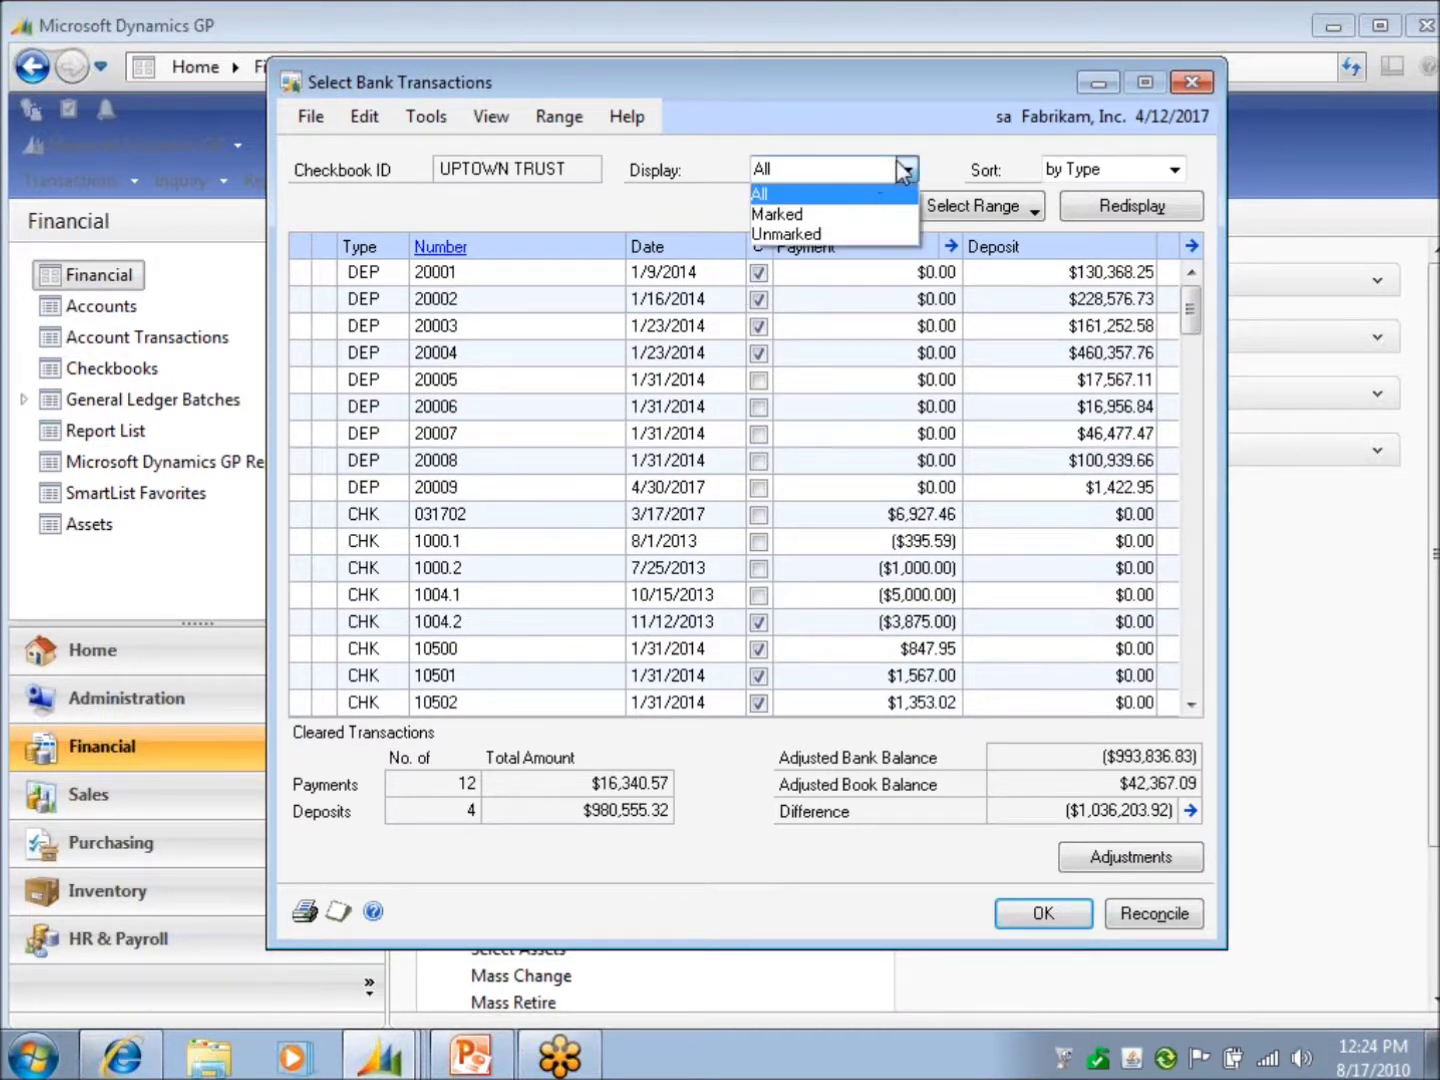
{"action": "left_click", "coordinate": [810, 234]}
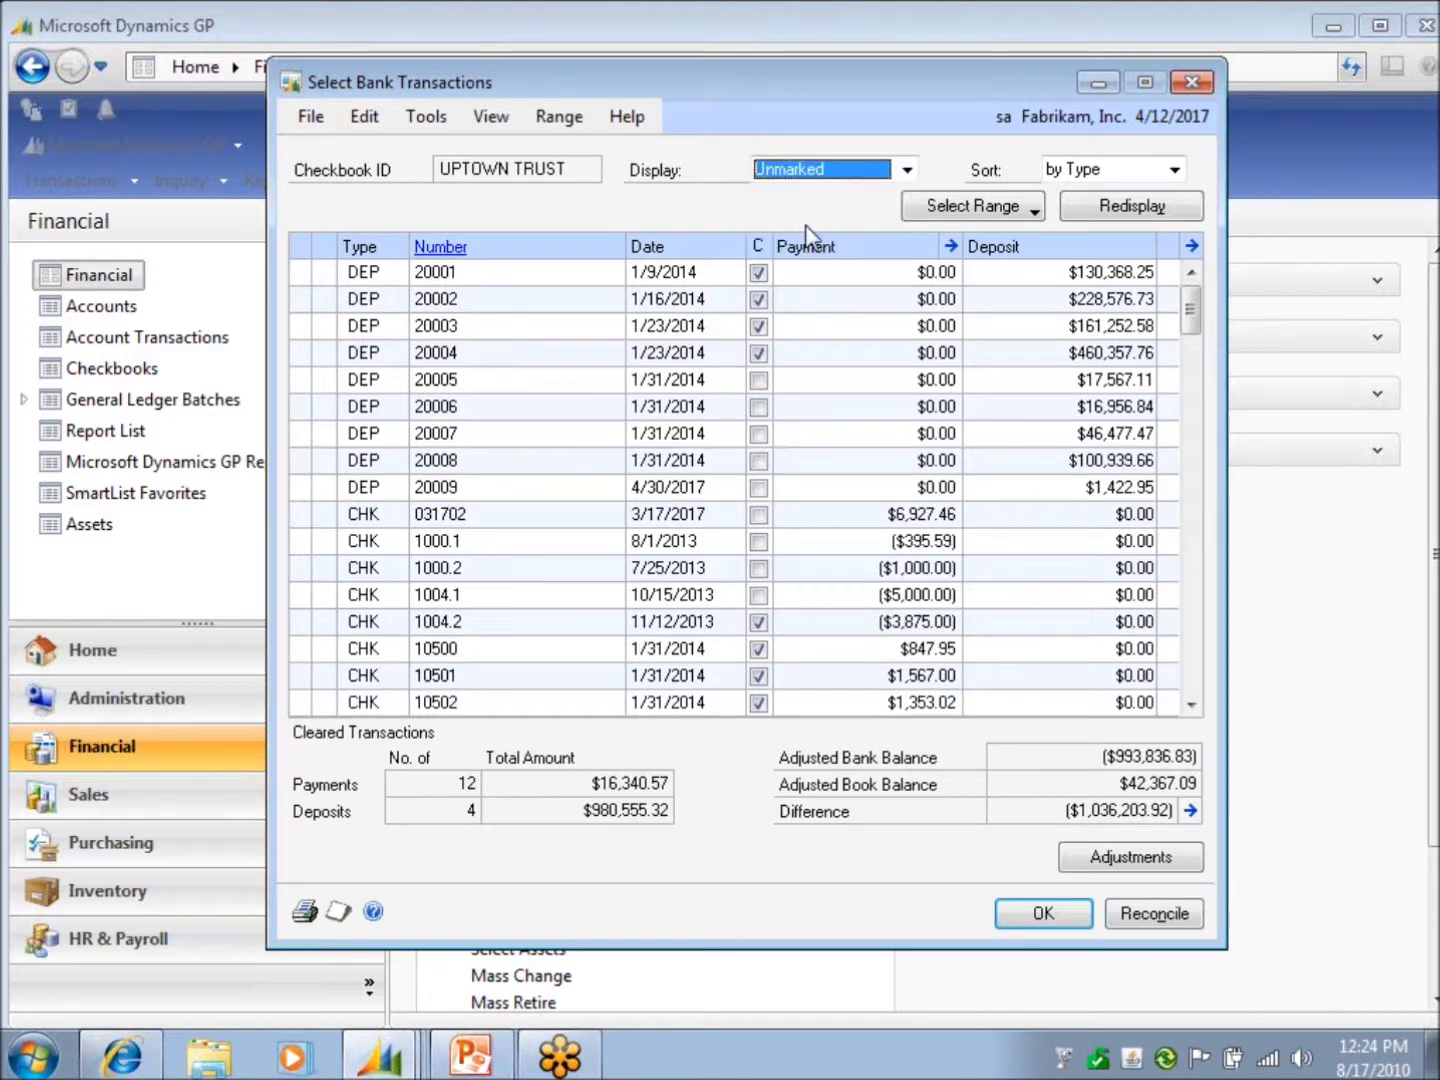
{"action": "left_click", "coordinate": [1156, 212]}
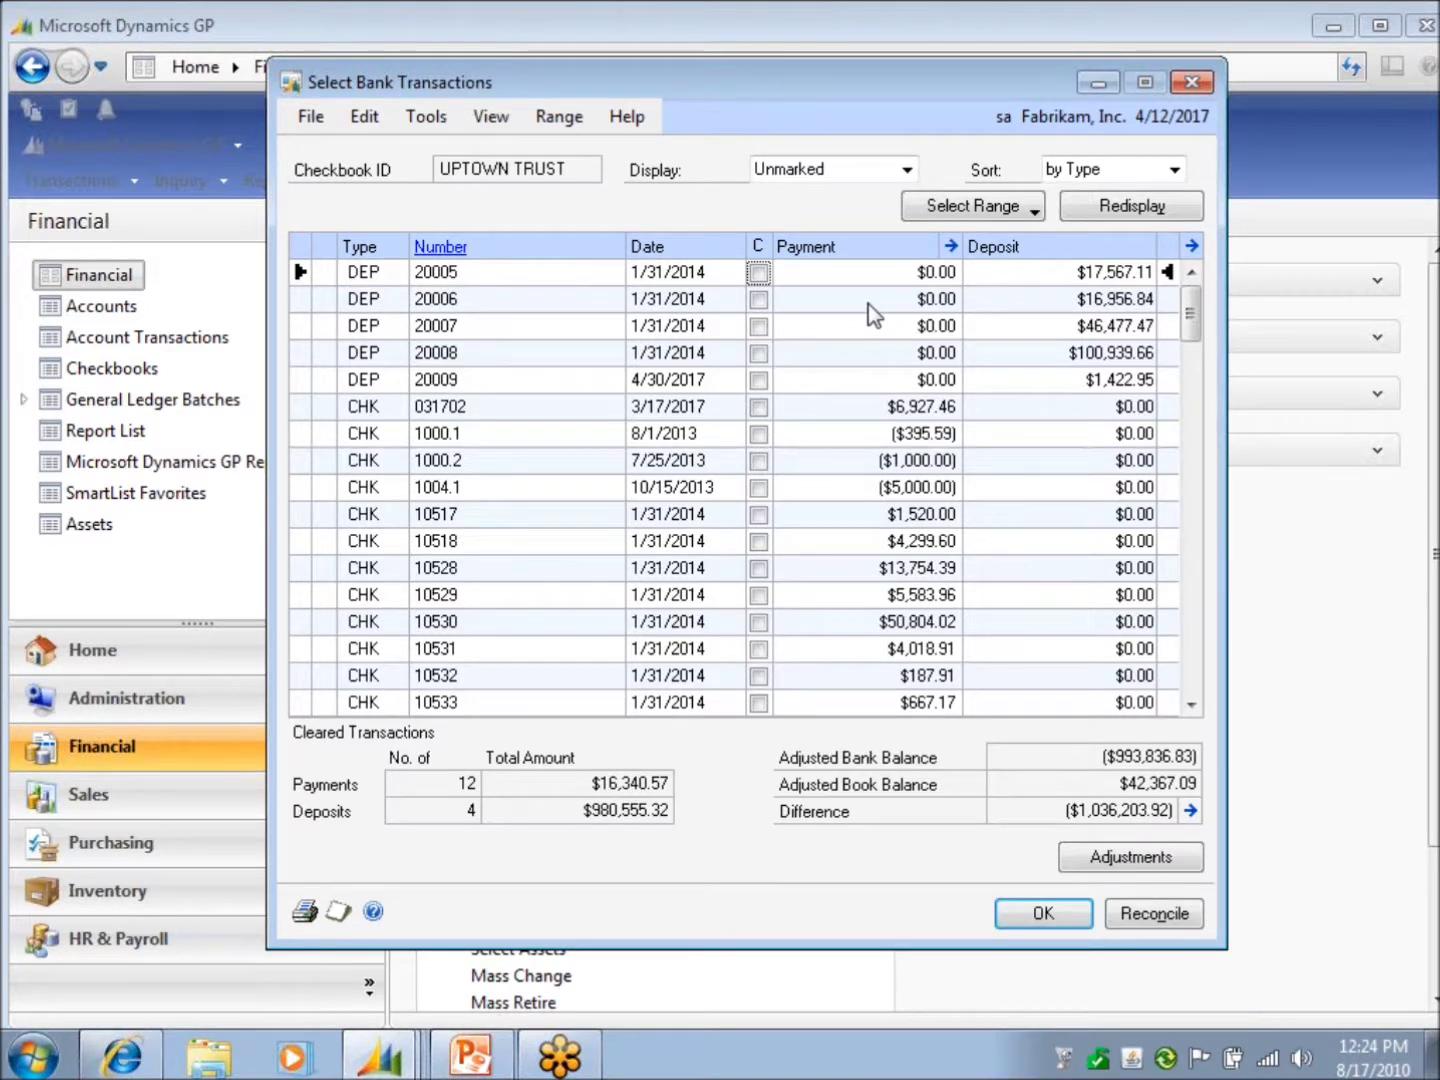
Step: Mark check 10518 as cleared, bringing cleared payments to 13 totalling $20,640.17
{"action": "left_click", "coordinate": [758, 353]}
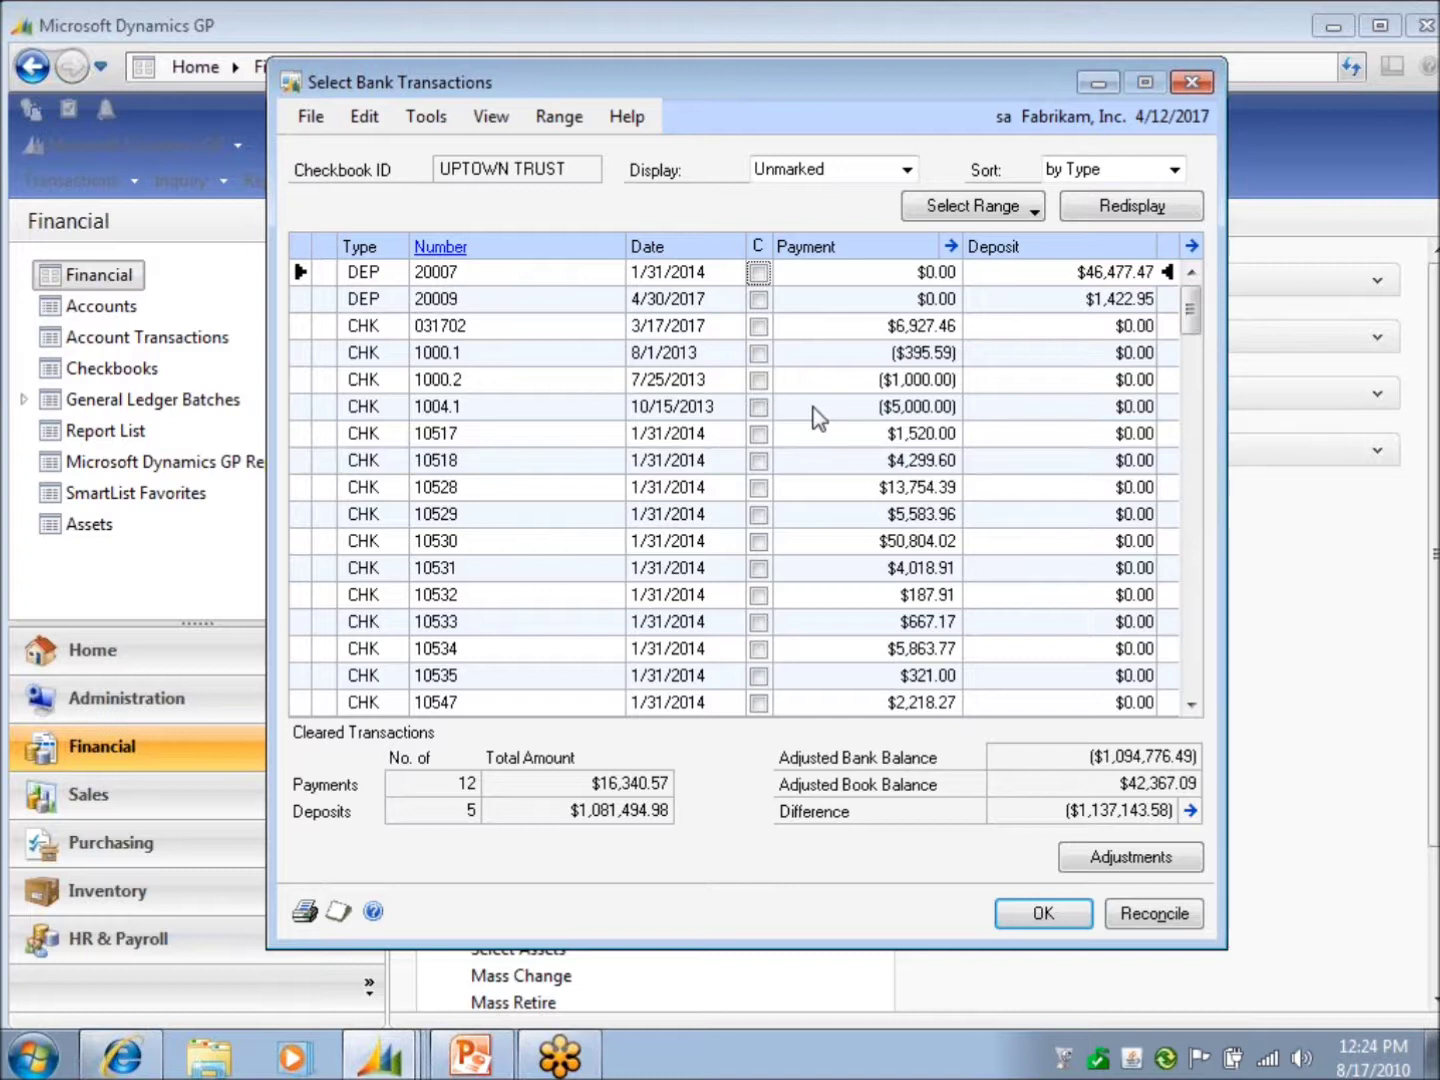
{"action": "scroll", "coordinate": [817, 403], "scroll_direction": "up", "scroll_amount": 1}
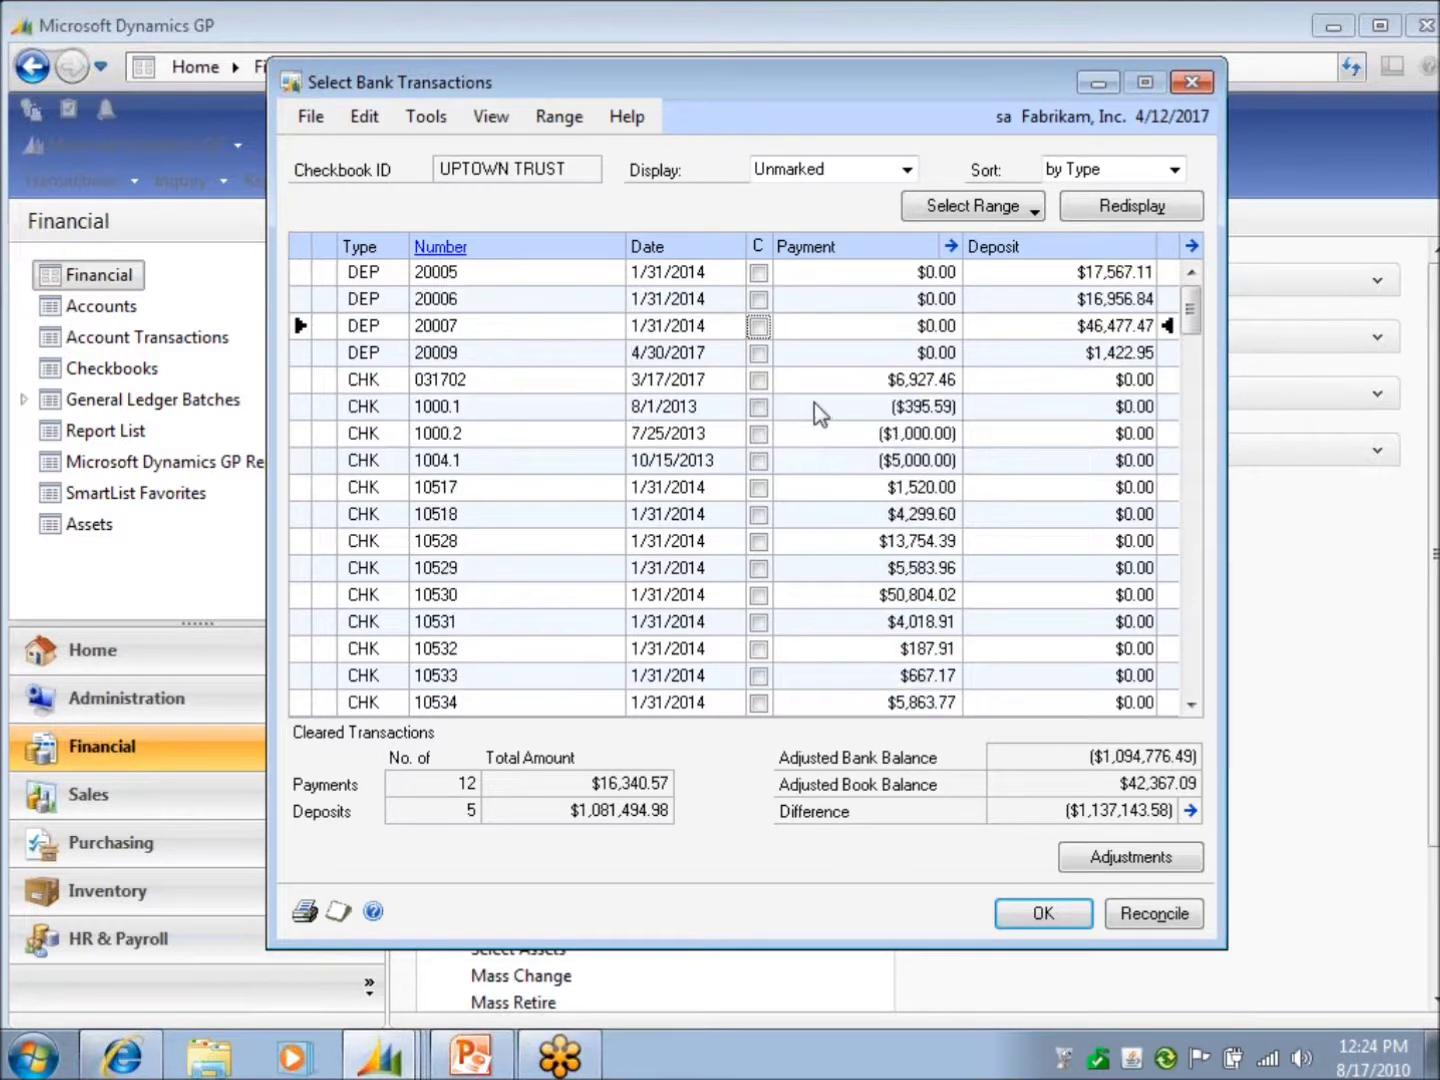
{"action": "scroll", "coordinate": [840, 373], "scroll_direction": "down", "scroll_amount": 3}
{"action": "scroll", "coordinate": [840, 373], "scroll_direction": "up", "scroll_amount": 3}
{"action": "left_click", "coordinate": [760, 514]}
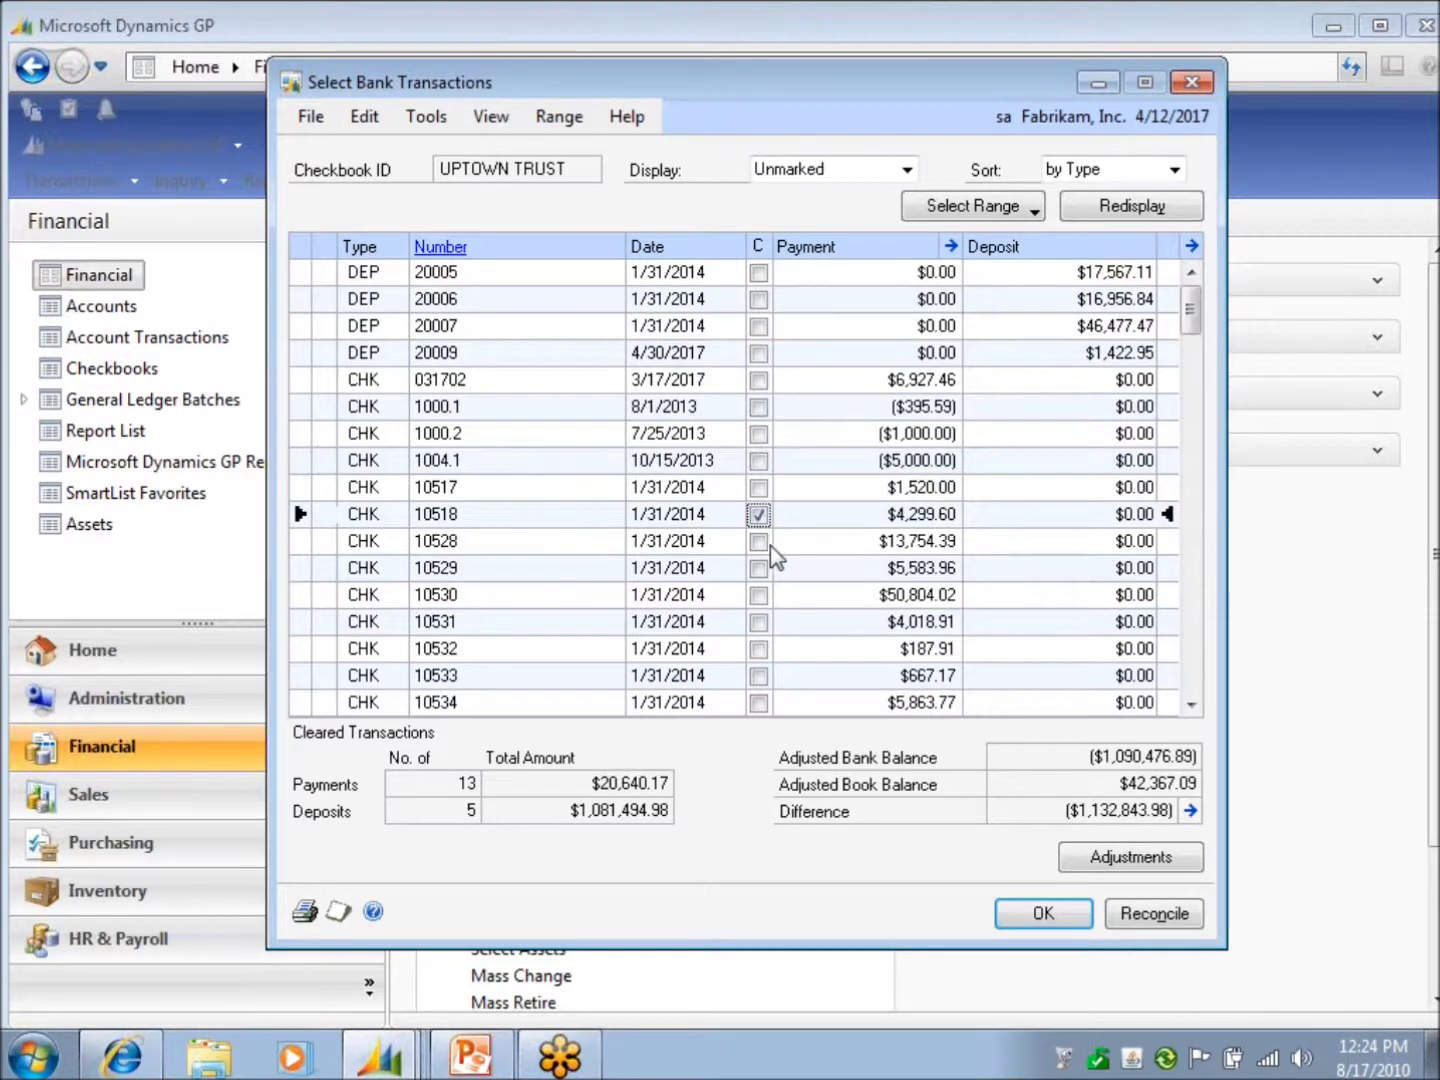
{"action": "scroll", "coordinate": [770, 544], "scroll_direction": "down", "scroll_amount": 3}
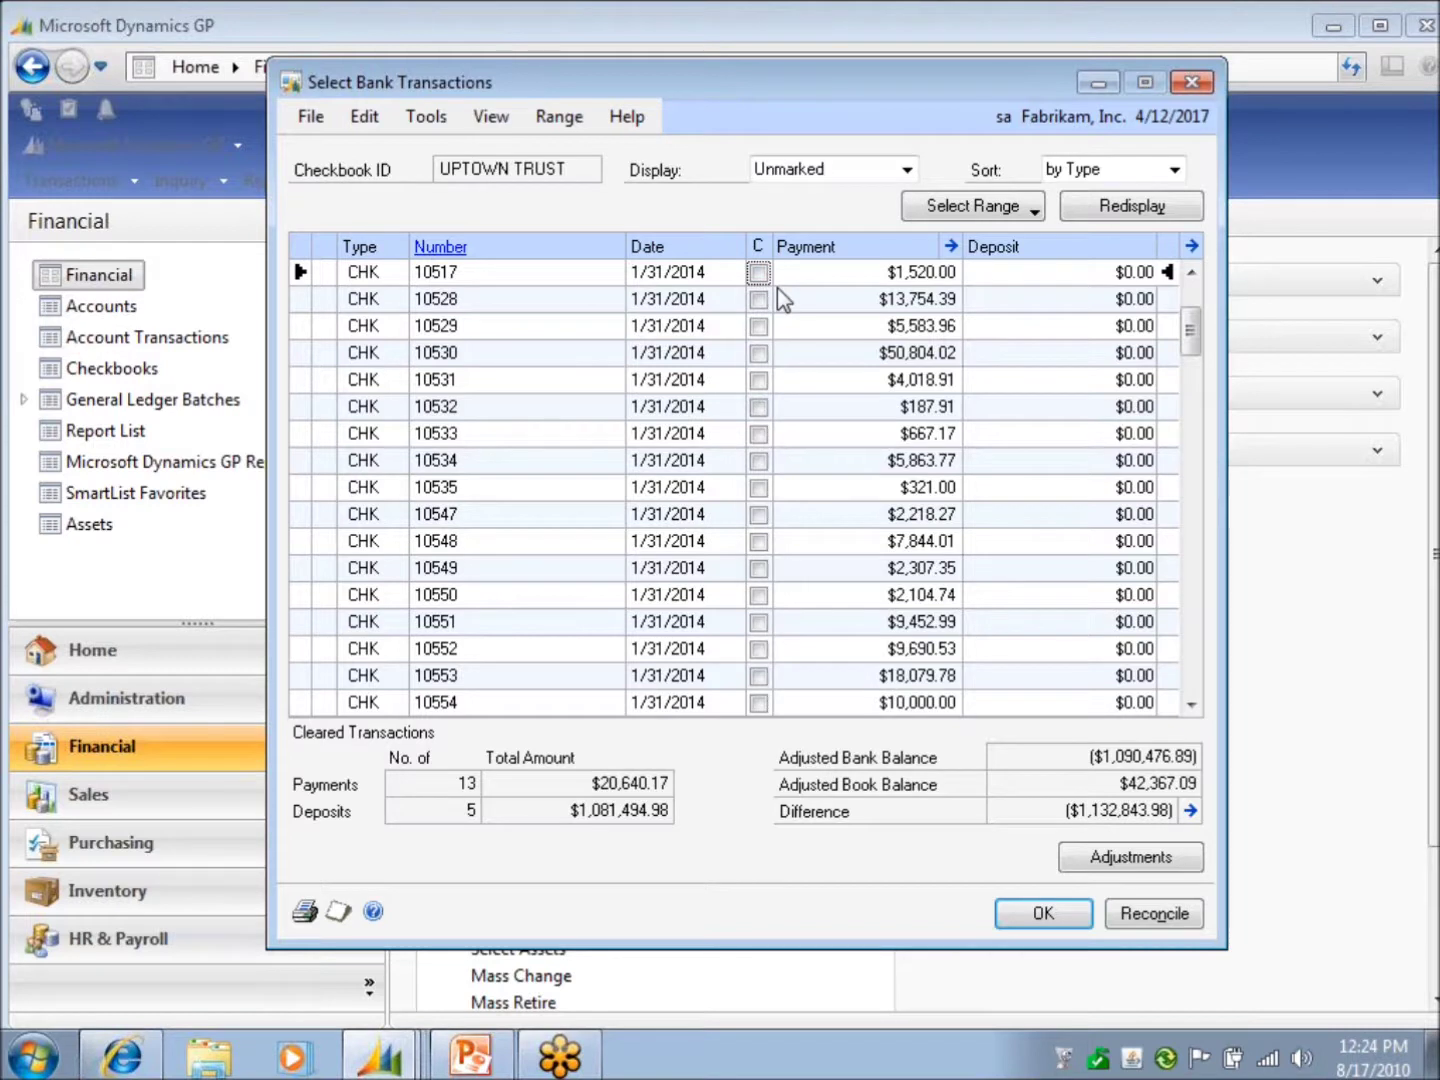
{"action": "left_click", "coordinate": [893, 172]}
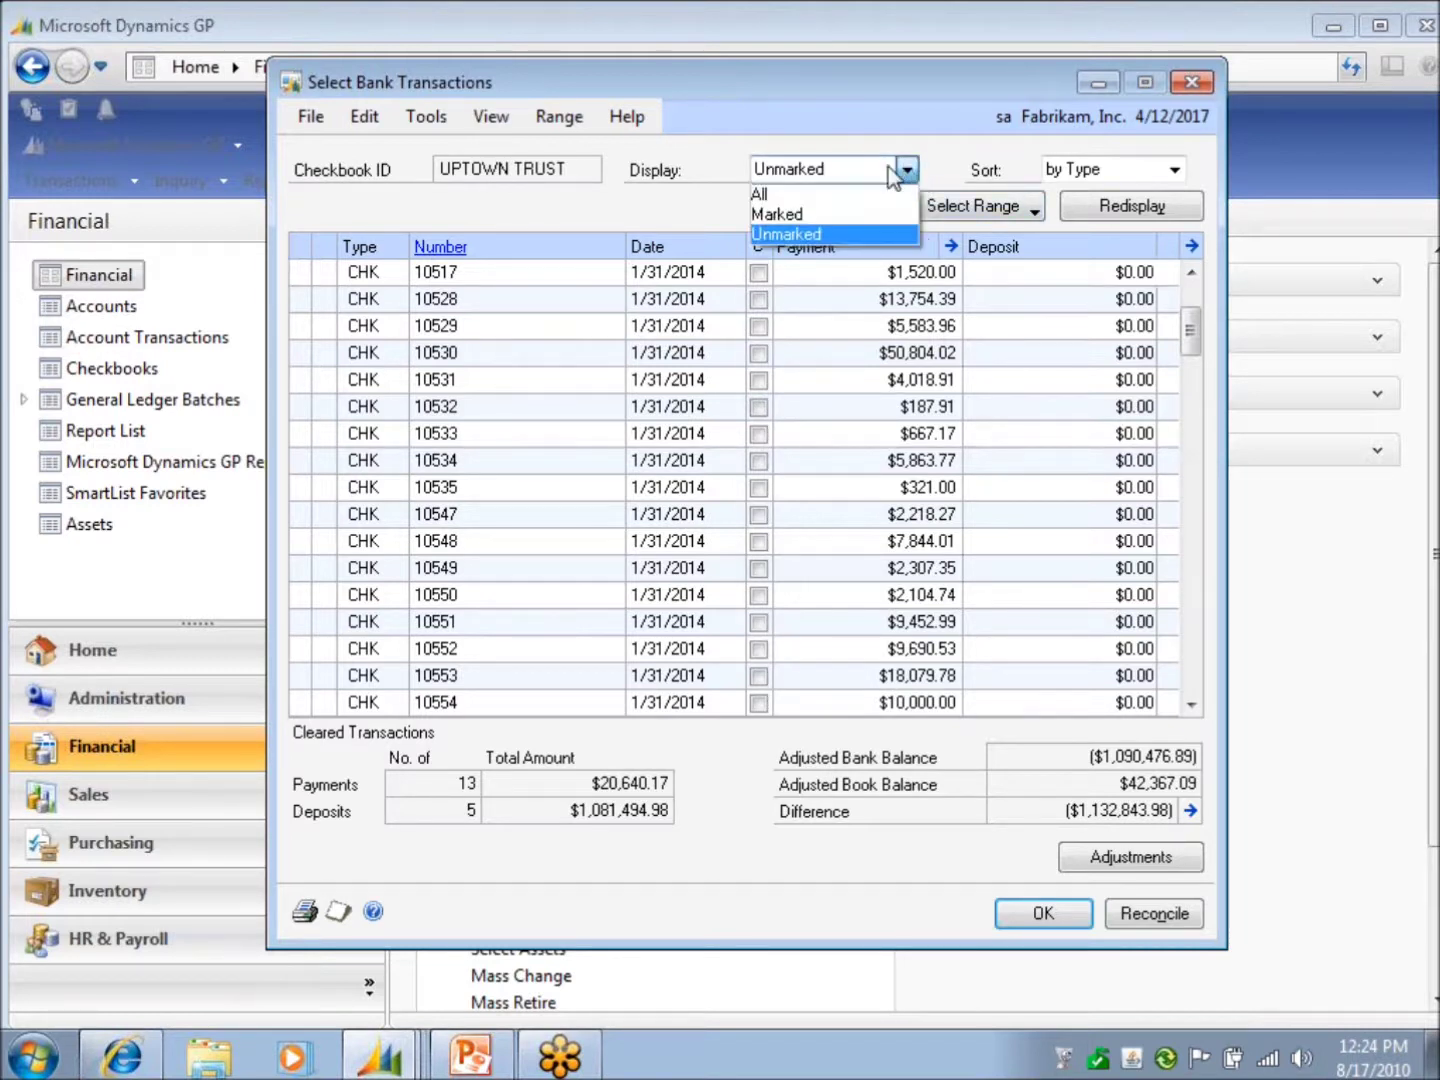
Step: Set Display to All and redisplay, then select the 1004.2 and 10504 rows
{"action": "left_click", "coordinate": [806, 195]}
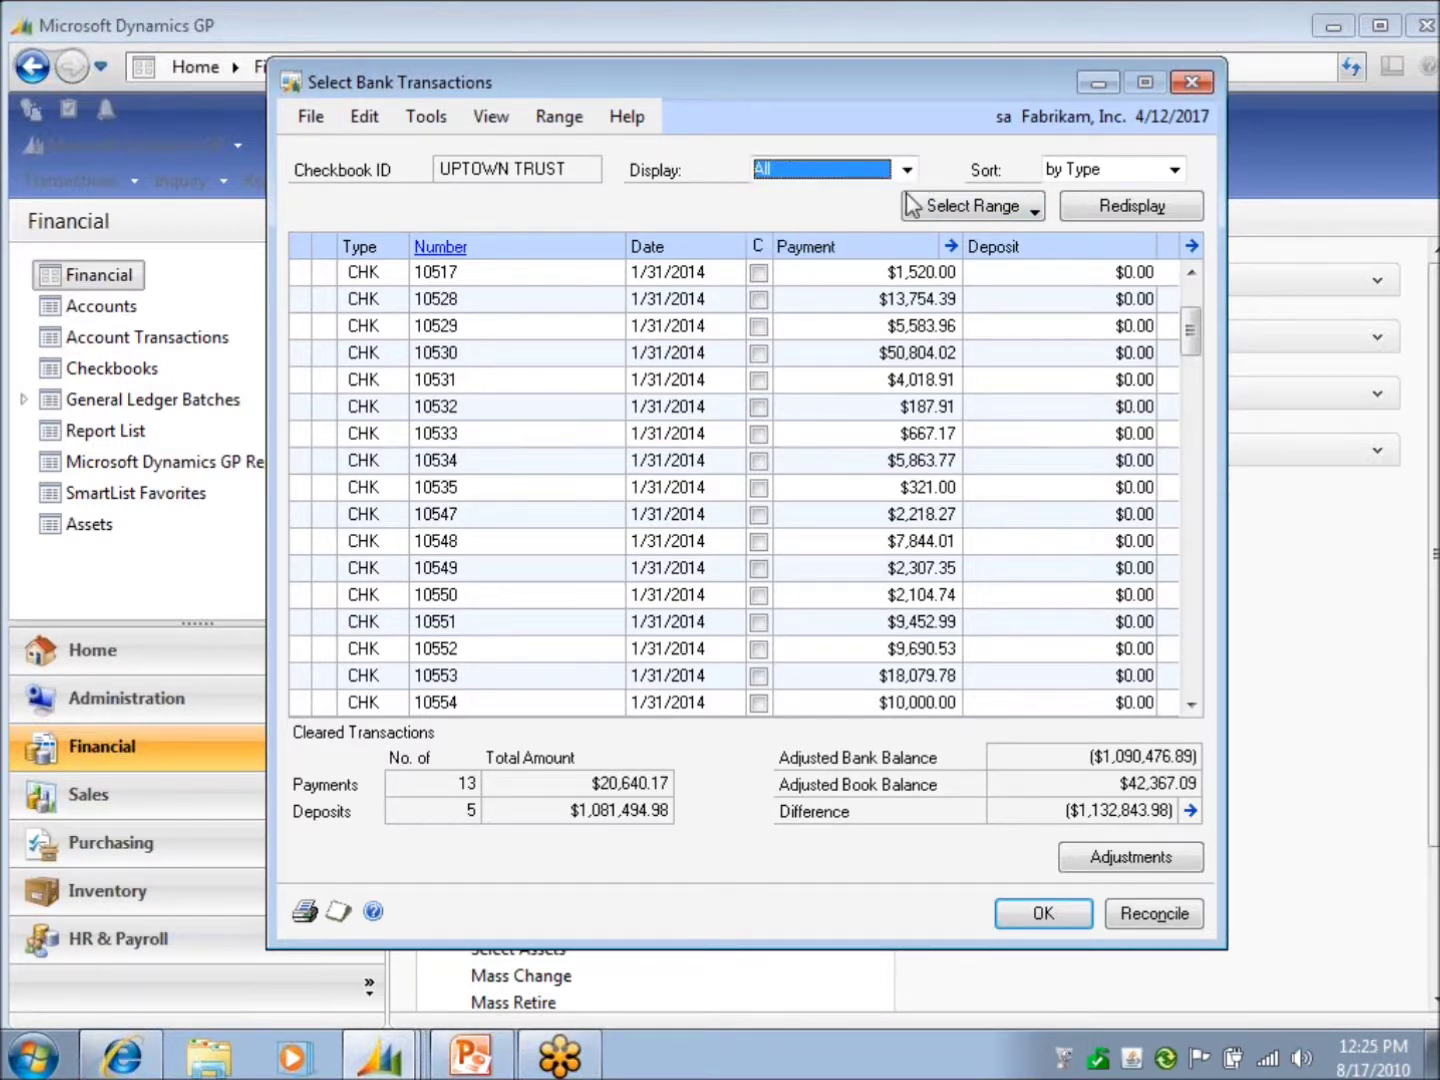
{"action": "left_click", "coordinate": [1106, 212]}
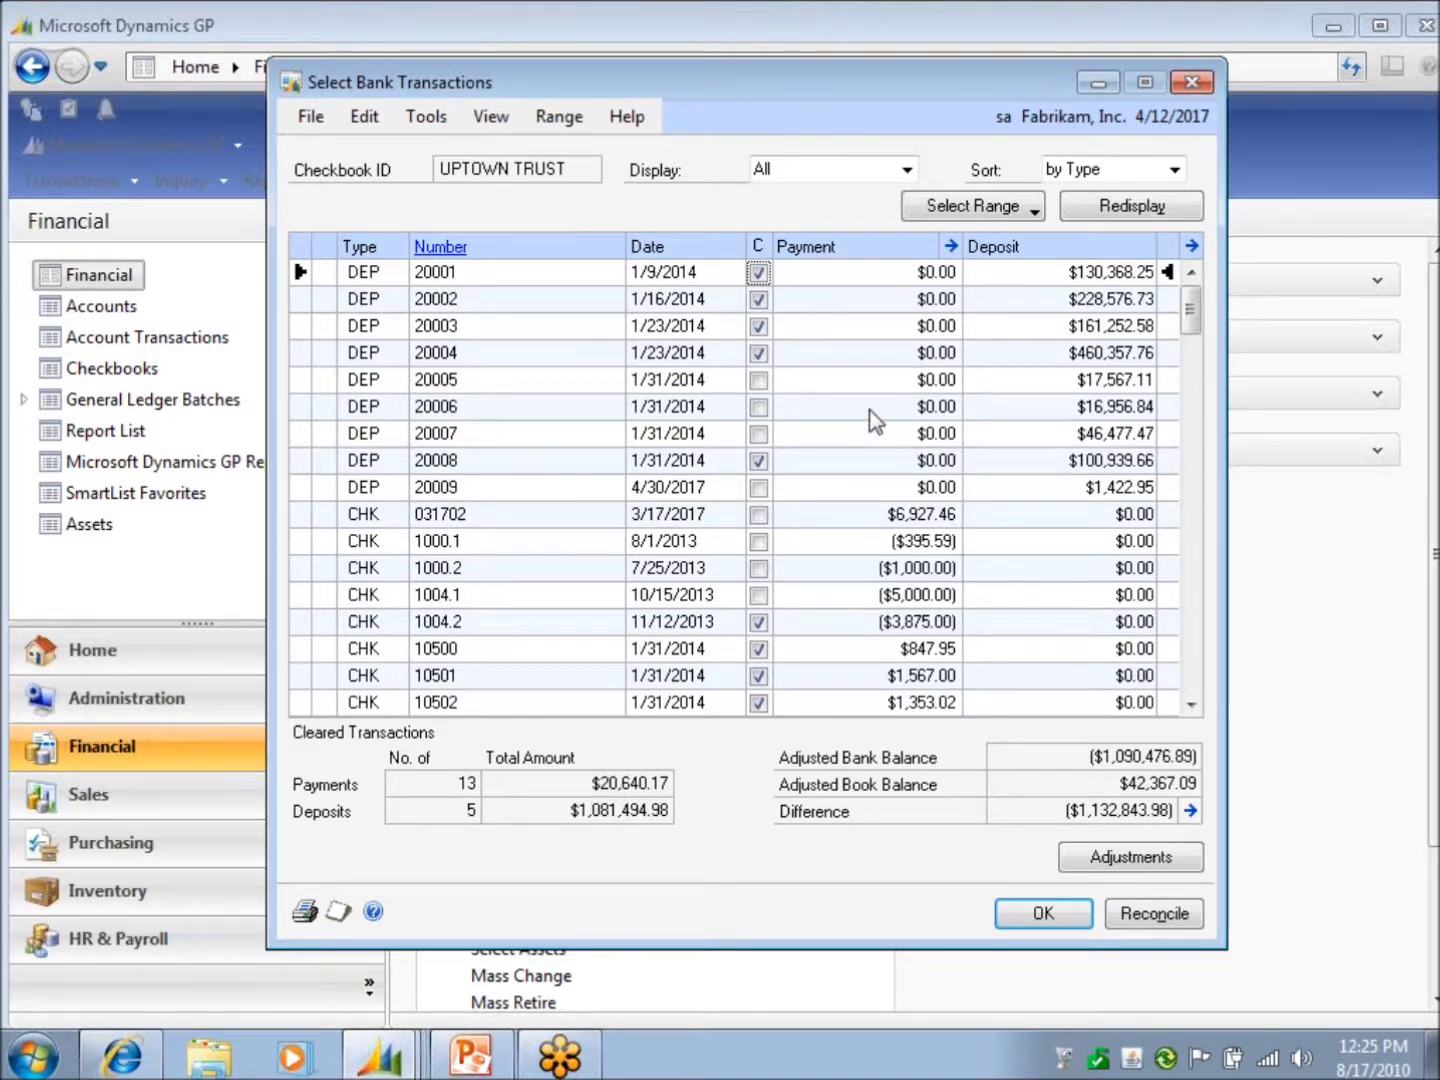
{"action": "scroll", "coordinate": [866, 418], "scroll_direction": "down", "scroll_amount": 1}
{"action": "scroll", "coordinate": [866, 418], "scroll_direction": "down", "scroll_amount": 1}
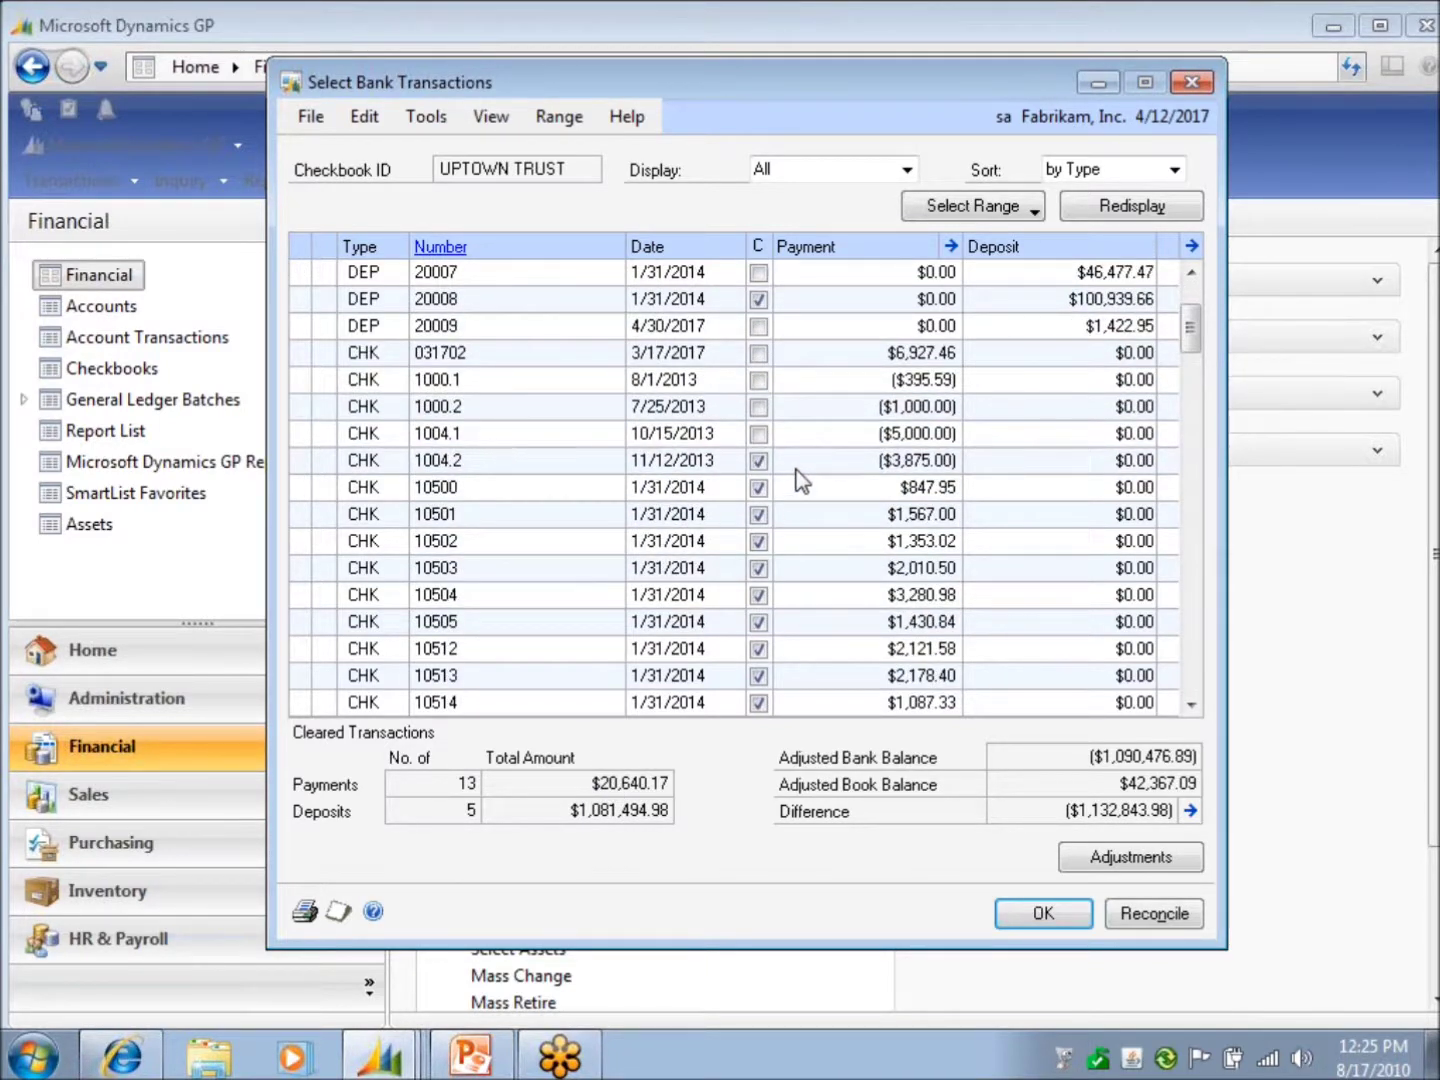
{"action": "scroll", "coordinate": [800, 482], "scroll_direction": "down", "scroll_amount": 2}
{"action": "scroll", "coordinate": [900, 430], "scroll_direction": "down", "scroll_amount": 1}
{"action": "scroll", "coordinate": [926, 408], "scroll_direction": "up", "scroll_amount": 2}
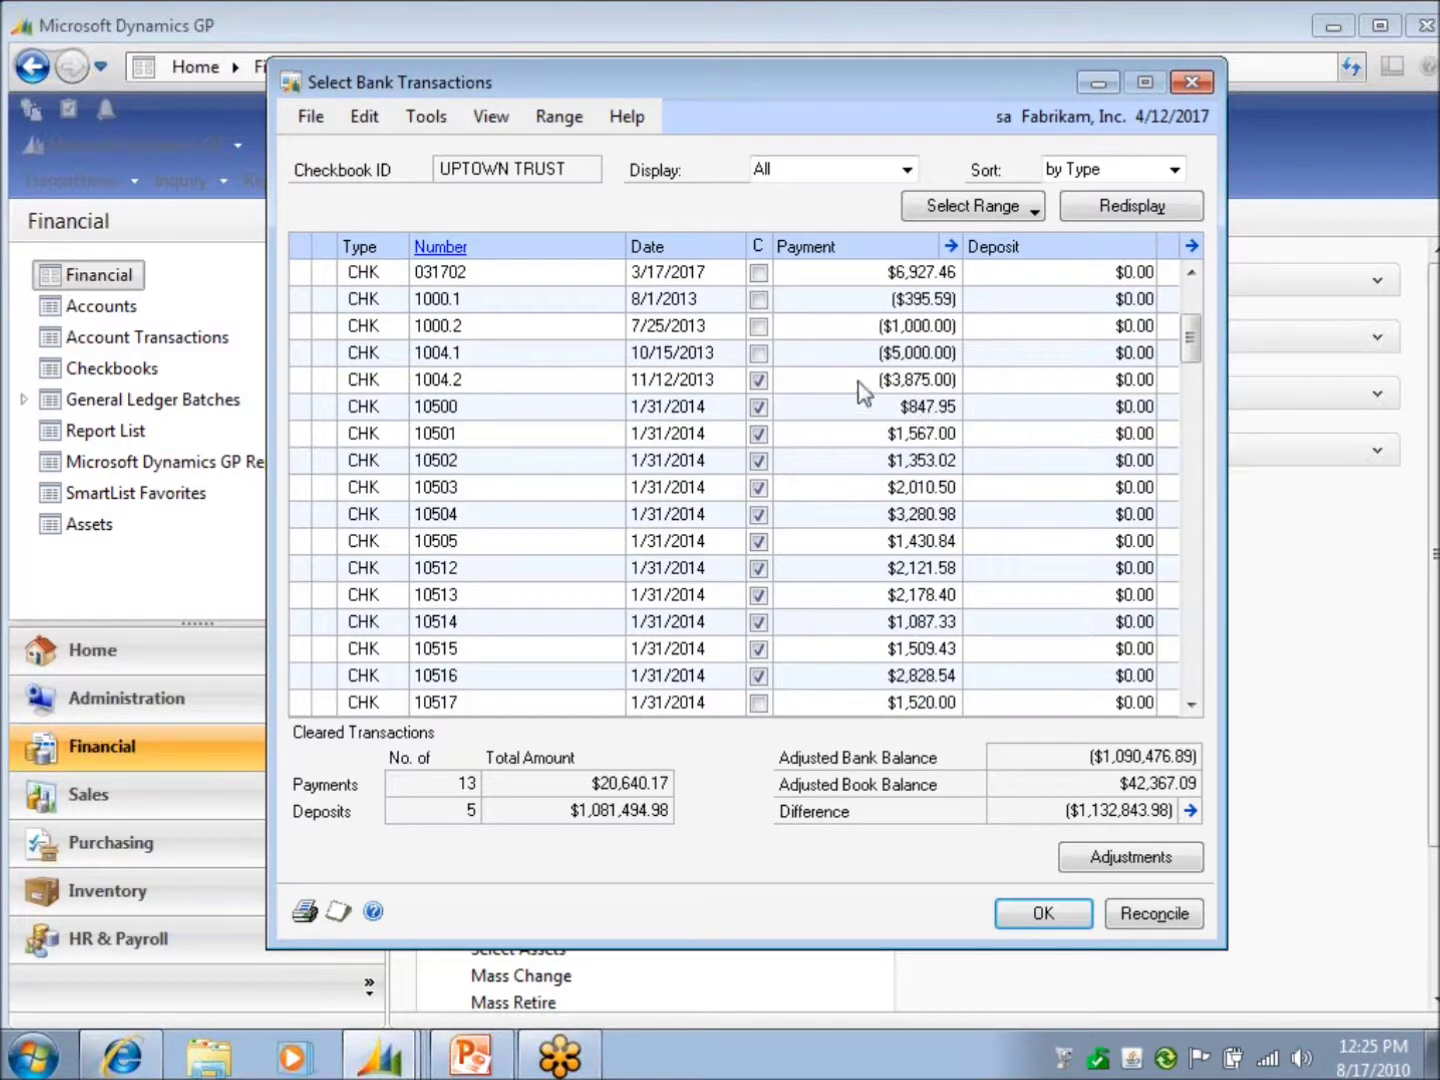
{"action": "left_click", "coordinate": [304, 381]}
{"action": "left_click", "coordinate": [308, 514]}
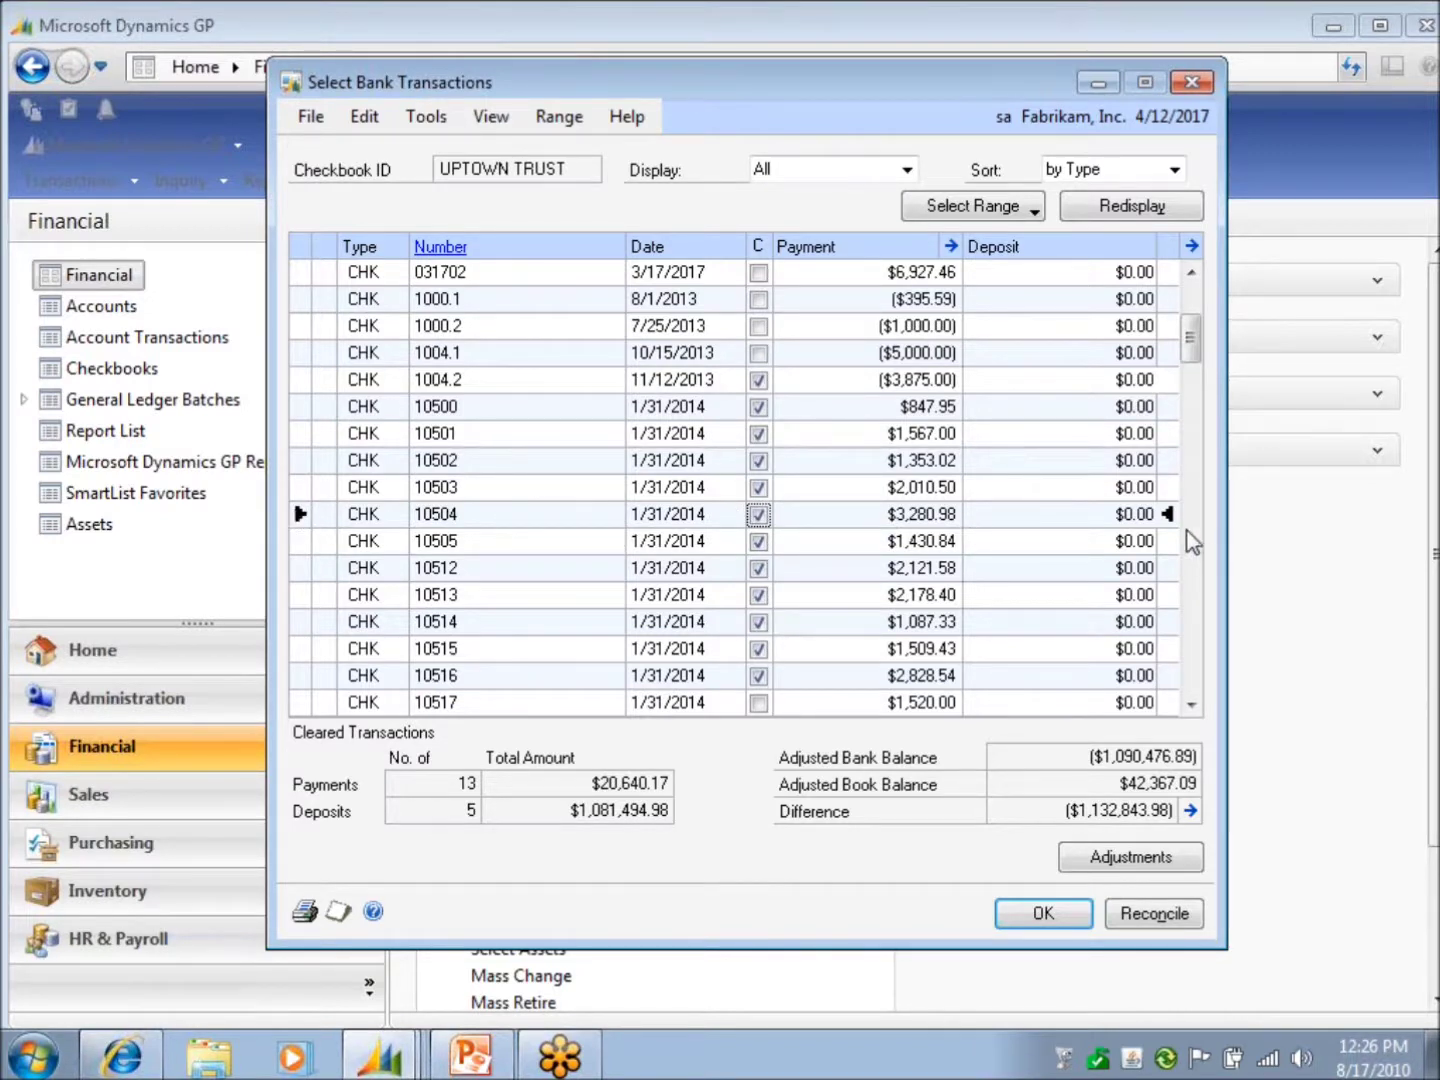
Step: Give check 10504 a cleared amount of $3,280.96, keeping its default cleared date
{"action": "left_click", "coordinate": [951, 246]}
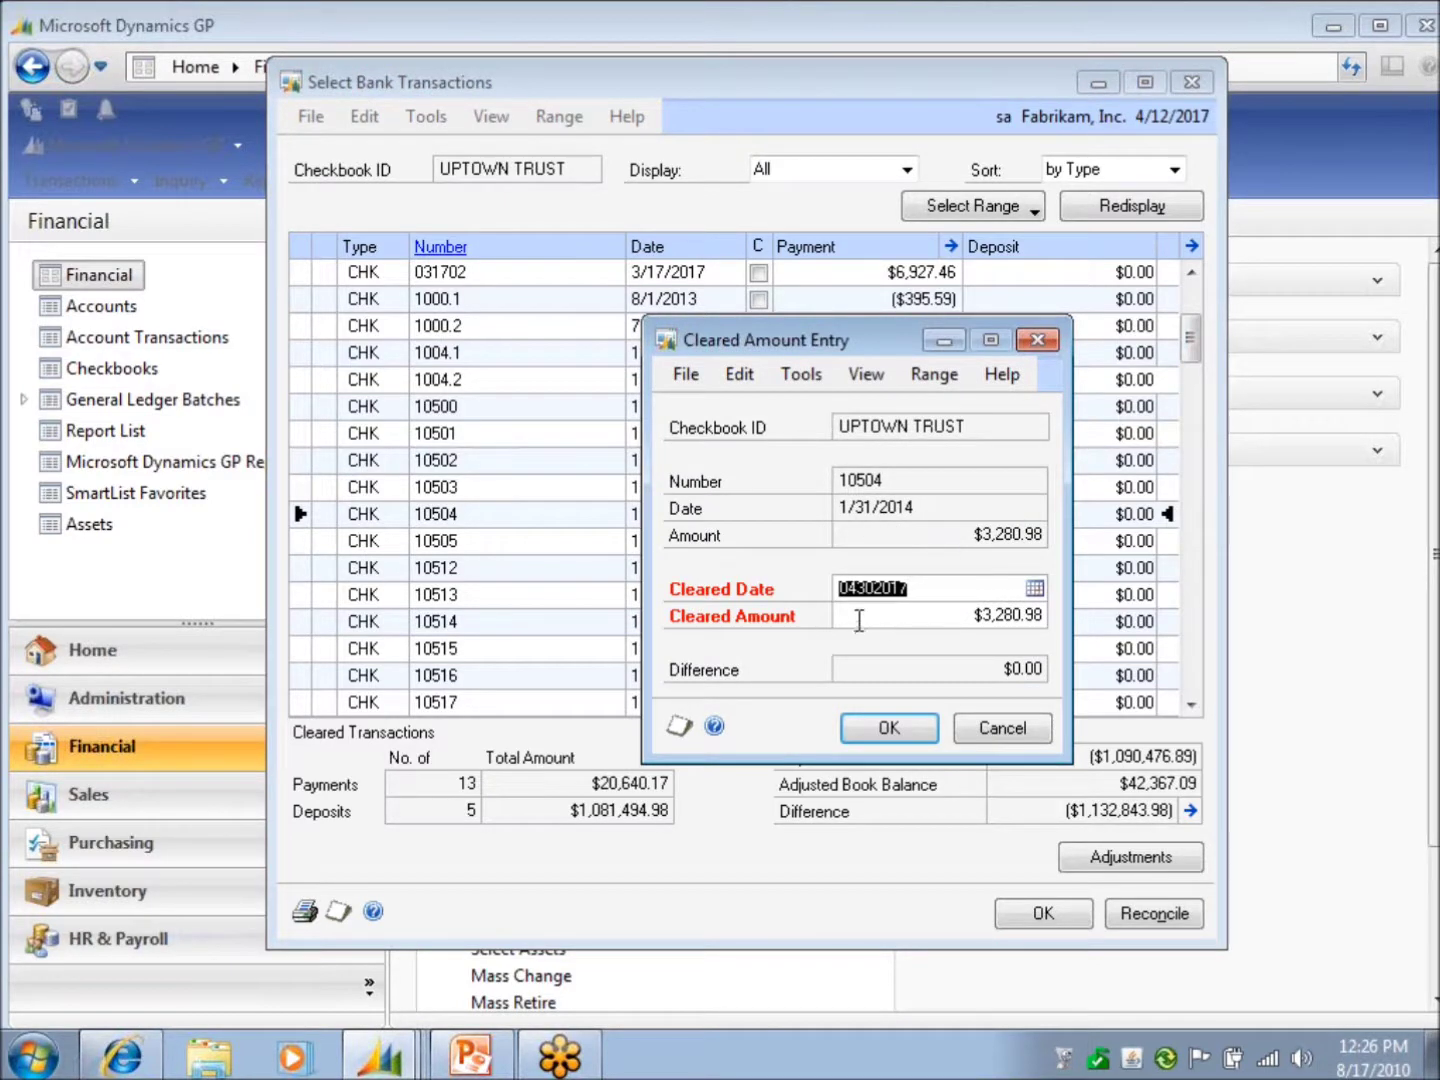
{"action": "key", "text": "Tab"}
{"action": "type", "text": "328.09"}
{"action": "type", "text": "6"}
{"action": "key", "text": "Tab"}
{"action": "left_click", "coordinate": [897, 733]}
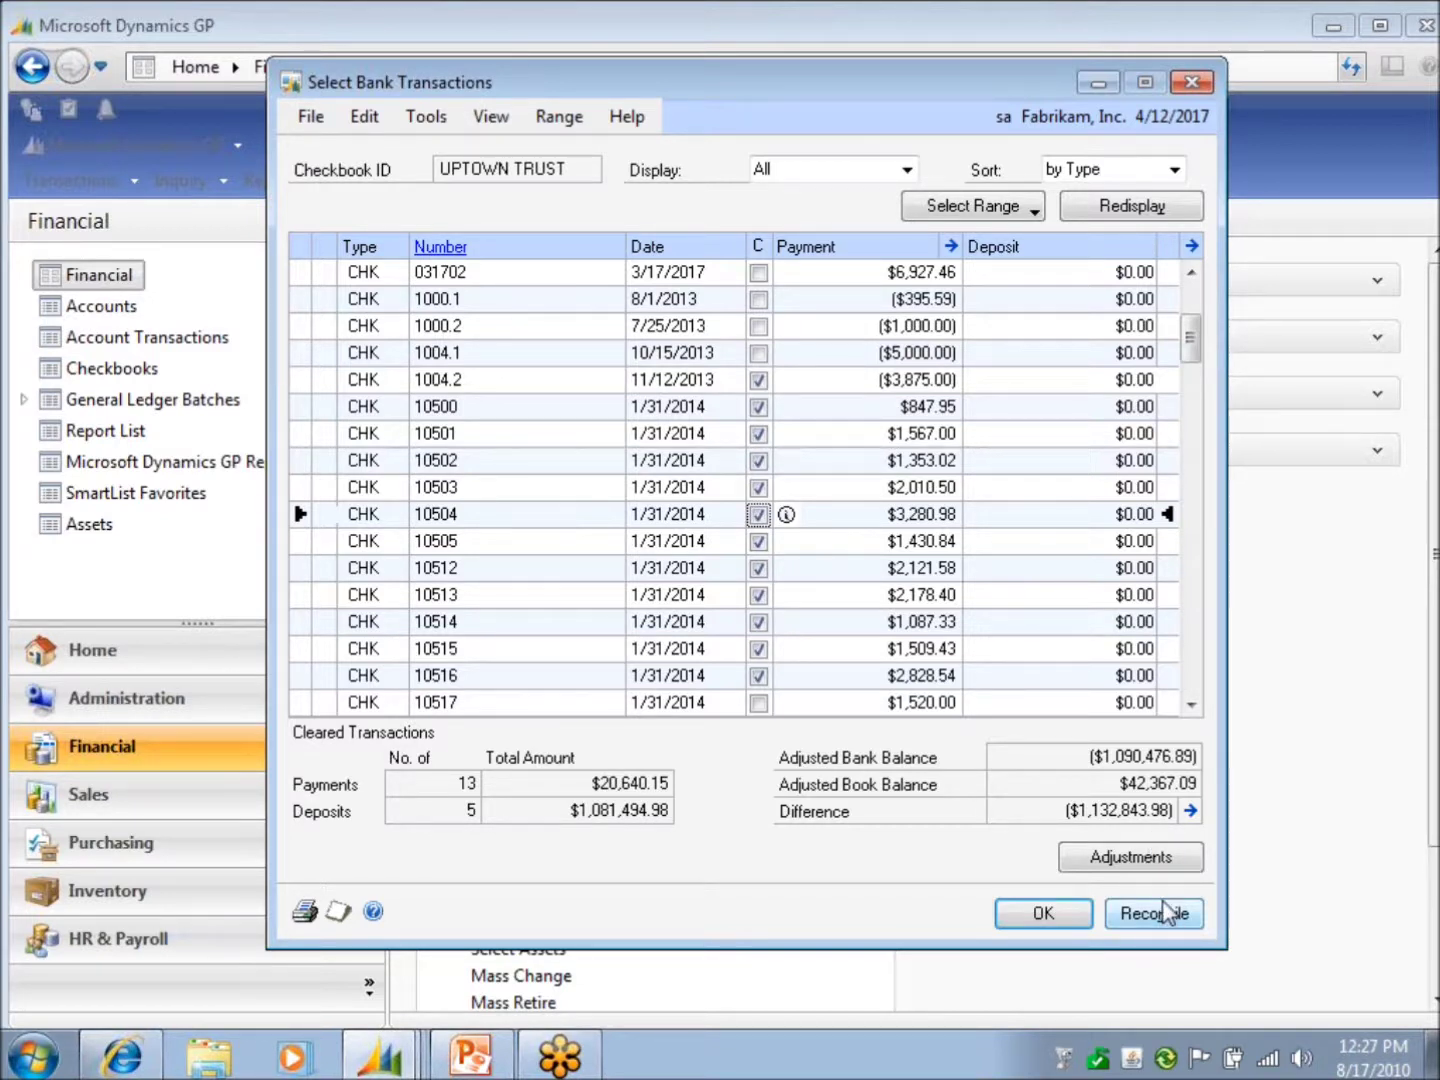
{"action": "left_click", "coordinate": [1193, 809]}
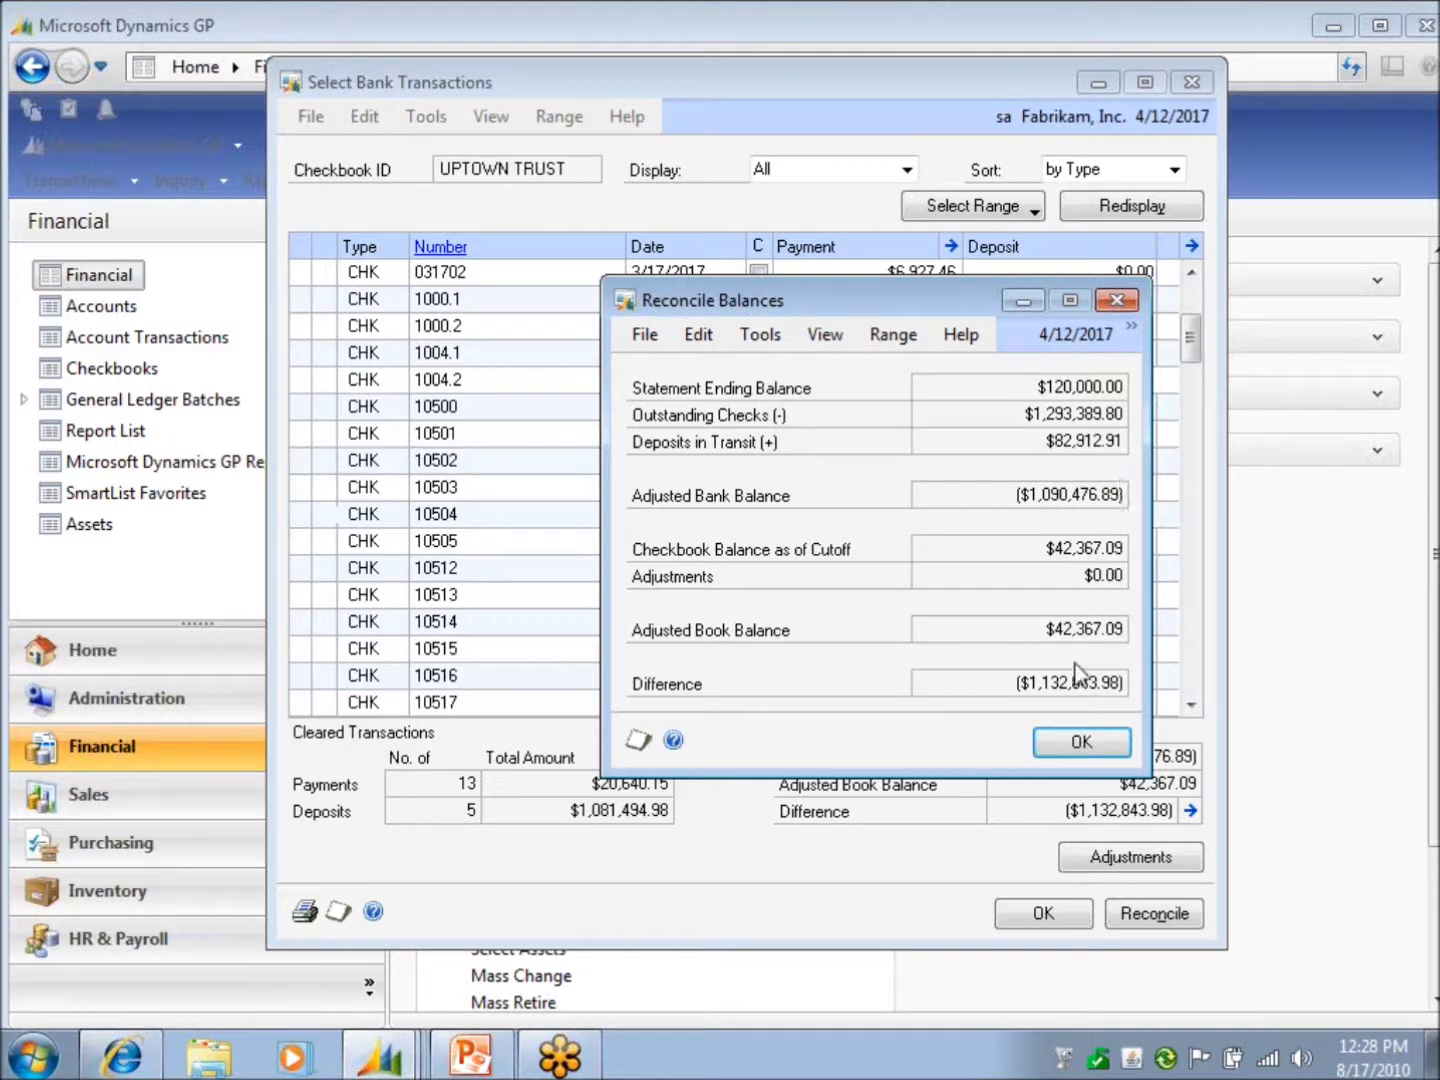
{"action": "left_click", "coordinate": [1076, 750]}
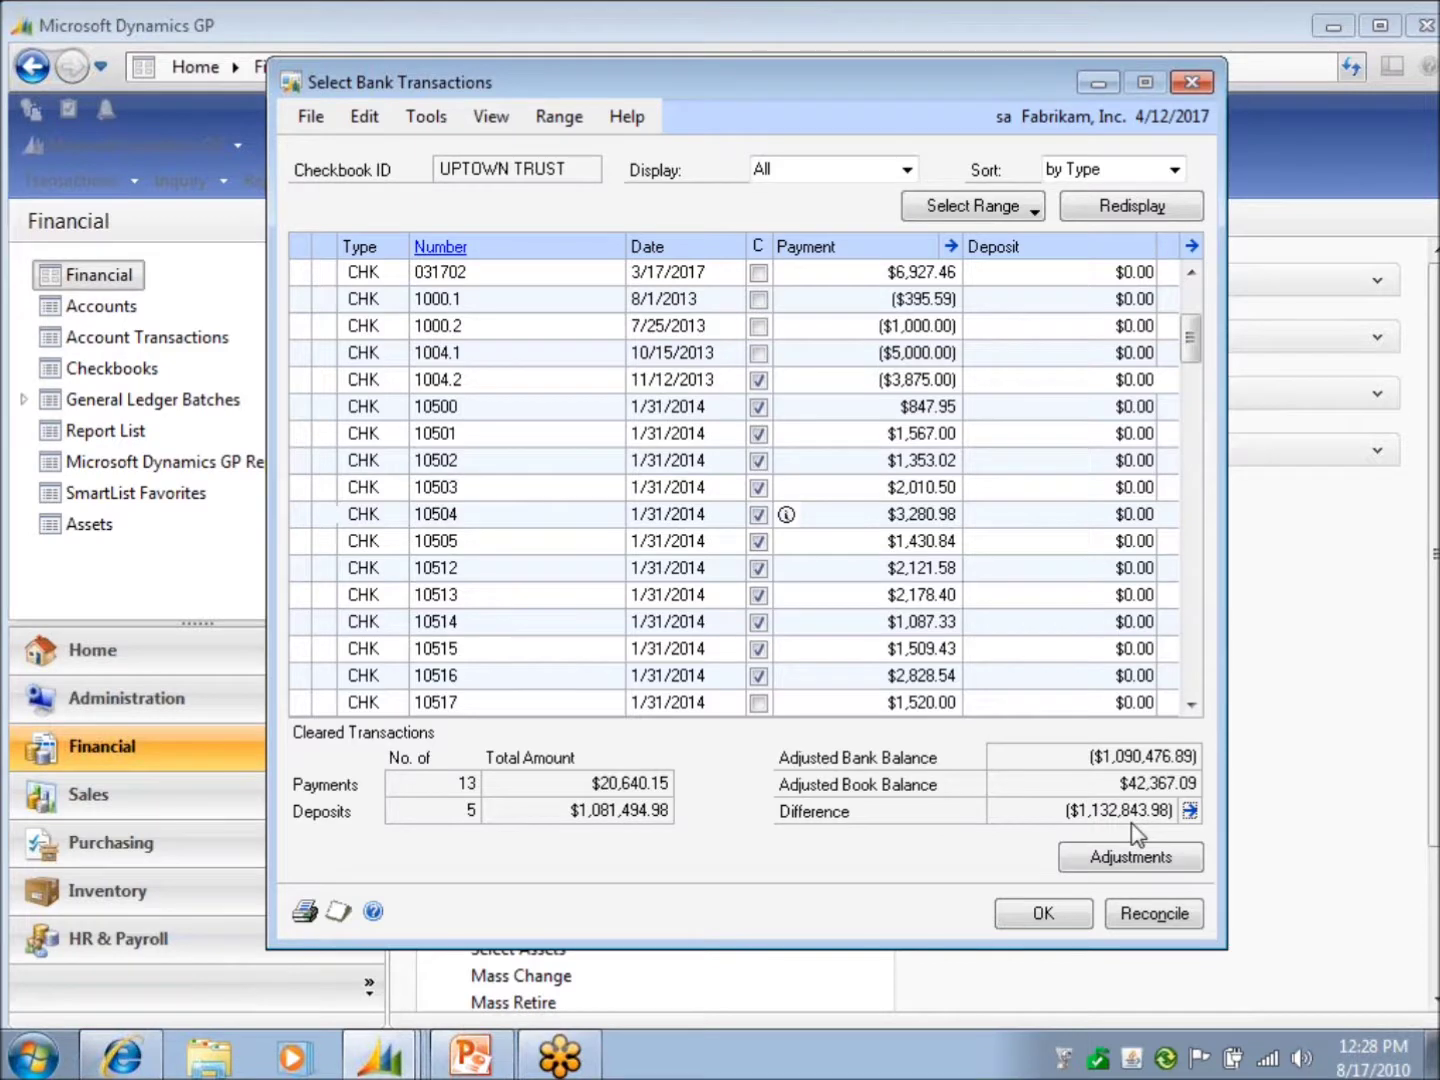
Step: Start a Misc. Income adjustment line and bring up the Accounts lookup for it
{"action": "left_click", "coordinate": [1188, 860]}
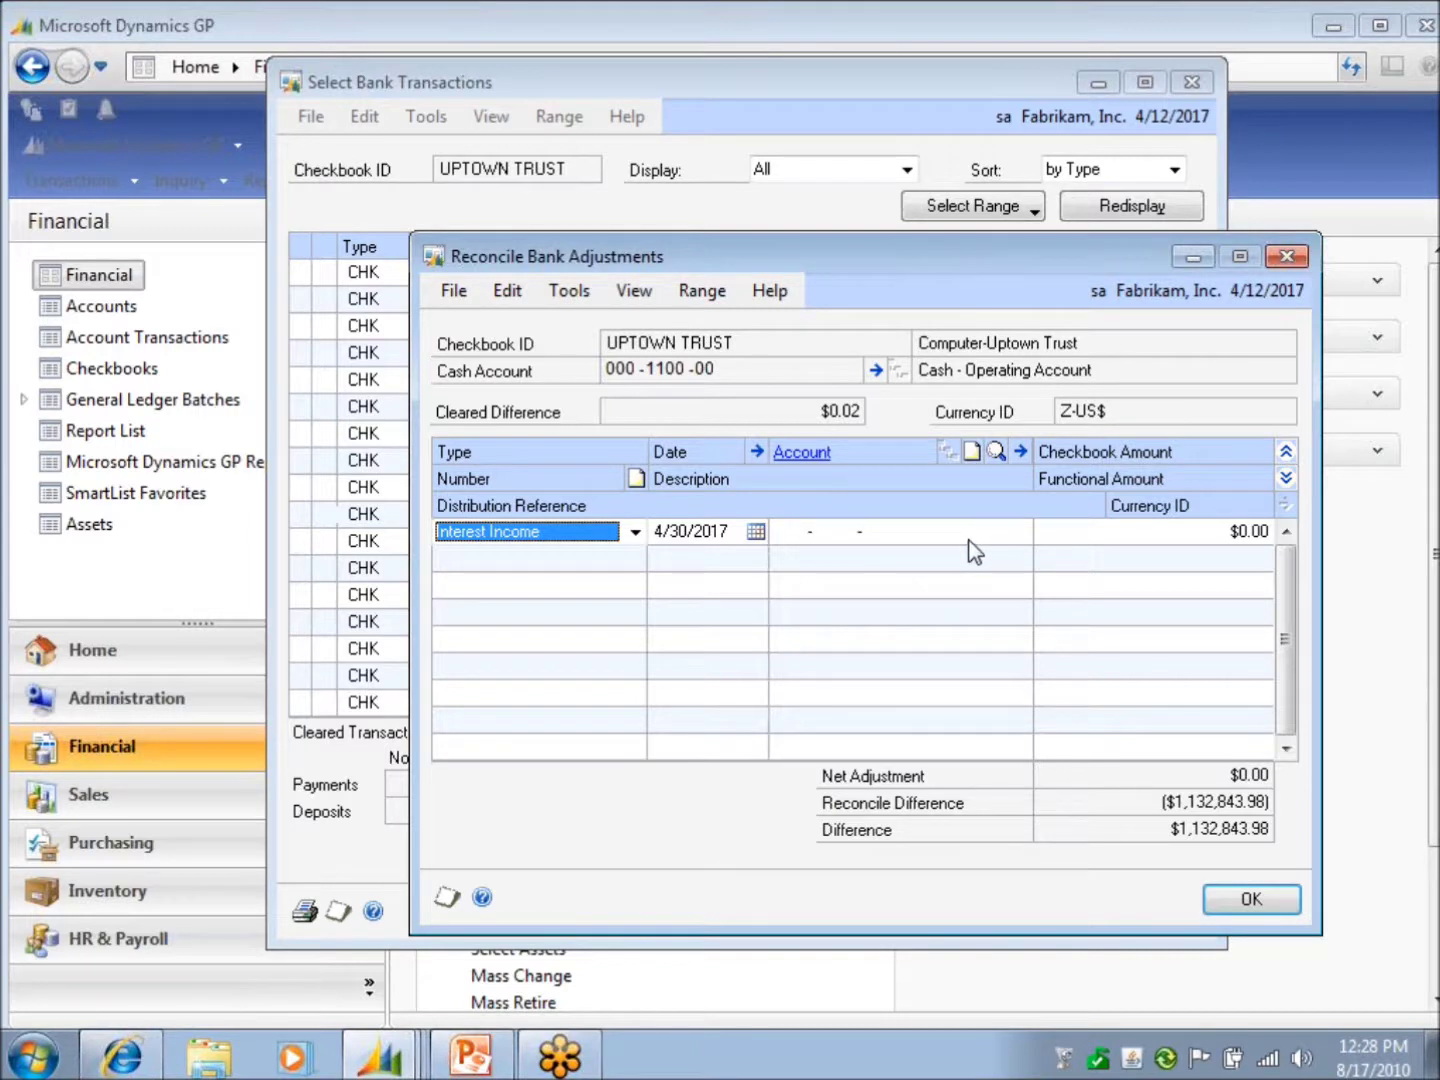
{"action": "left_click", "coordinate": [635, 535]}
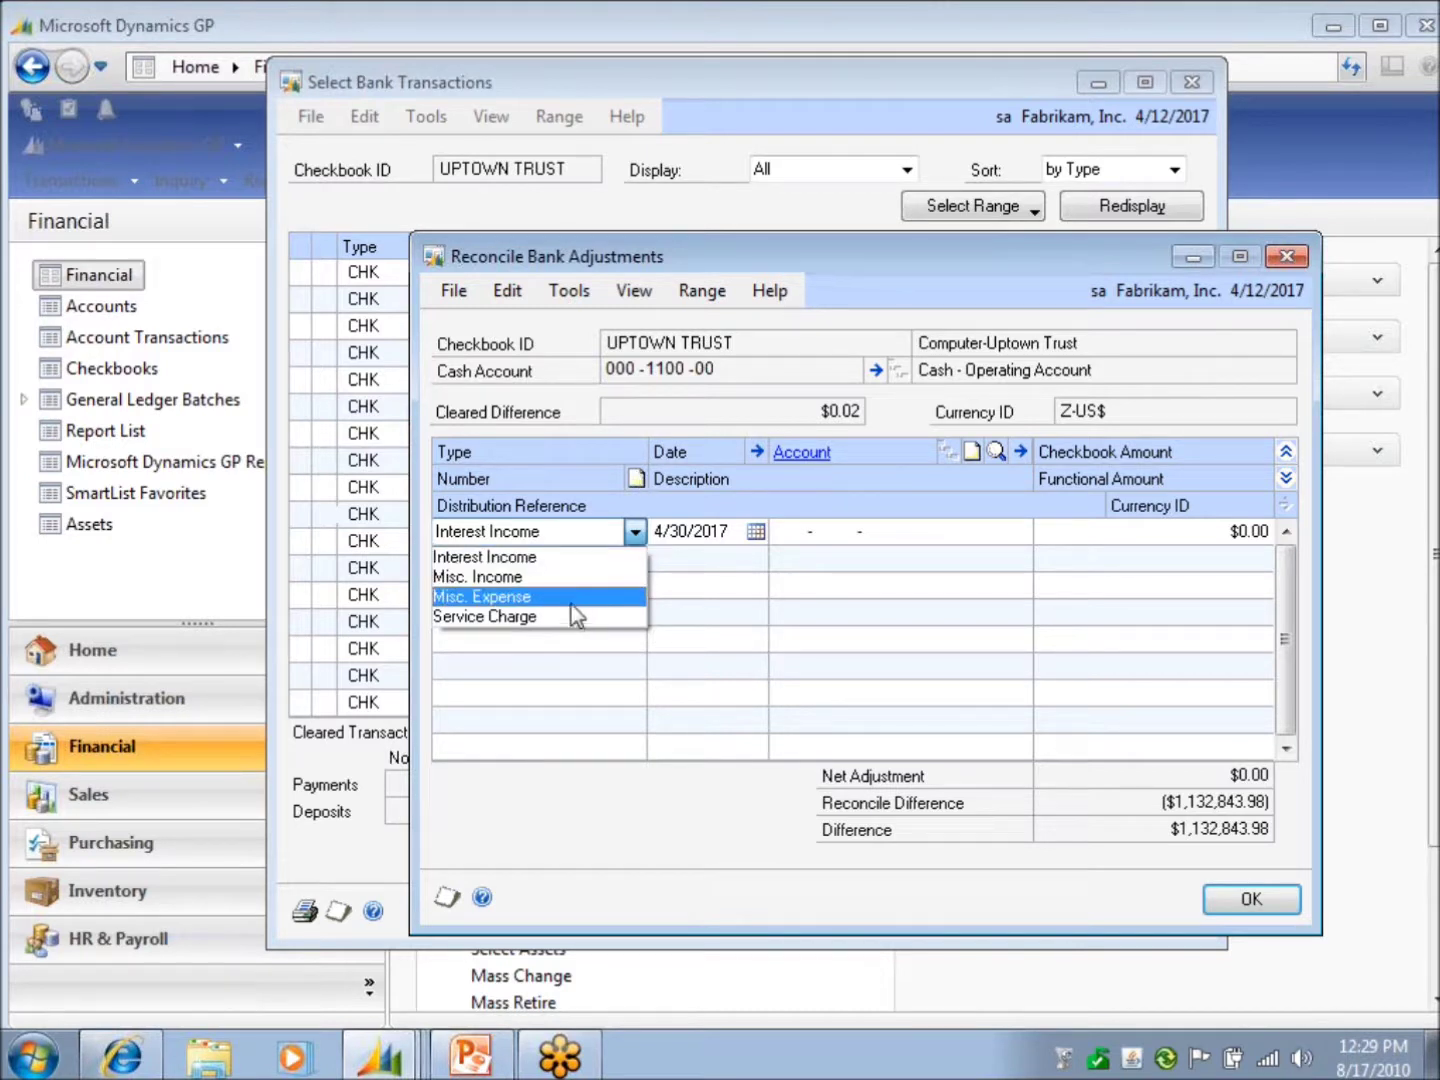
{"action": "left_click", "coordinate": [549, 578]}
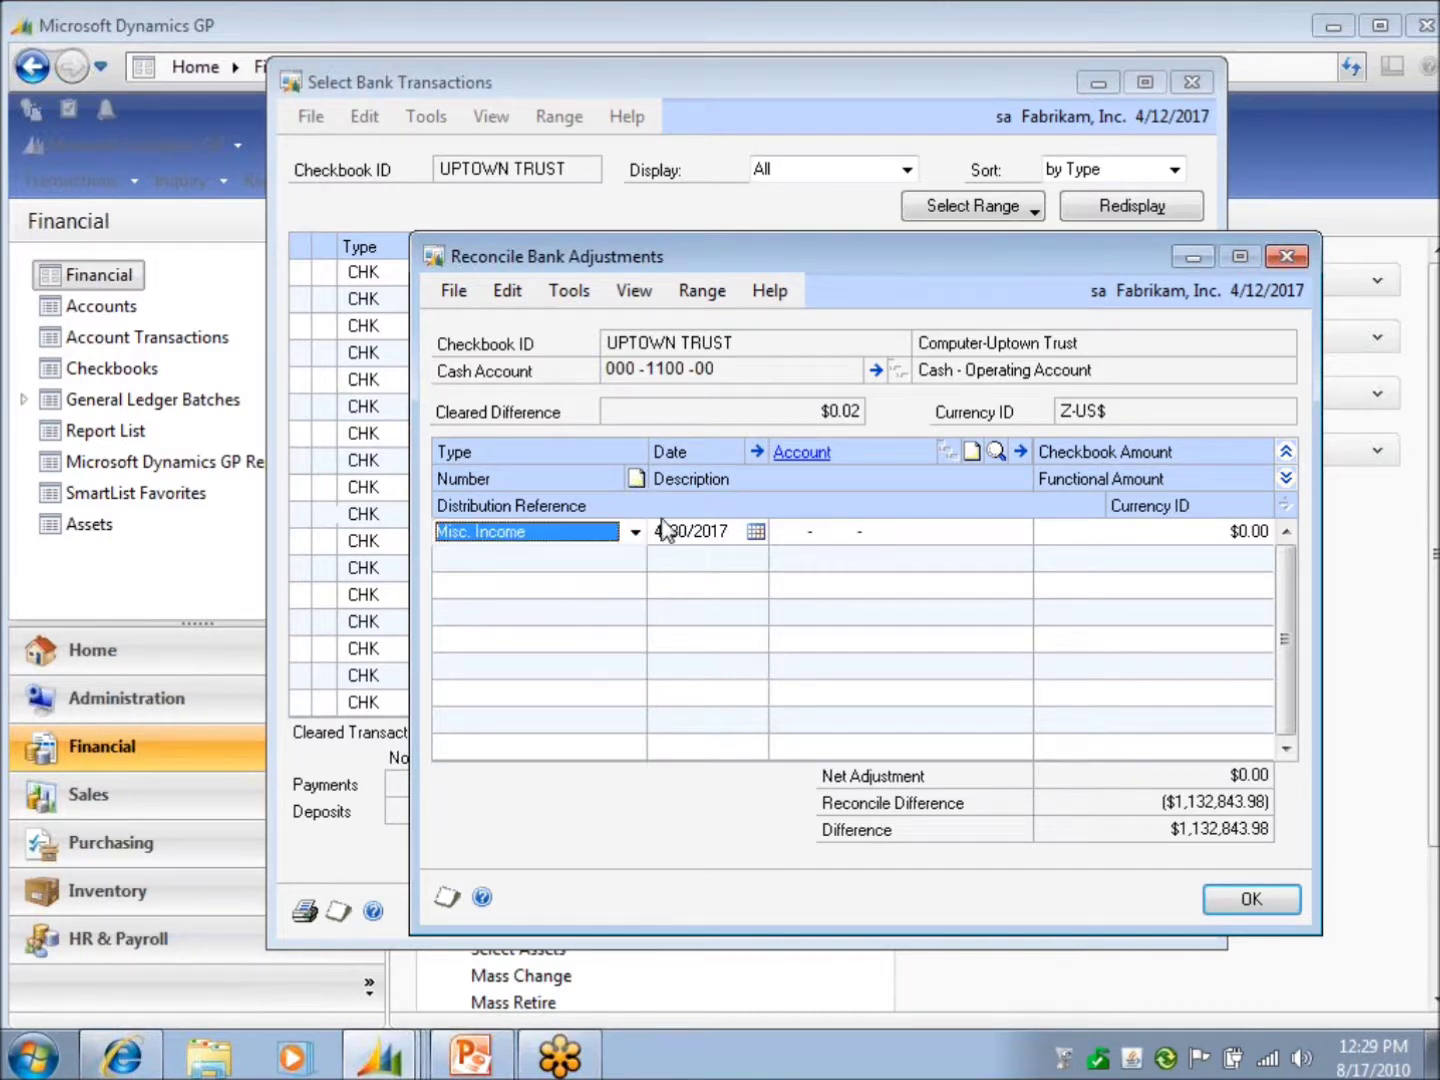
{"action": "left_click", "coordinate": [791, 531]}
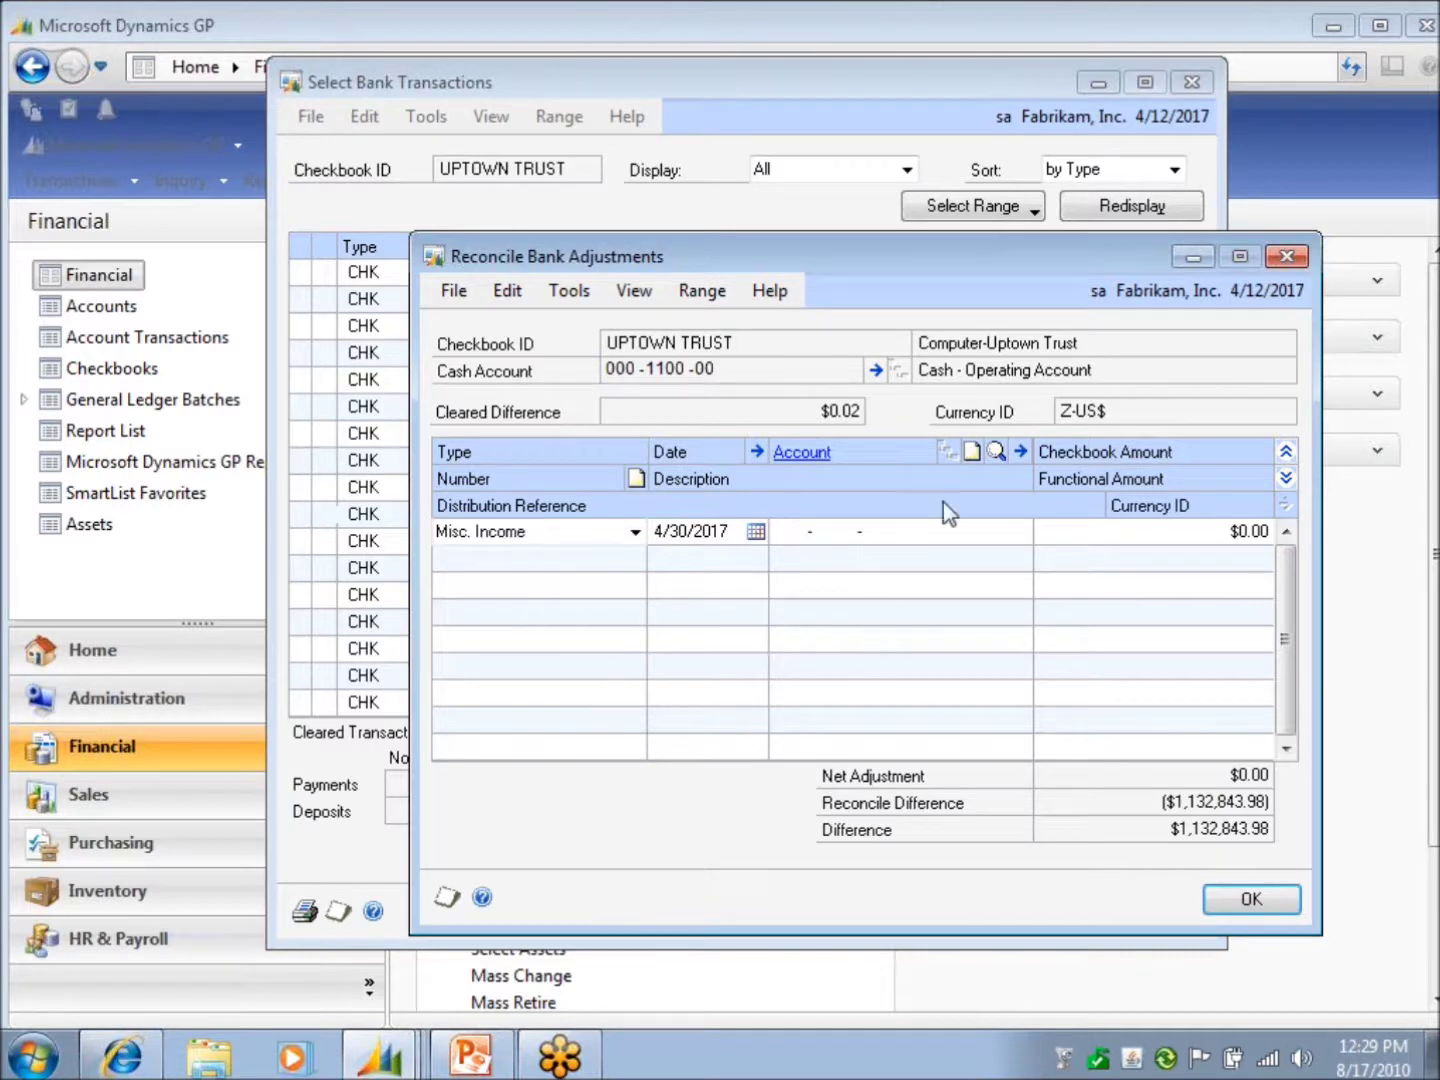
{"action": "left_click", "coordinate": [996, 451]}
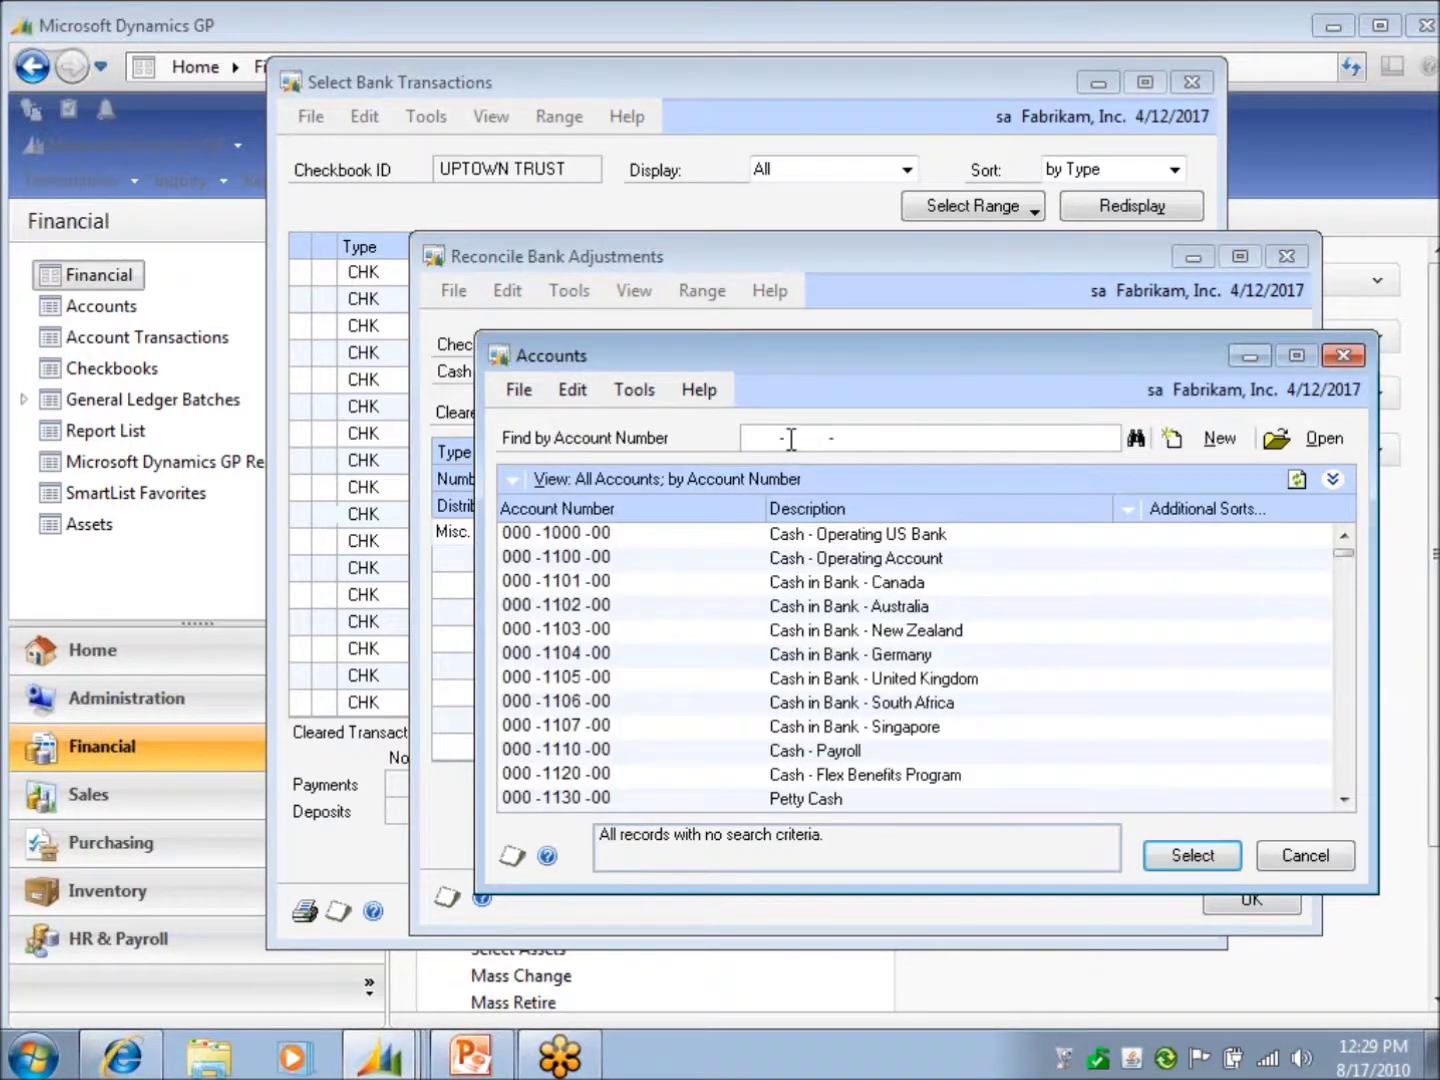
Step: Assign Miscellaneous Income account 000-7040-00 to the line with a $0.02 checkbook amount
{"action": "left_click", "coordinate": [833, 508]}
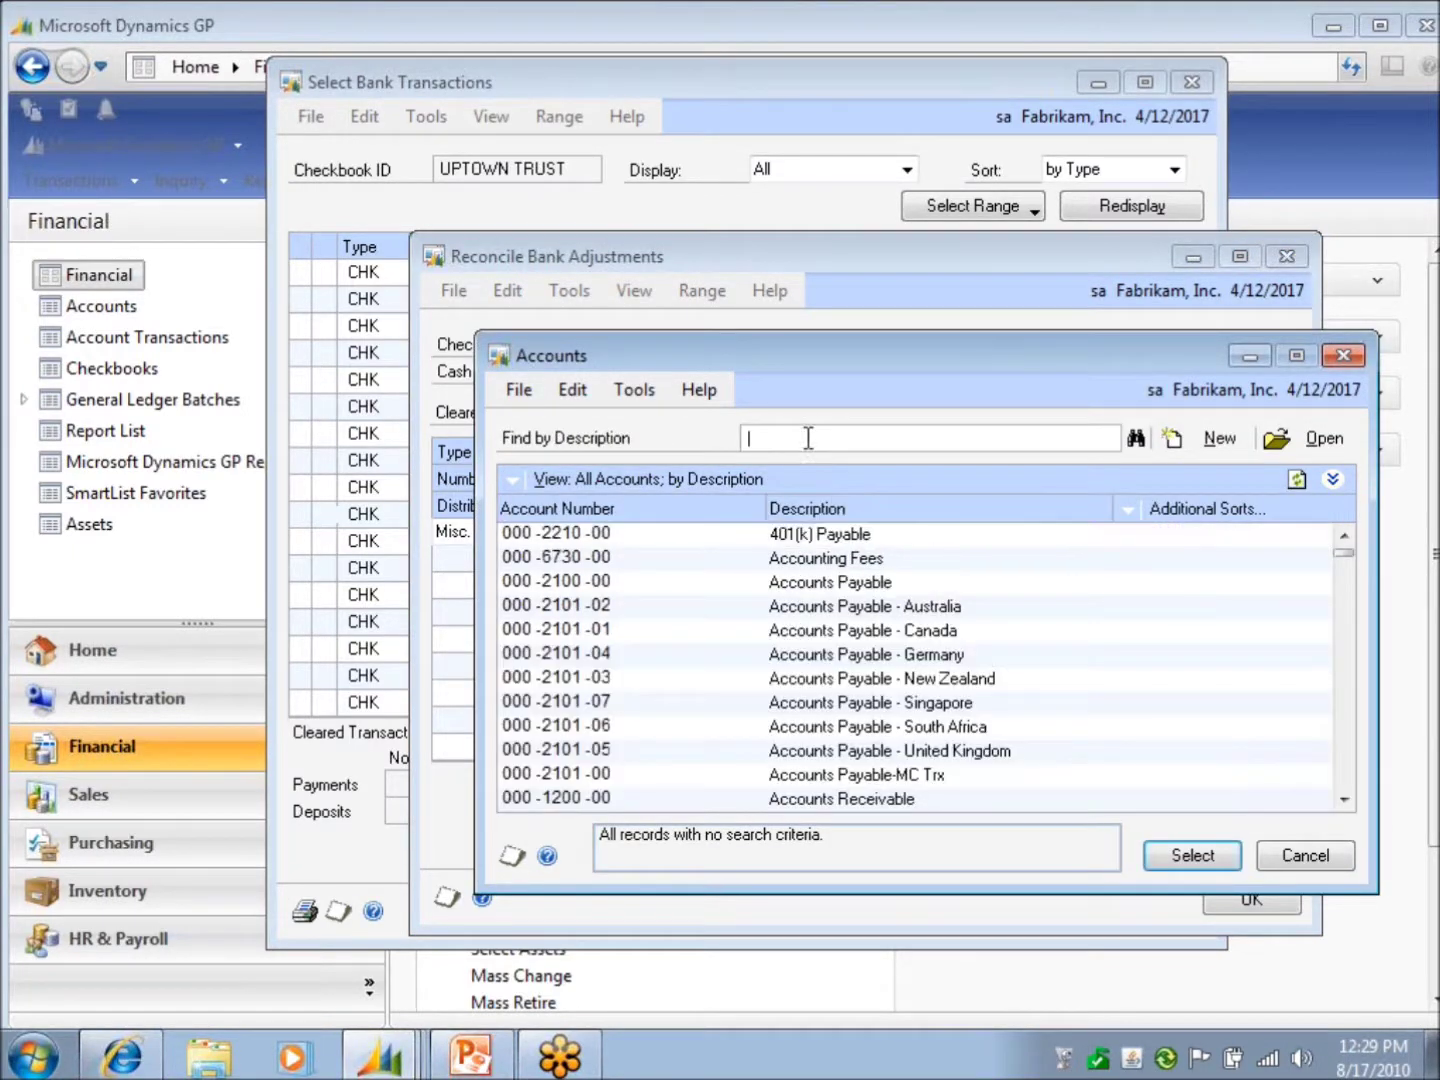
{"action": "type", "text": "mi"}
{"action": "key", "text": "BackSpace"}
{"action": "key", "text": "BackSpace"}
{"action": "type", "text": "income"}
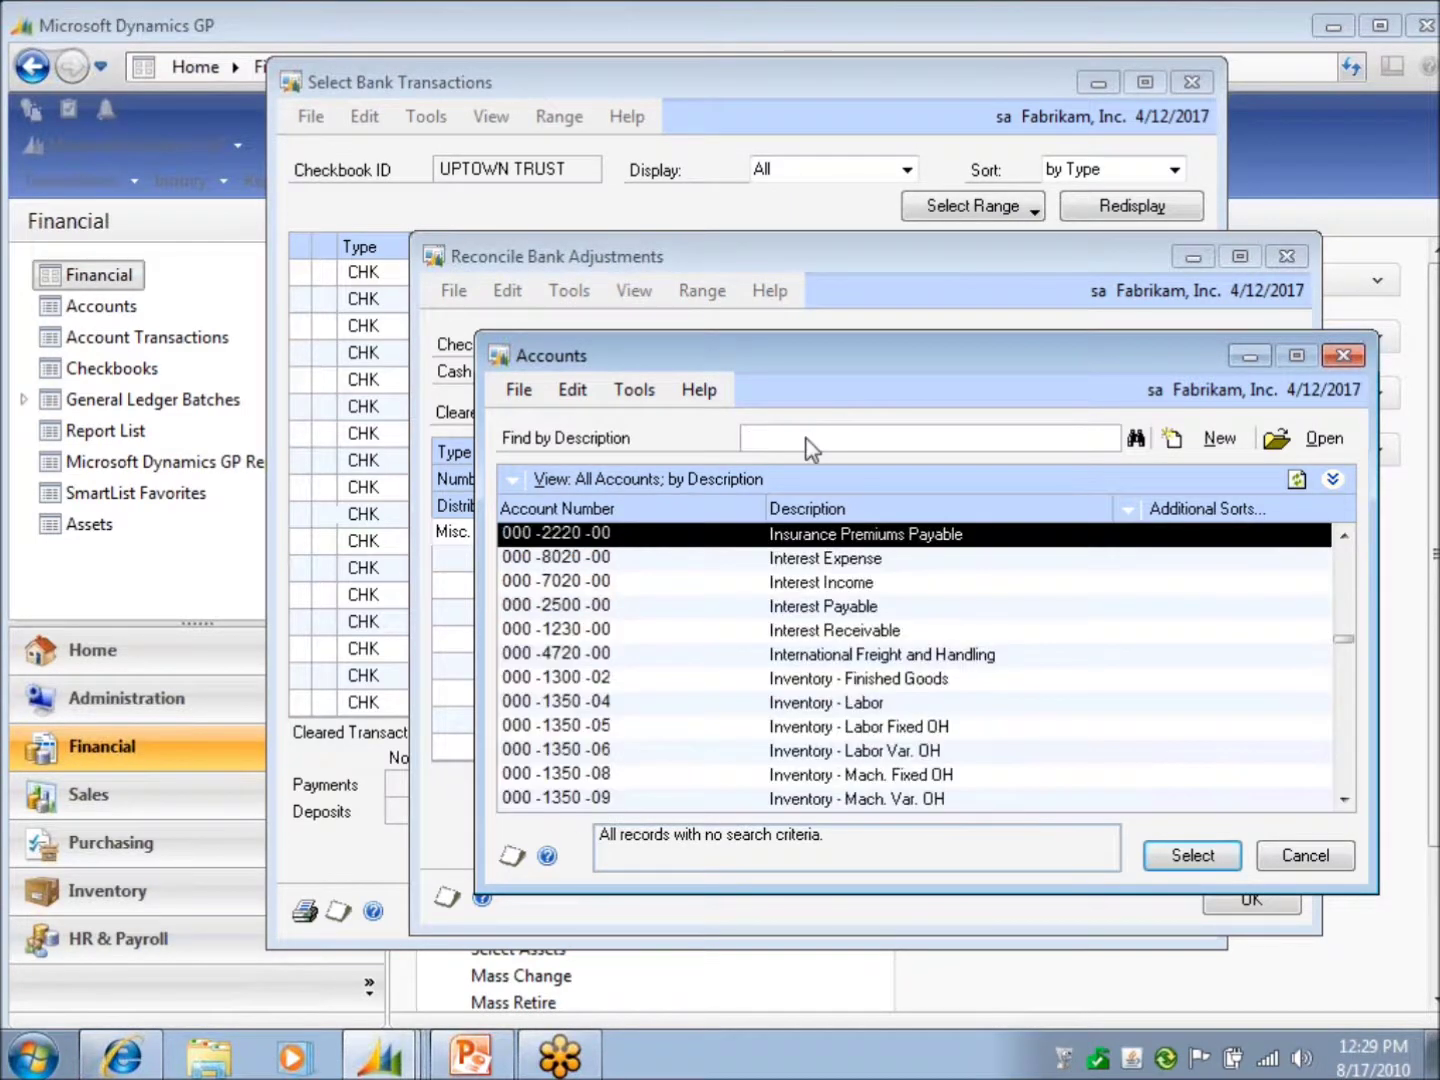
{"action": "scroll", "coordinate": [1117, 742], "scroll_direction": "down", "scroll_amount": 8}
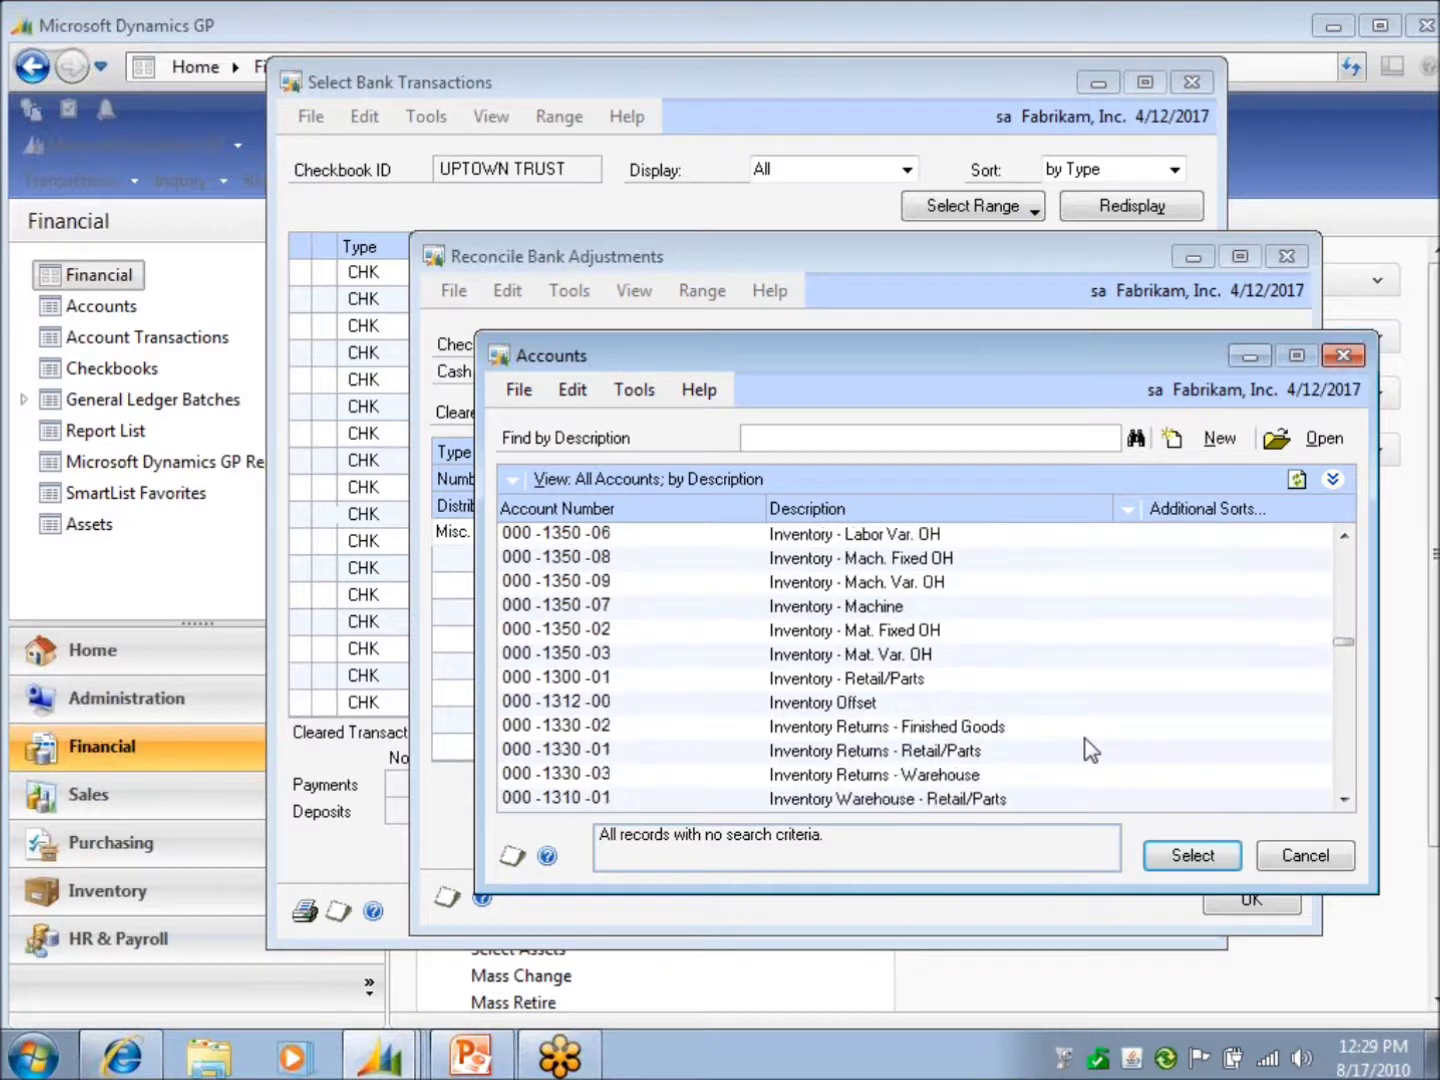
{"action": "scroll", "coordinate": [1087, 750], "scroll_direction": "down", "scroll_amount": 4}
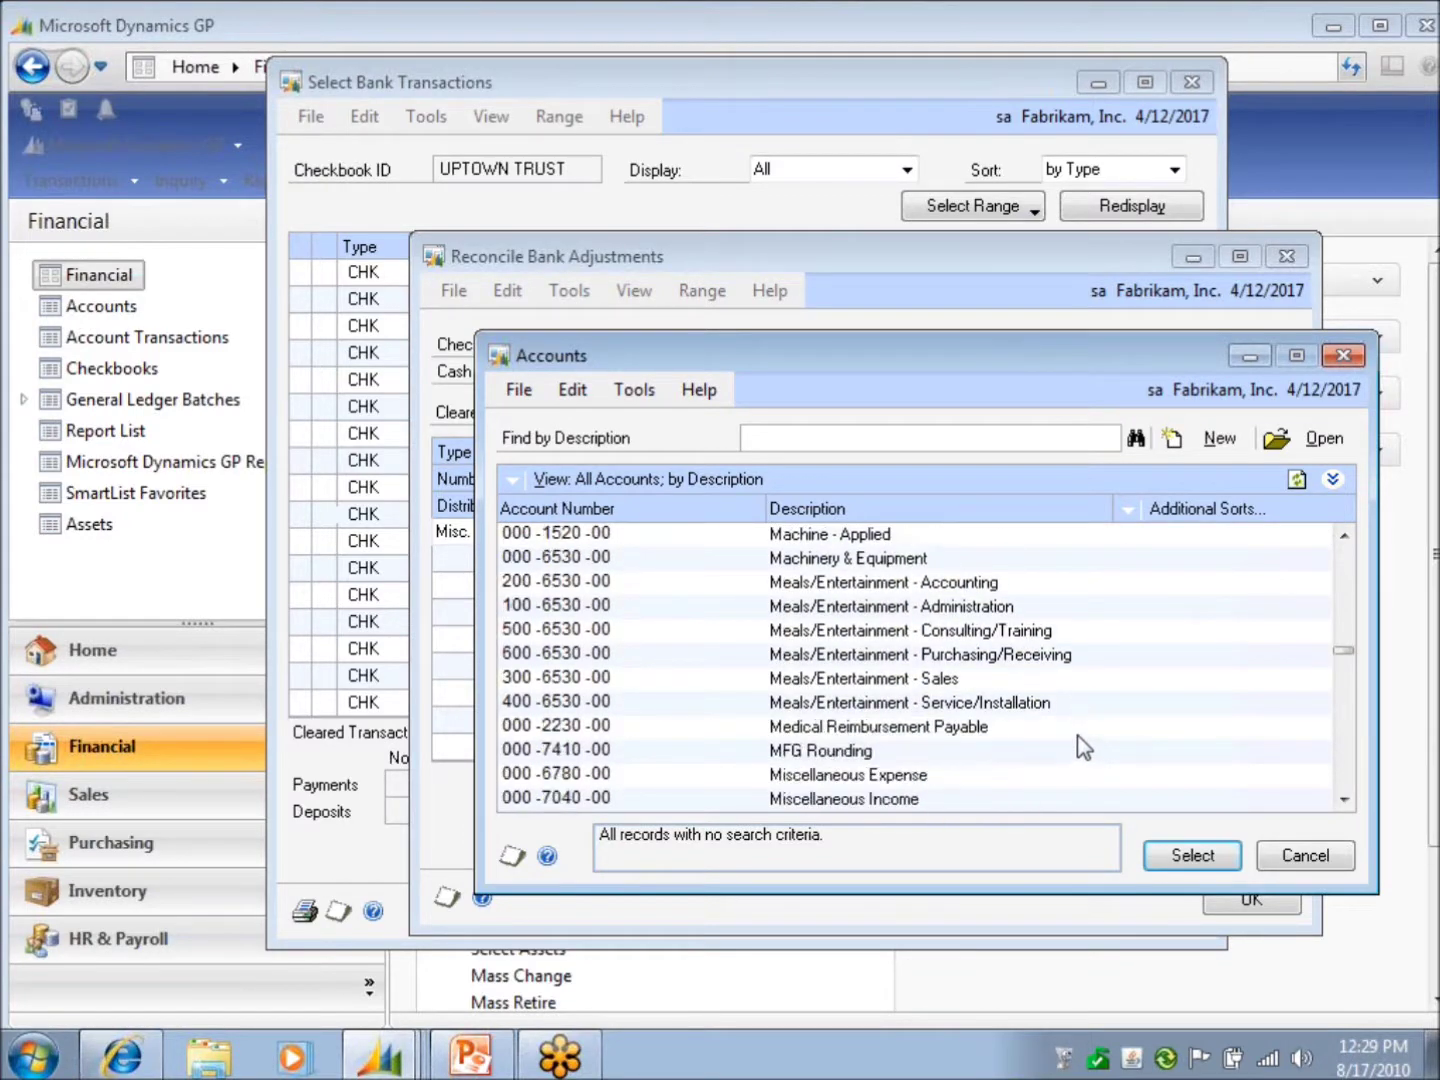
{"action": "double_click", "coordinate": [905, 752]}
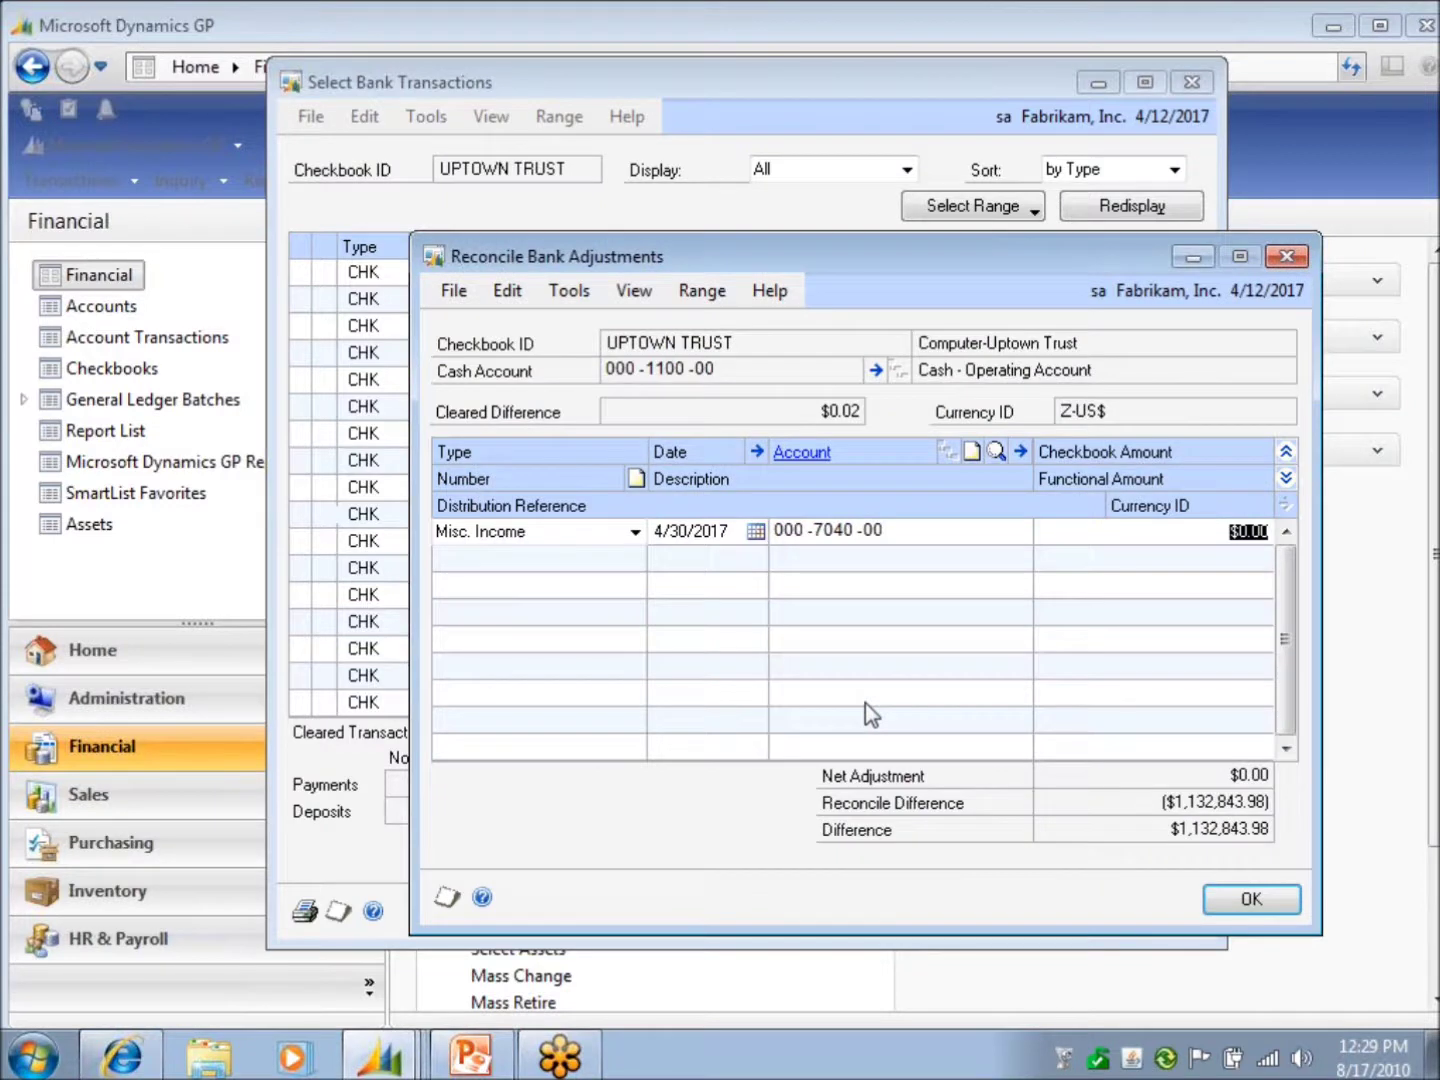
{"action": "type", "text": ".02"}
{"action": "key", "text": "Tab"}
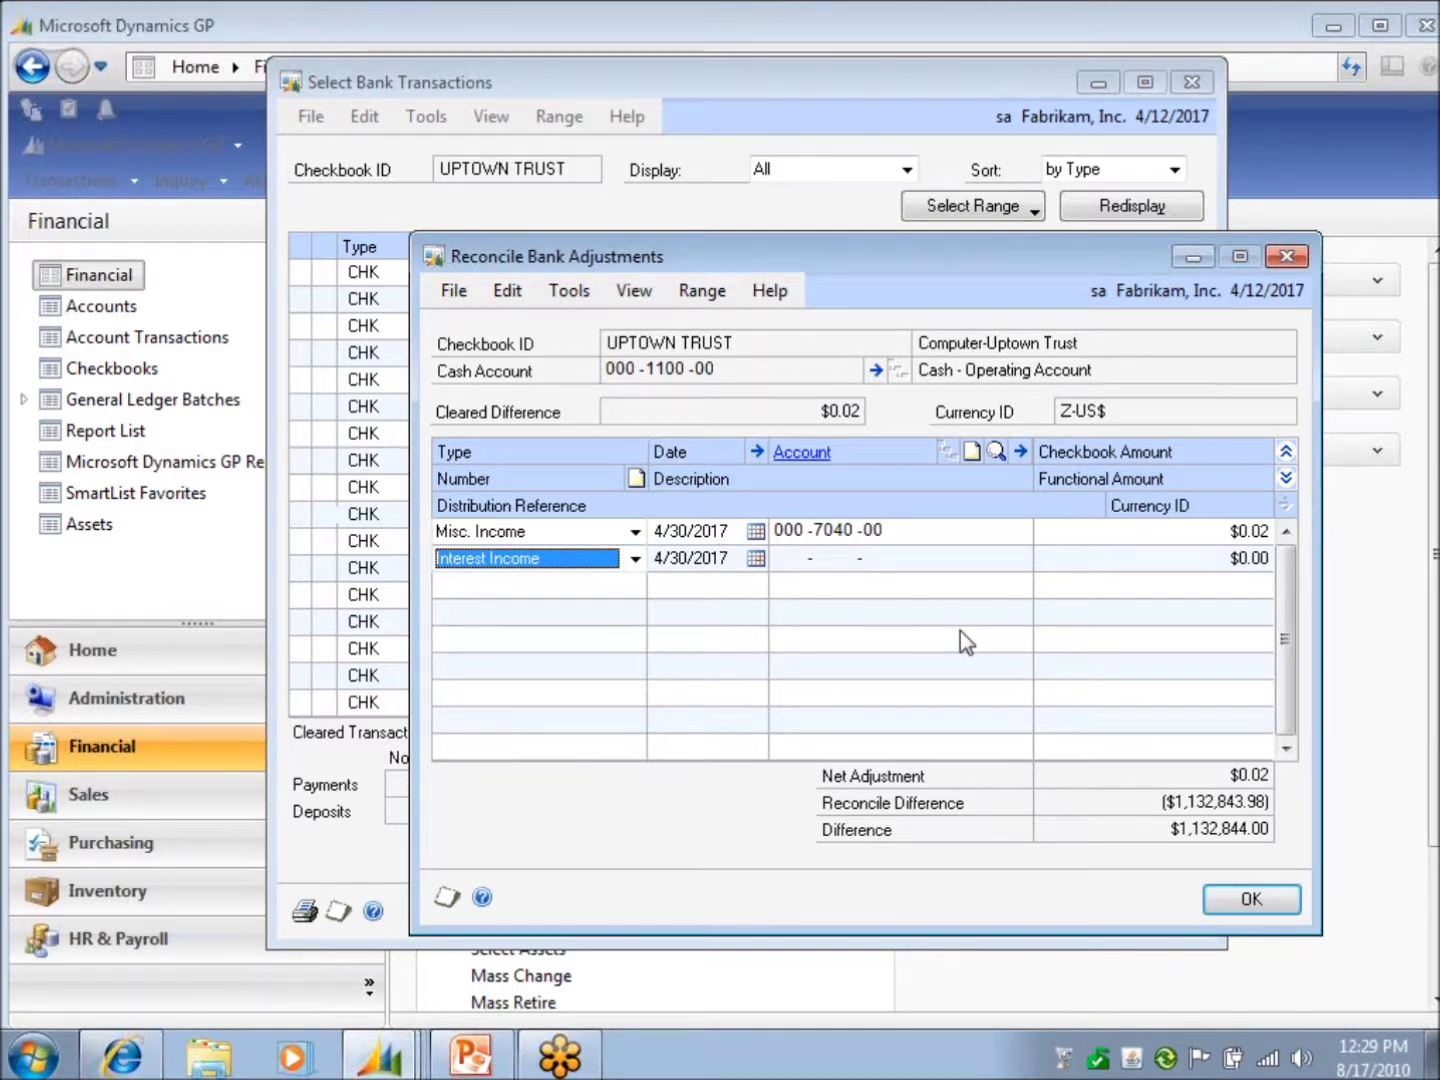
Step: Save the bank adjustments, raising the adjusted book balance to $42,367.11
{"action": "left_click", "coordinate": [1250, 900]}
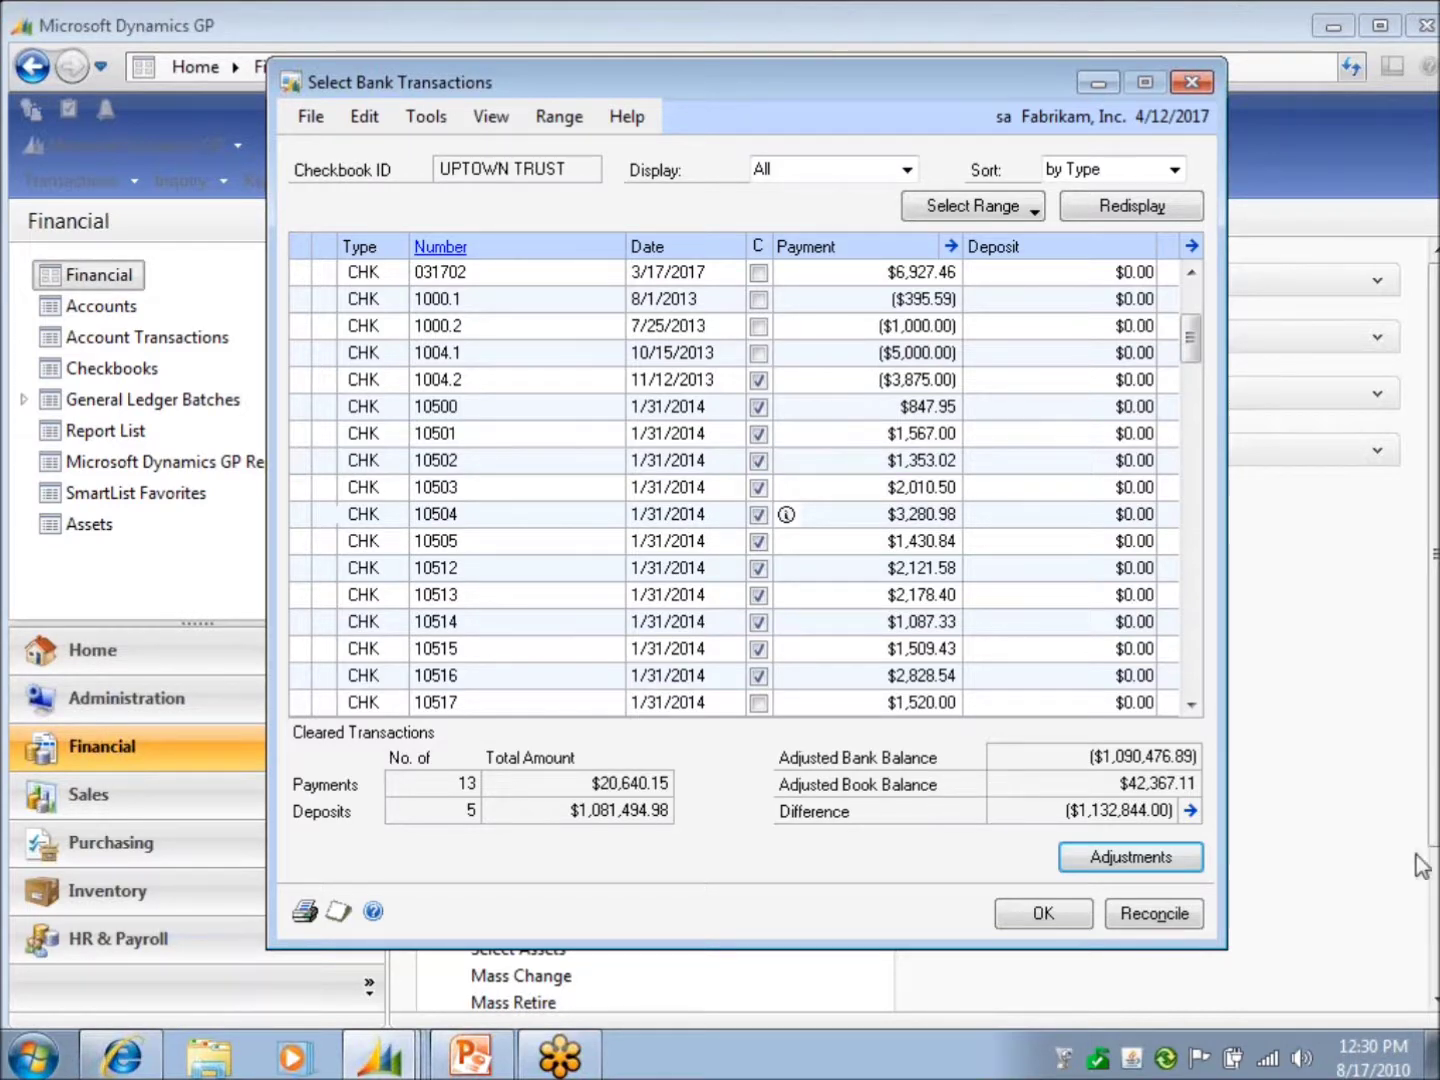
Step: Add a second adjustment line: $75.00 Service Charge on account 000-7040-00
{"action": "left_click", "coordinate": [1180, 866]}
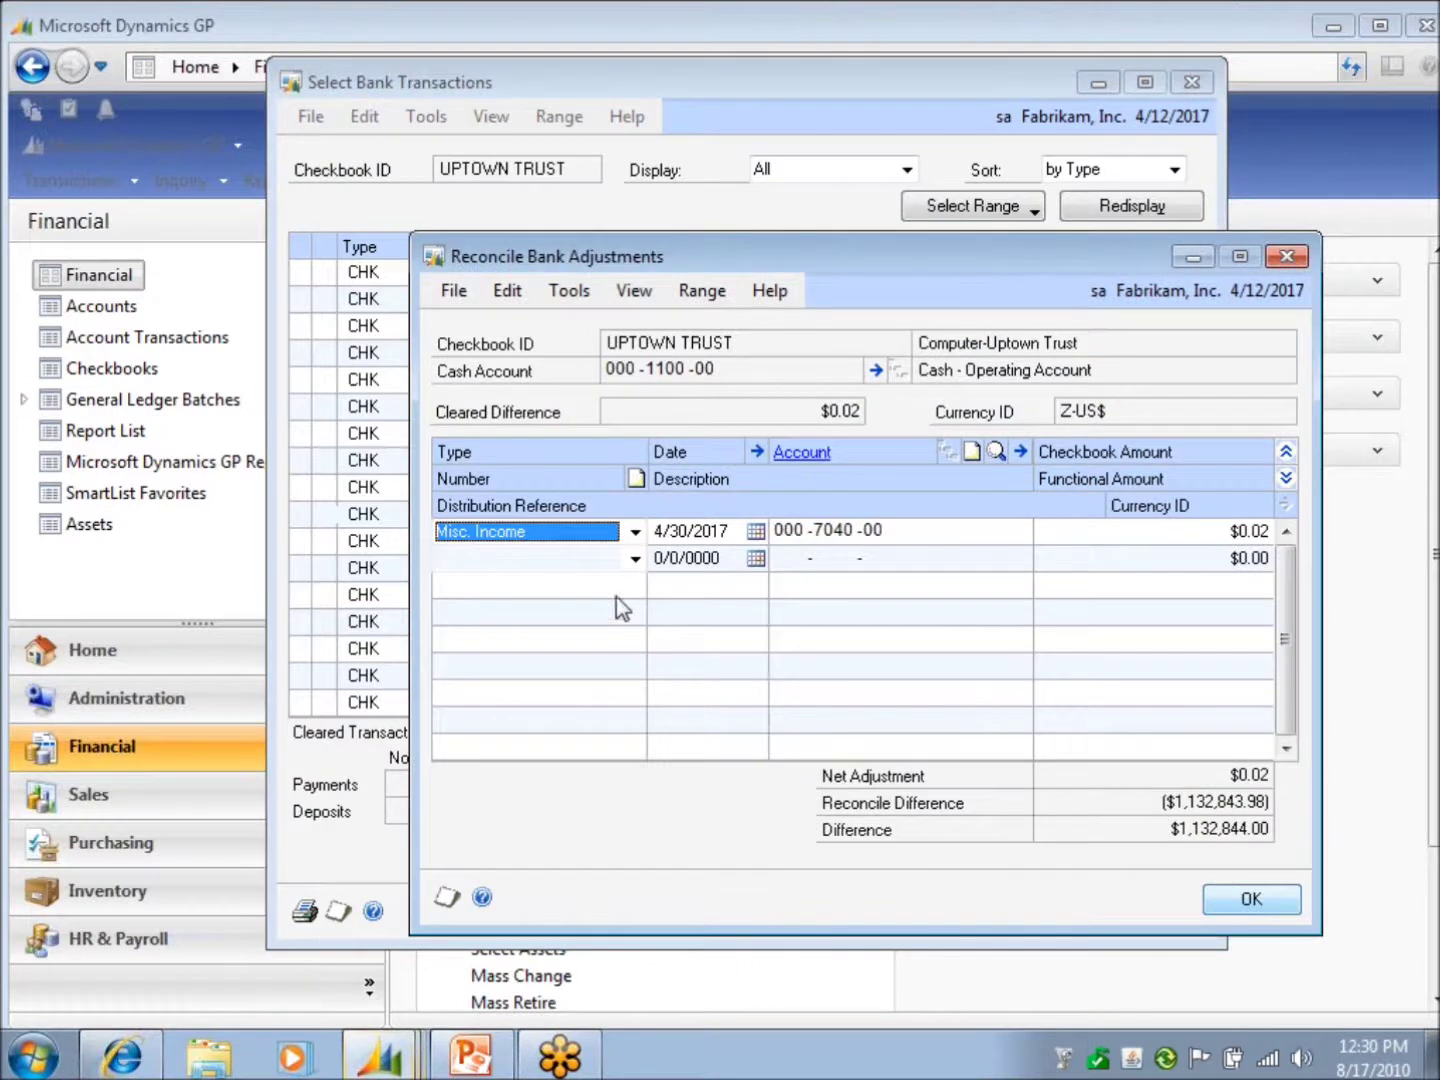
{"action": "left_click", "coordinate": [635, 558]}
{"action": "left_click", "coordinate": [530, 643]}
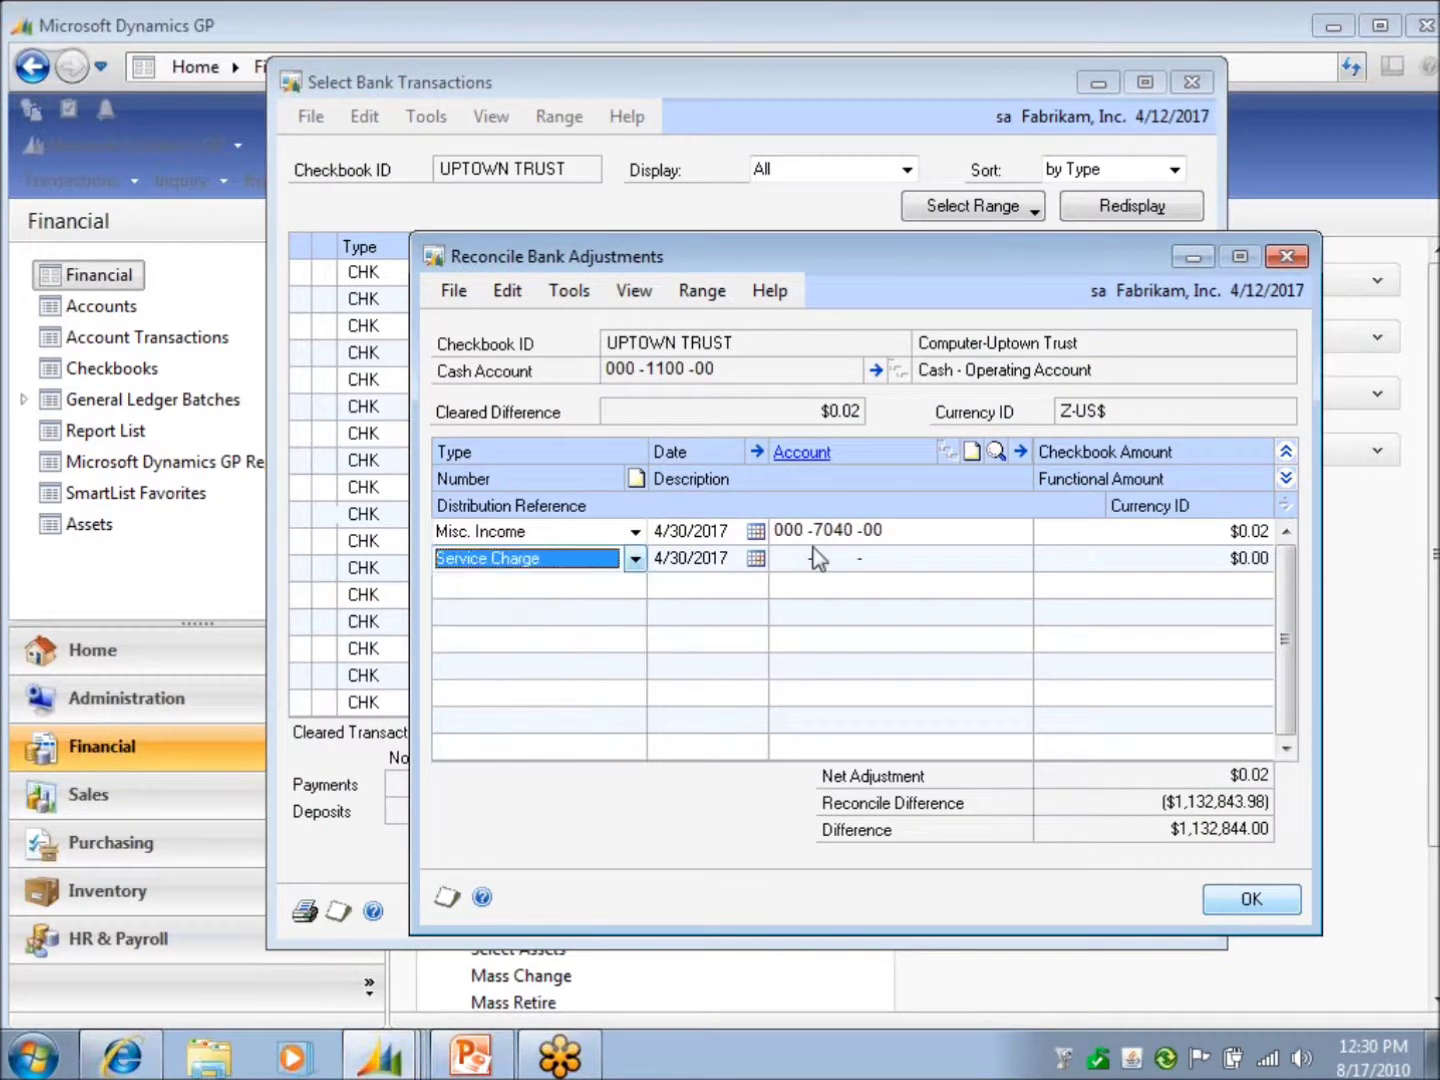
{"action": "left_click", "coordinate": [787, 557]}
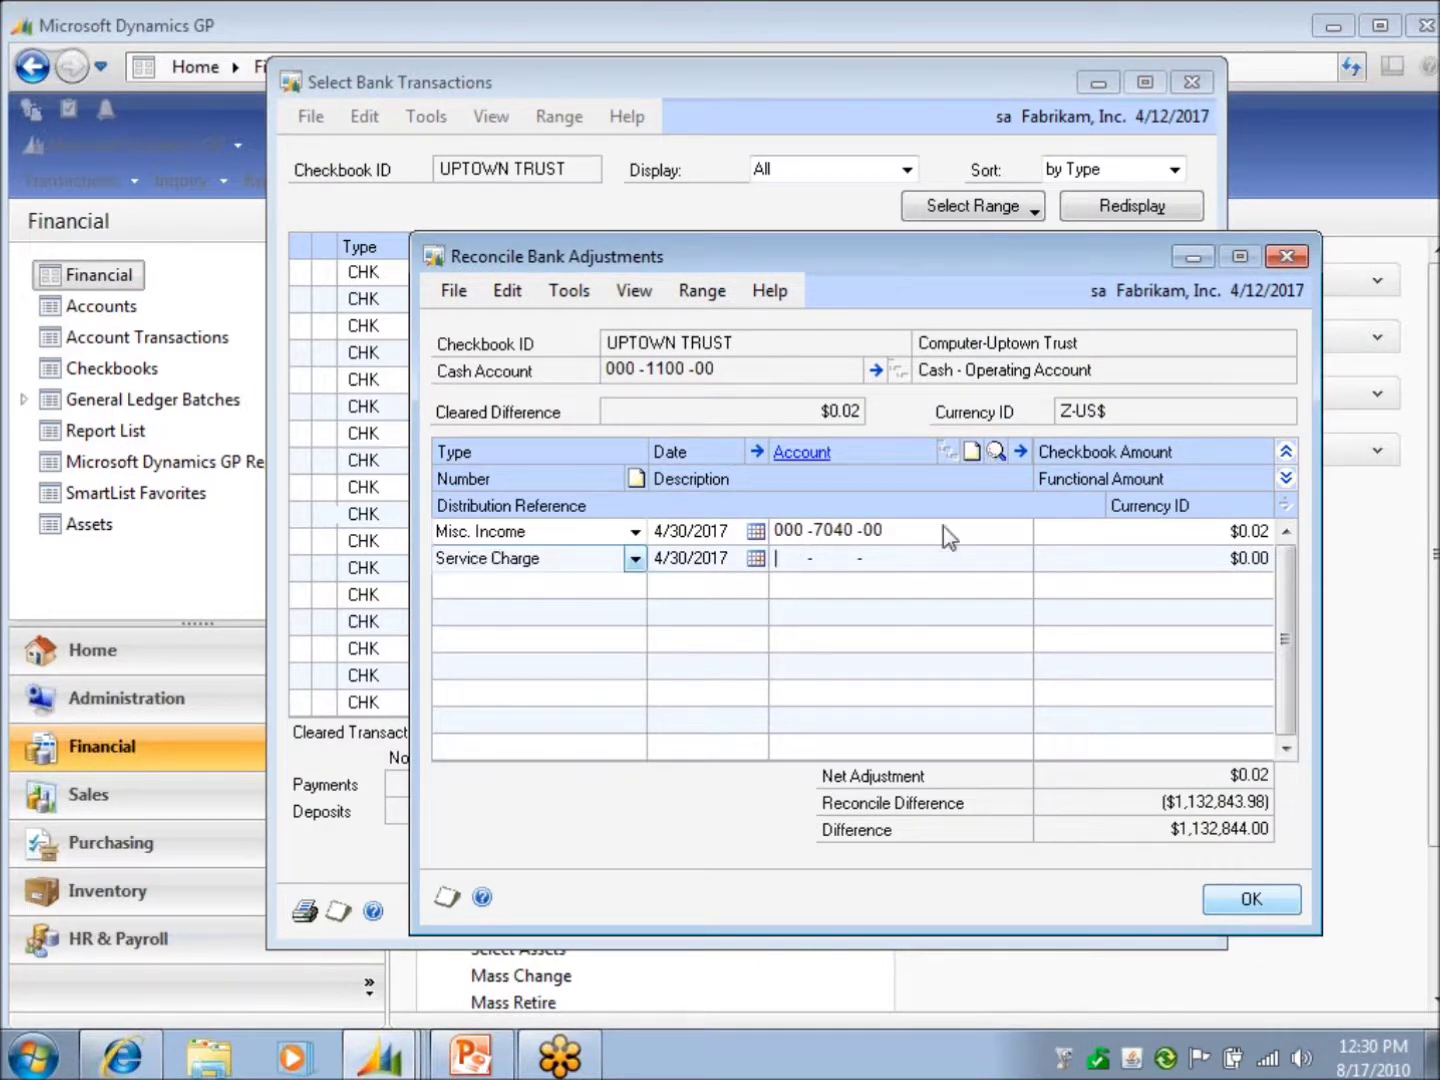
{"action": "type", "text": "000 -7040 -00"}
{"action": "key", "text": "Tab"}
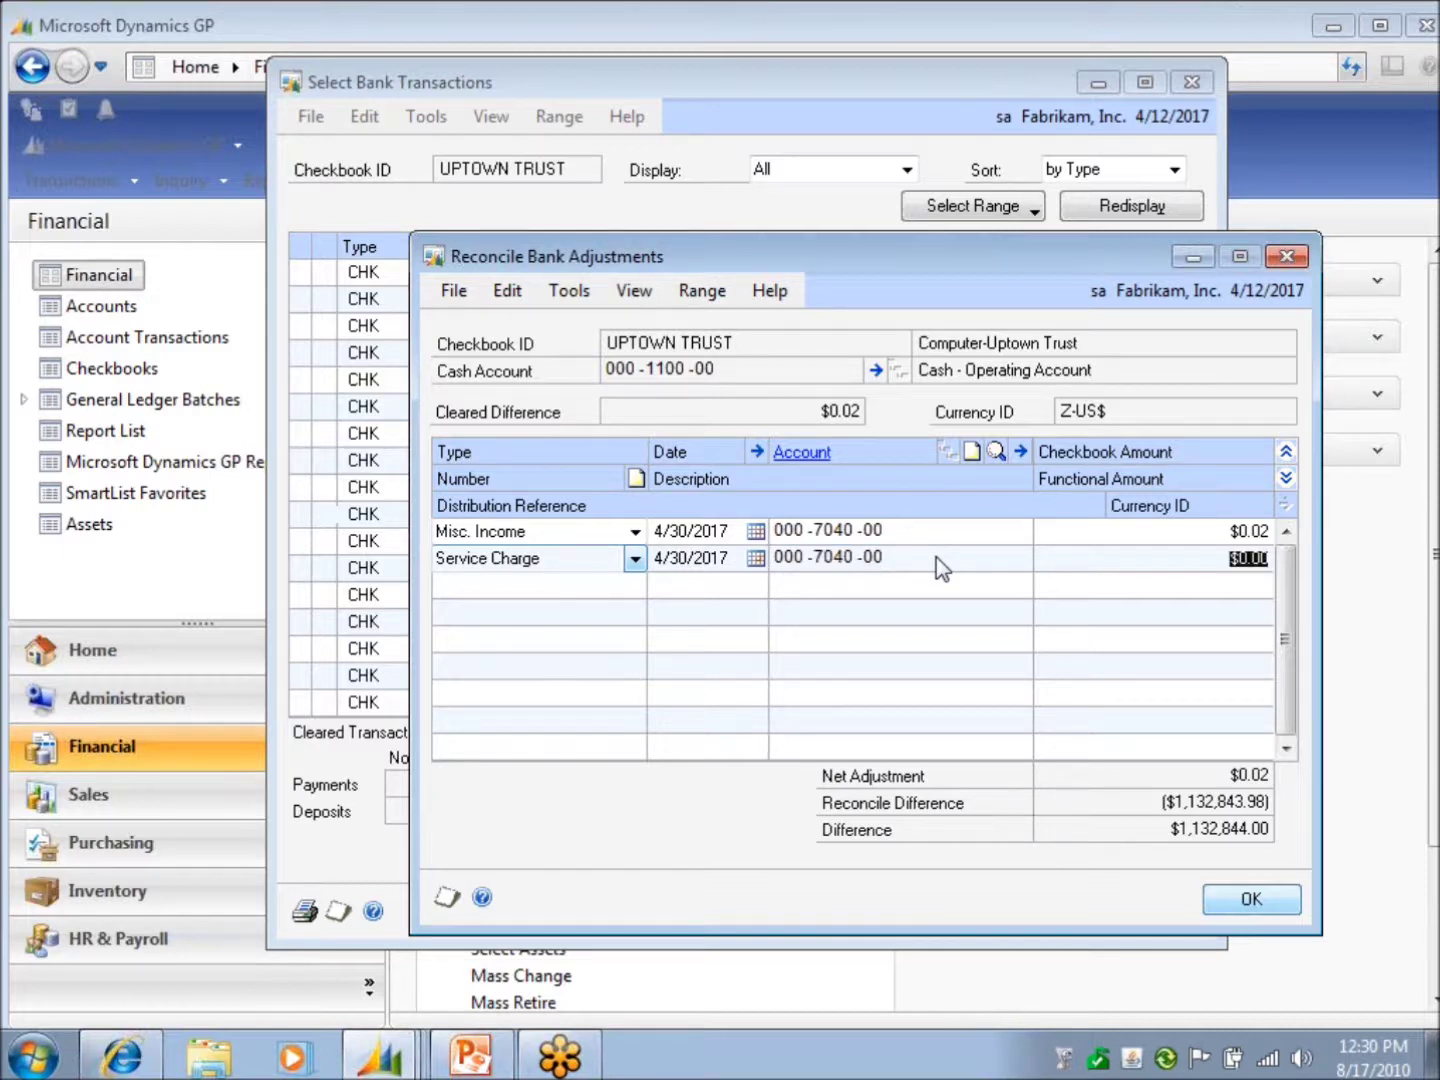
{"action": "type", "text": "75000"}
{"action": "key", "text": "BackSpace"}
{"action": "key", "text": "Tab"}
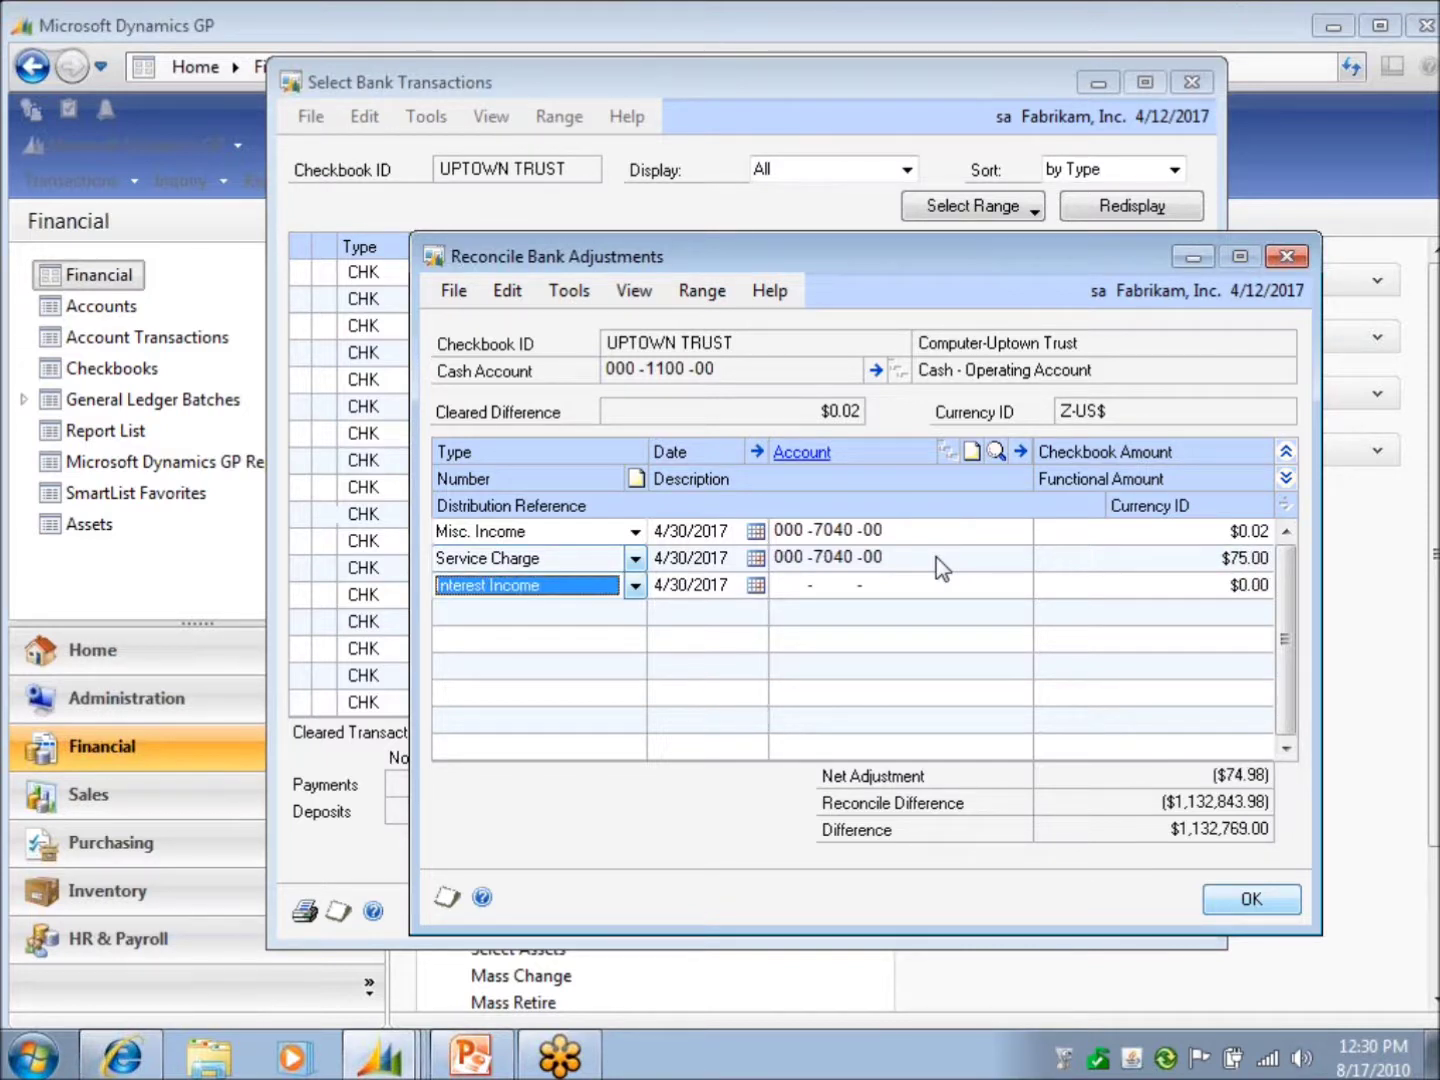